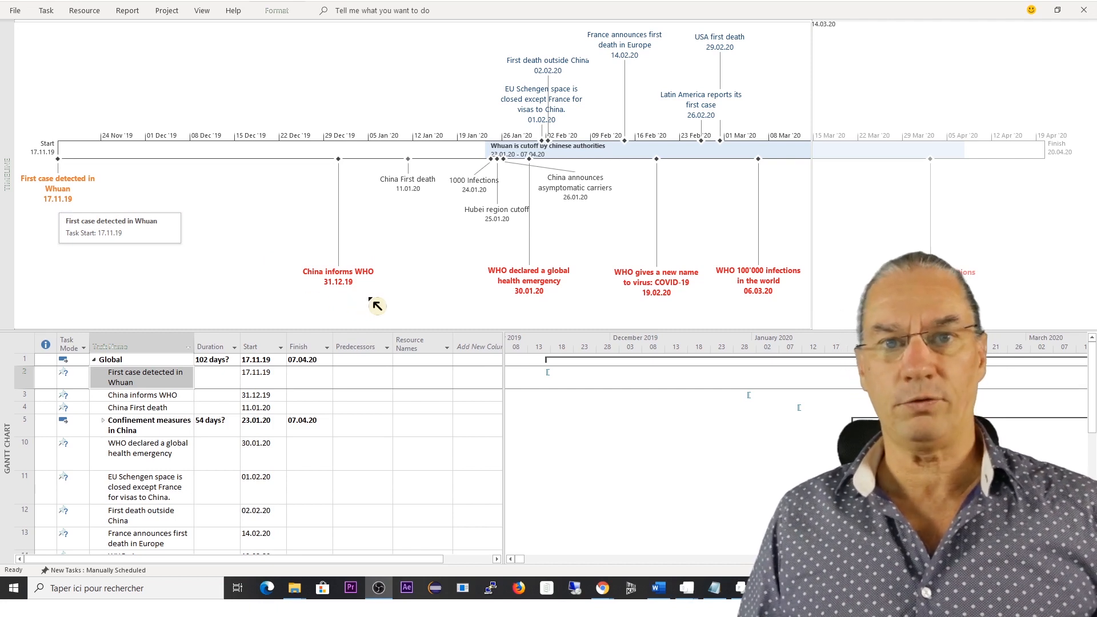
Create a new blank project.
mouse_move(348, 296)
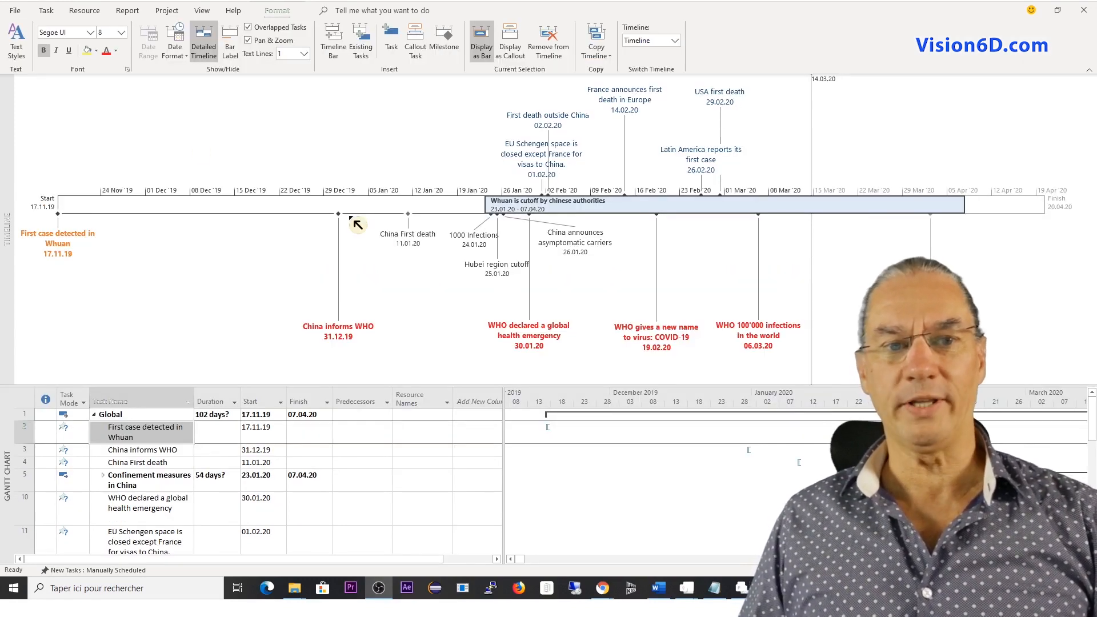
click(15, 10)
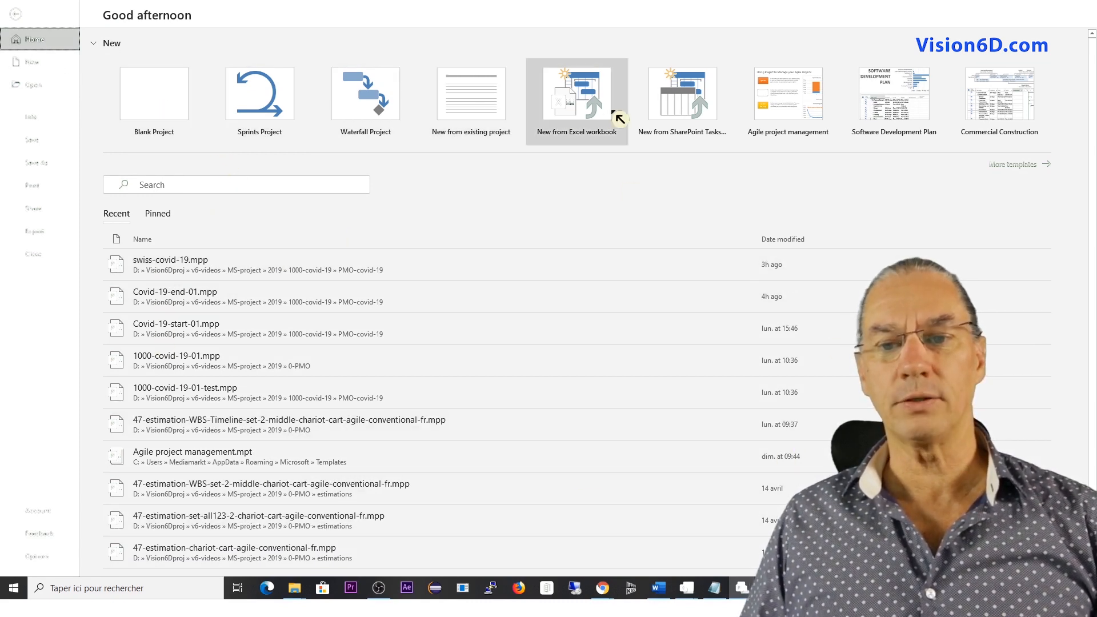
click(42, 64)
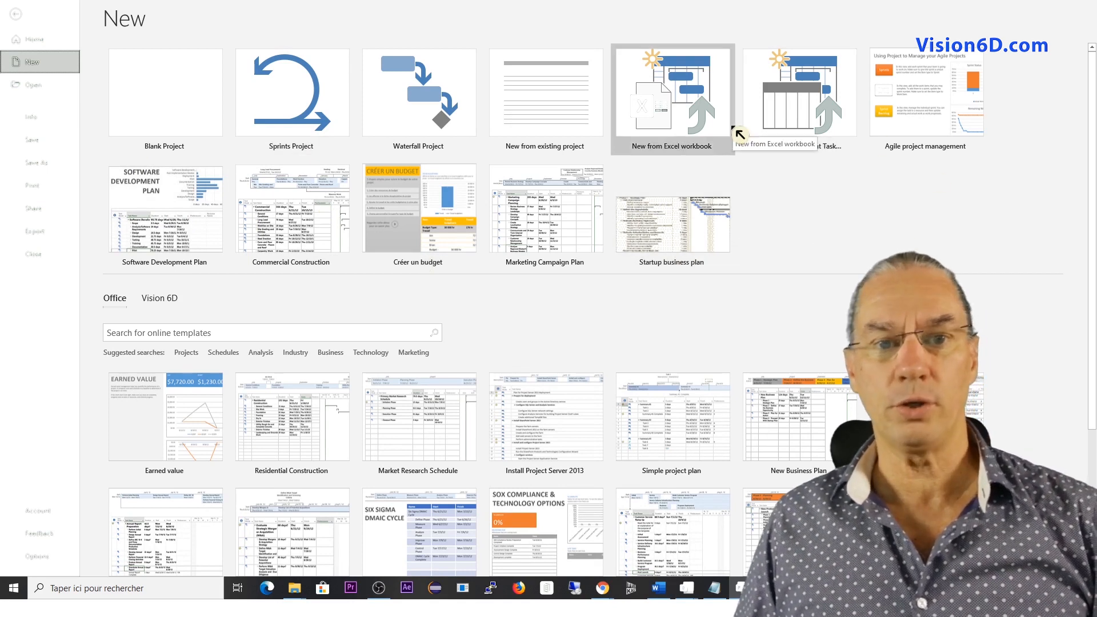
click(174, 100)
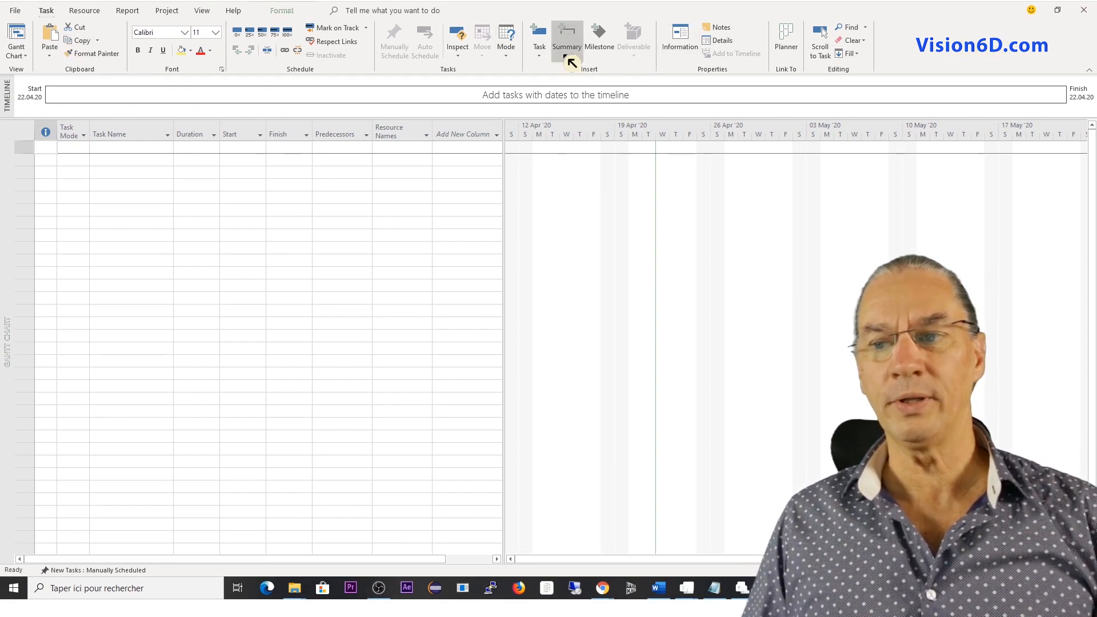
Collapse the ribbon and pin it open again.
click(1089, 73)
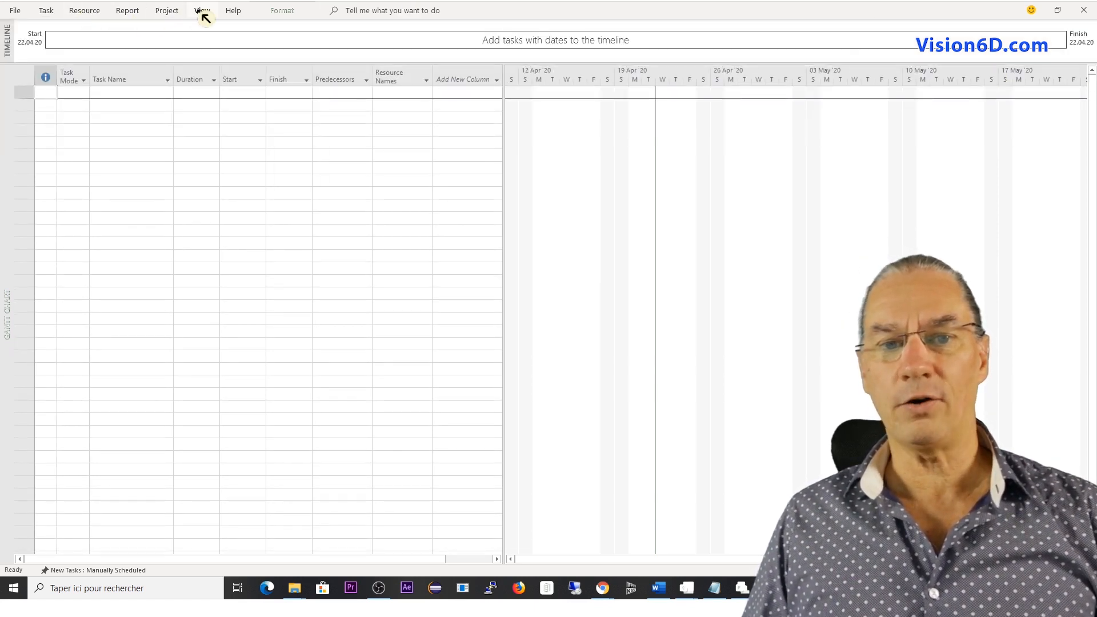
click(50, 11)
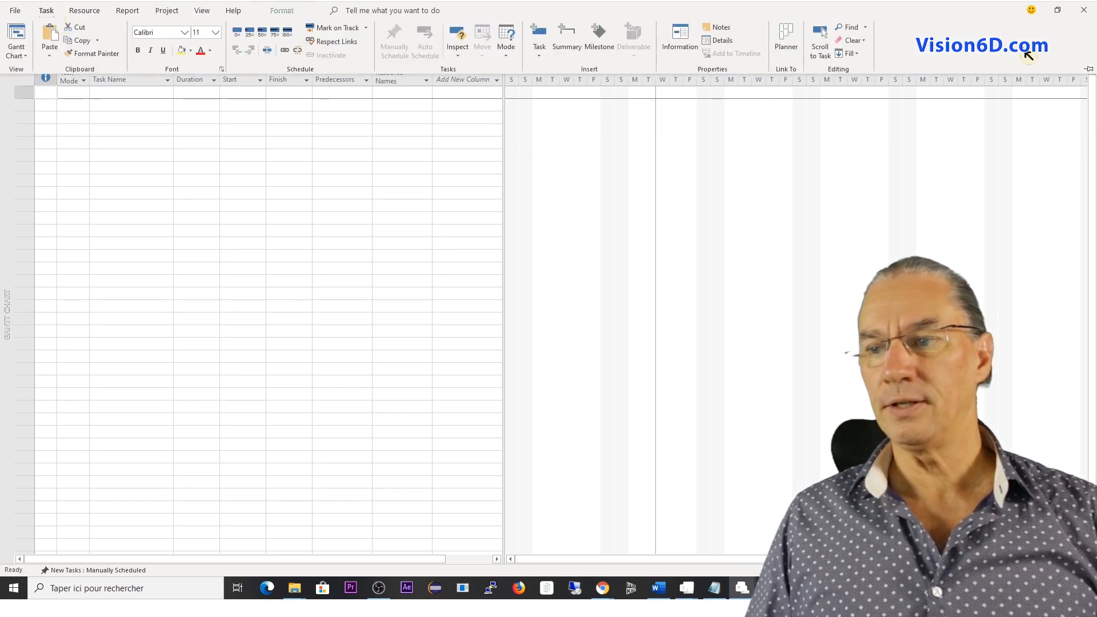
click(1089, 71)
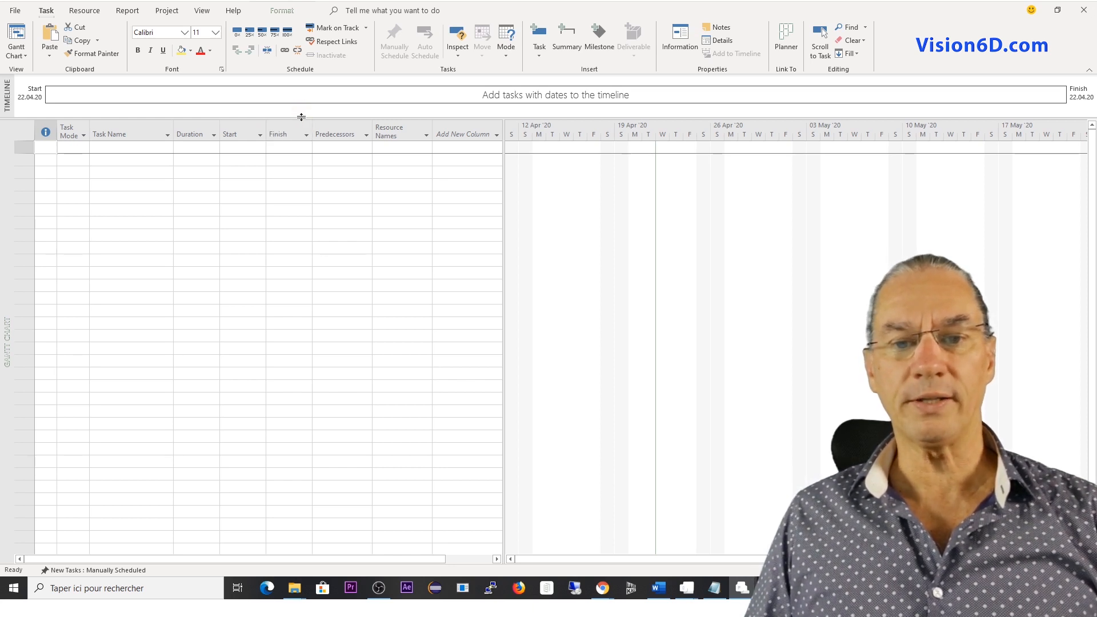
Hide and redisplay the timeline, and enlarge its pane above the Gantt chart.
drag(302, 116, 300, 169)
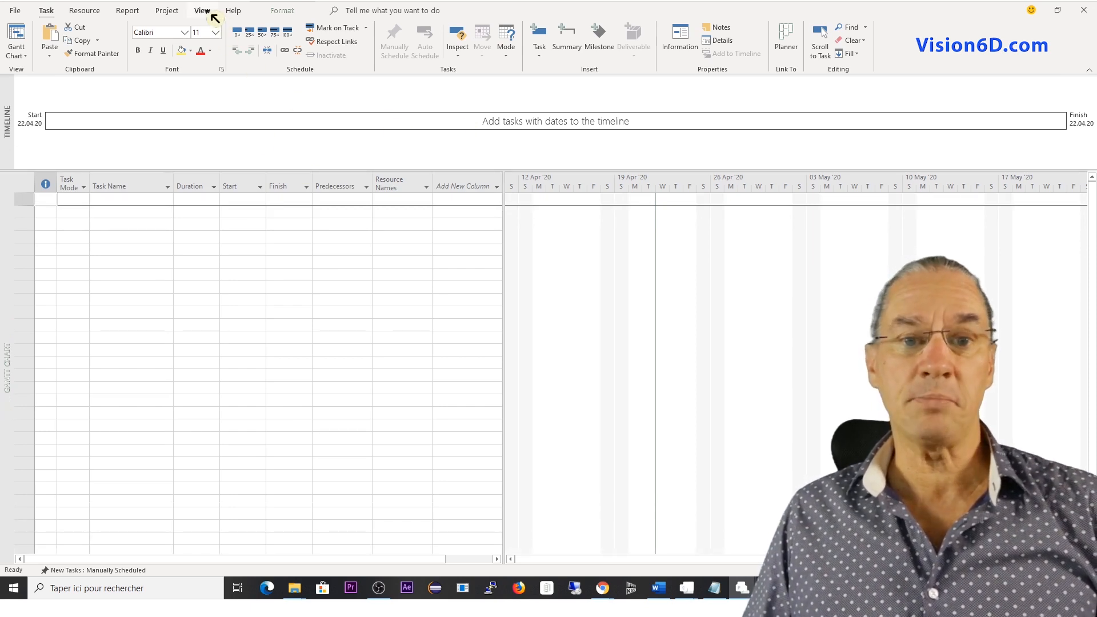
click(211, 14)
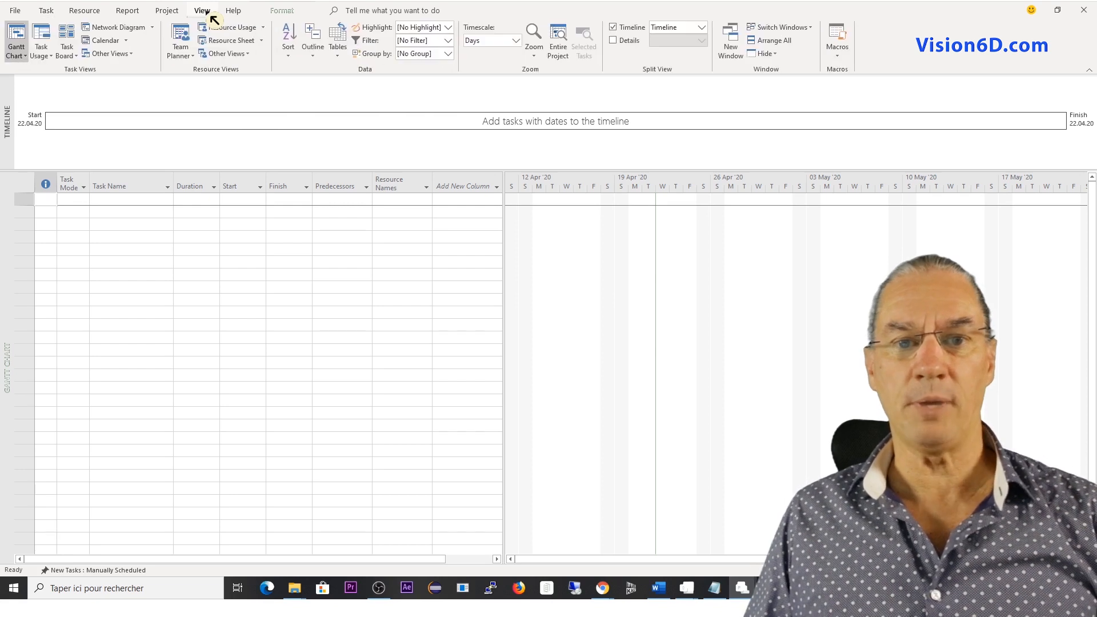
click(616, 31)
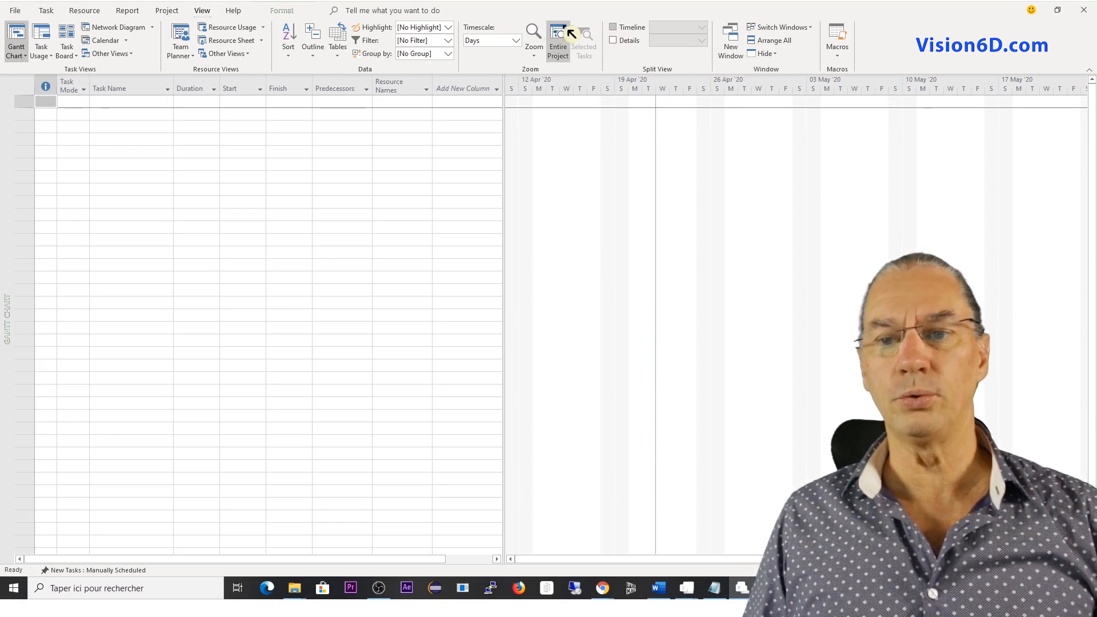
click(614, 29)
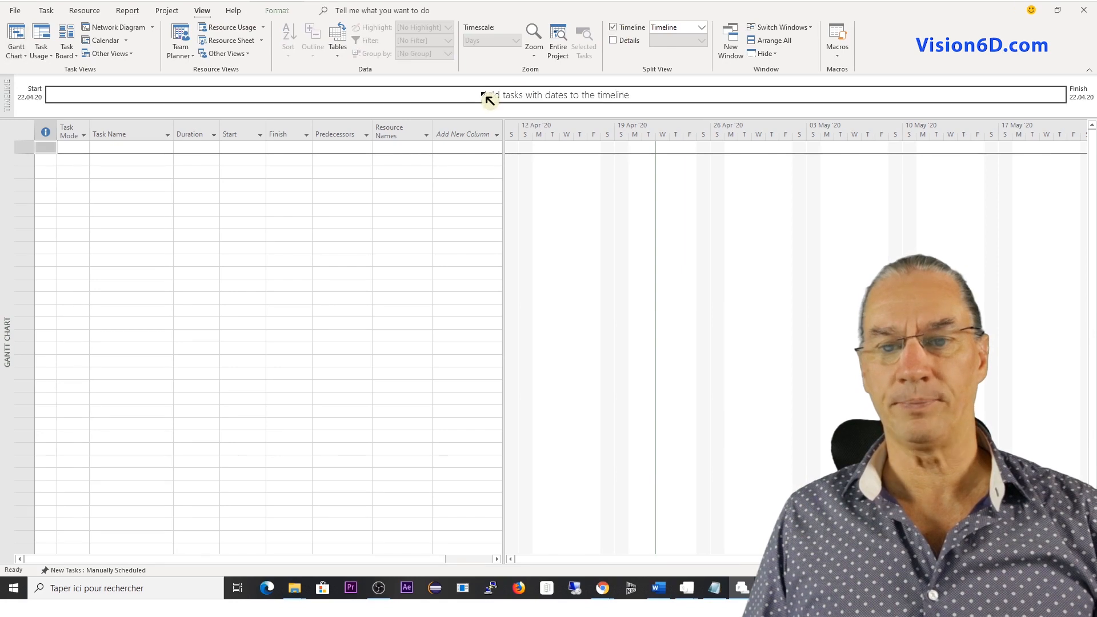
drag(464, 117, 463, 201)
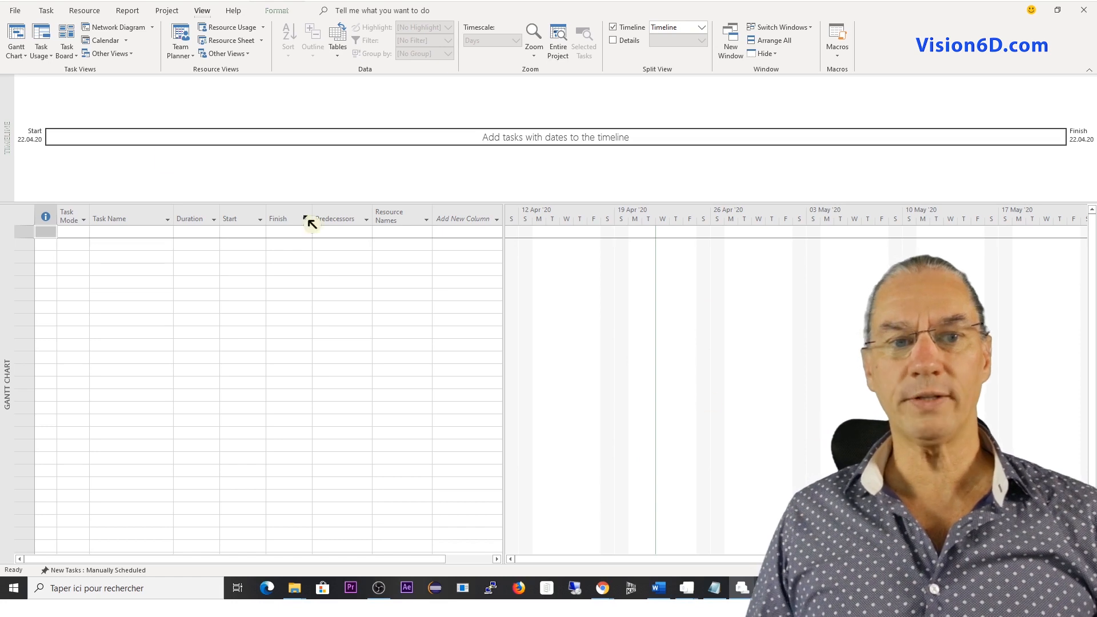
Set the project's week to start on Monday in the scheduling options.
click(16, 11)
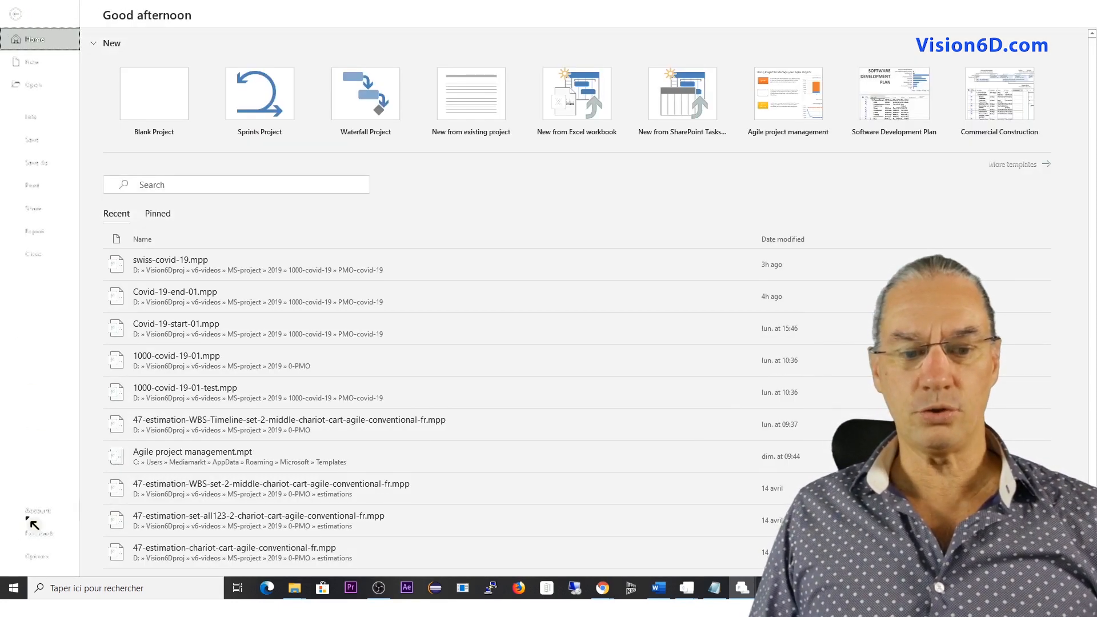
click(40, 557)
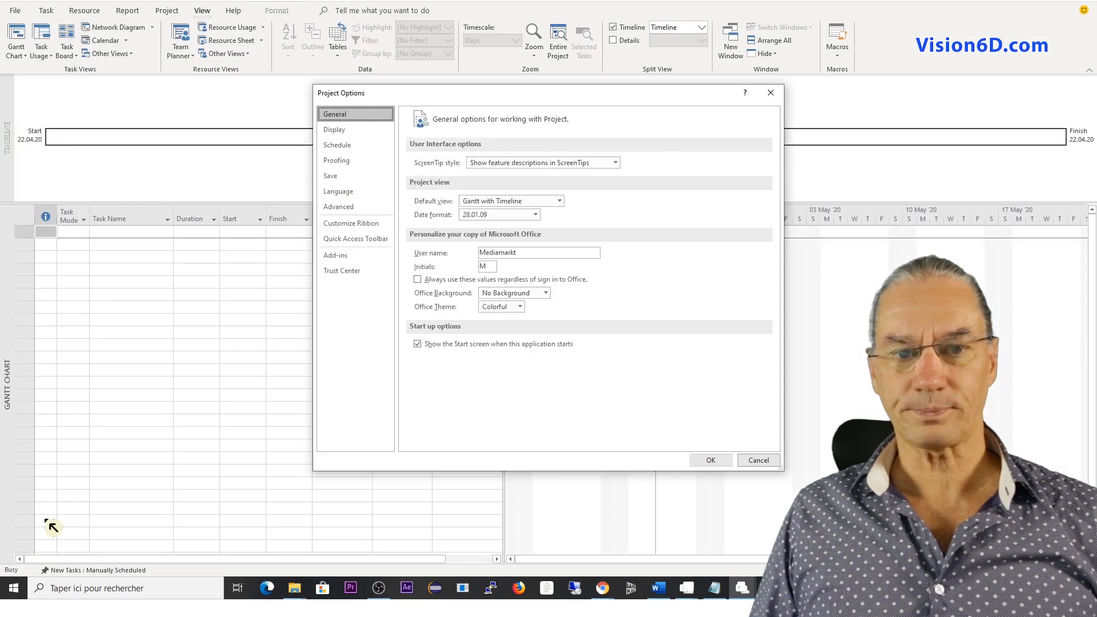
click(351, 149)
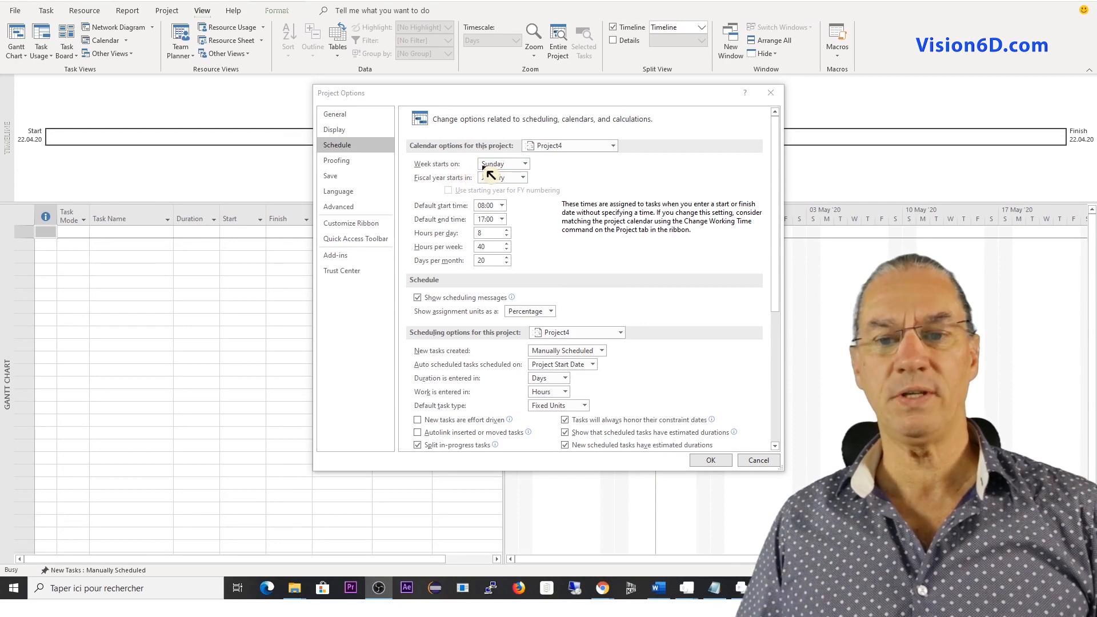
click(526, 164)
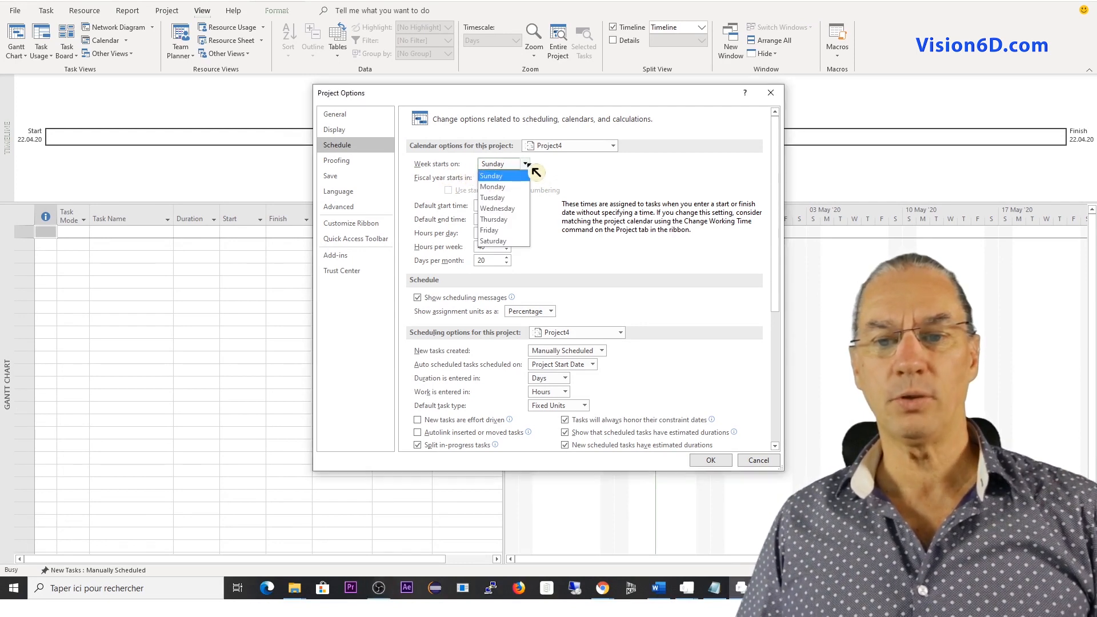
click(506, 183)
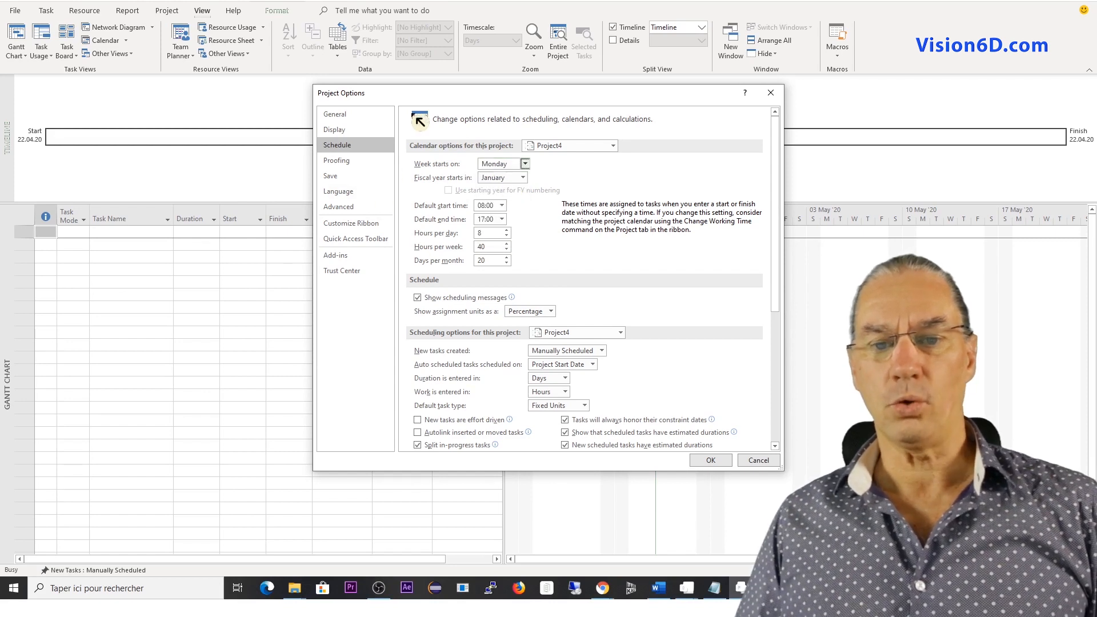
Set the project's currency to EUR in the display options and apply the changes.
mouse_move(425, 312)
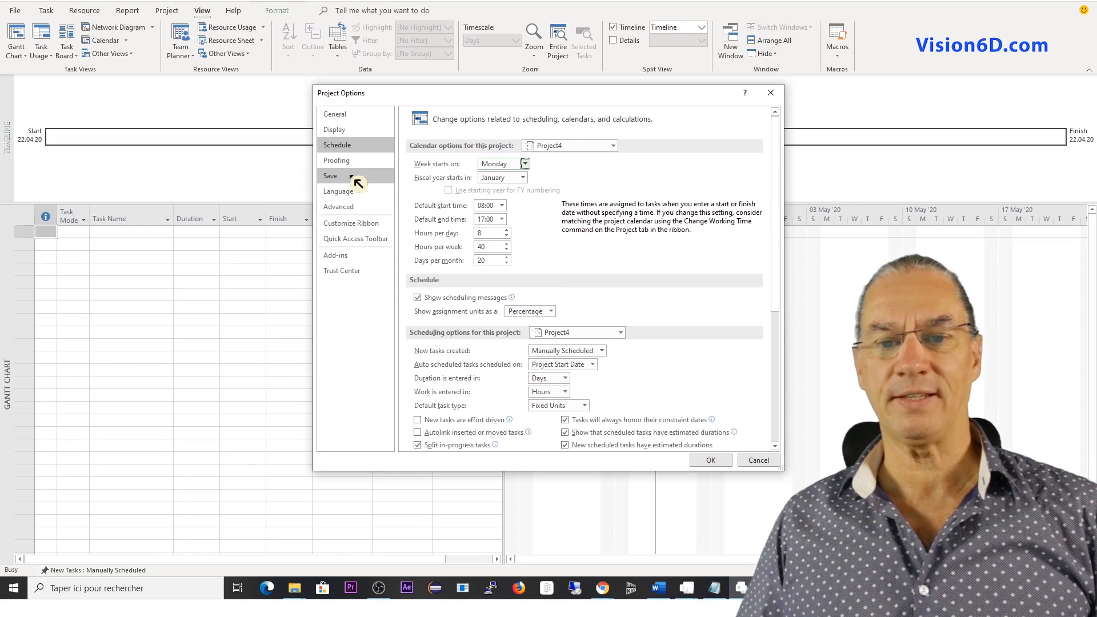
click(348, 135)
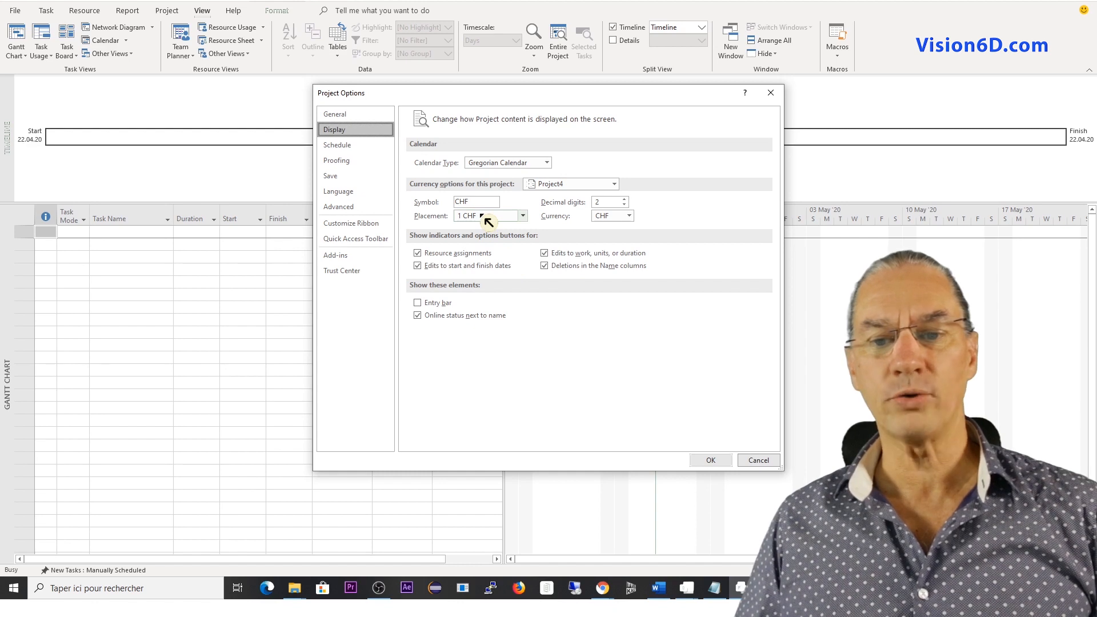
click(629, 217)
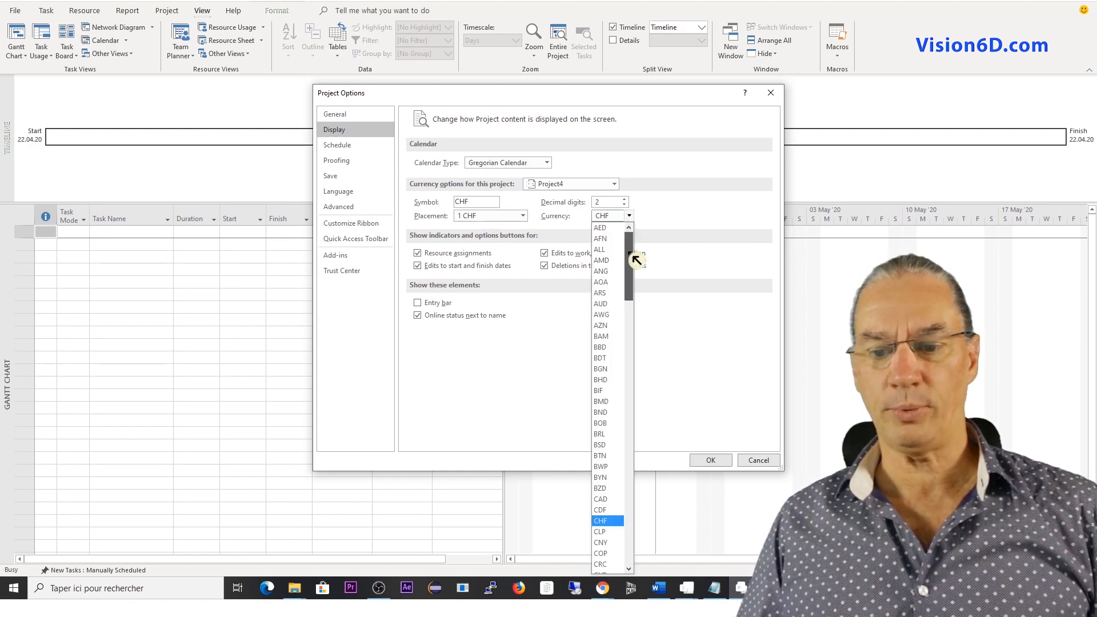
drag(631, 256, 632, 329)
click(617, 328)
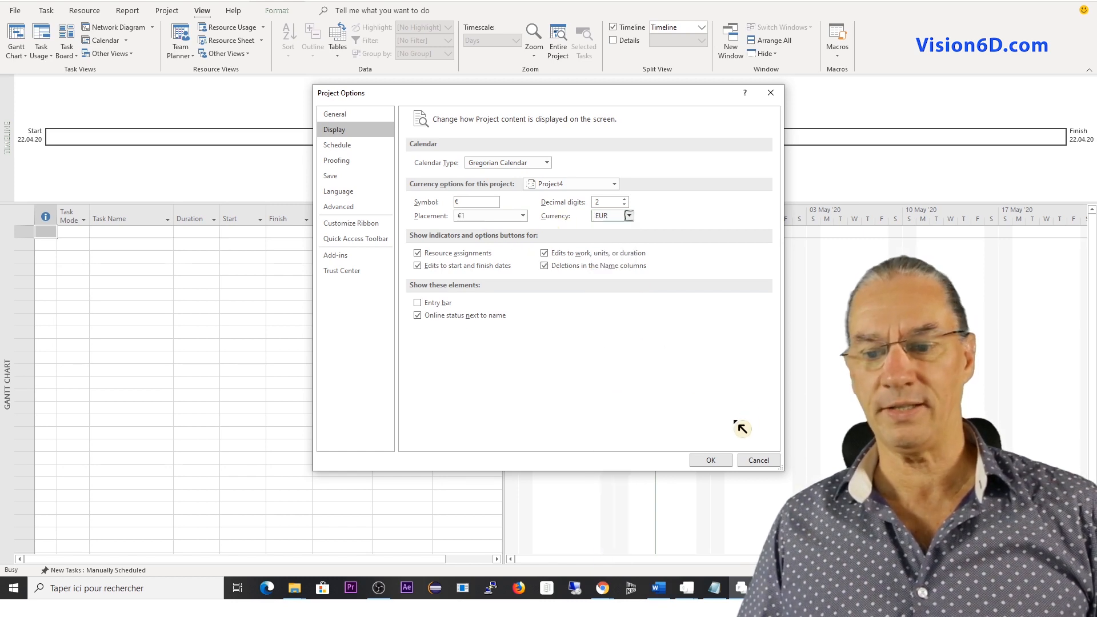
click(725, 460)
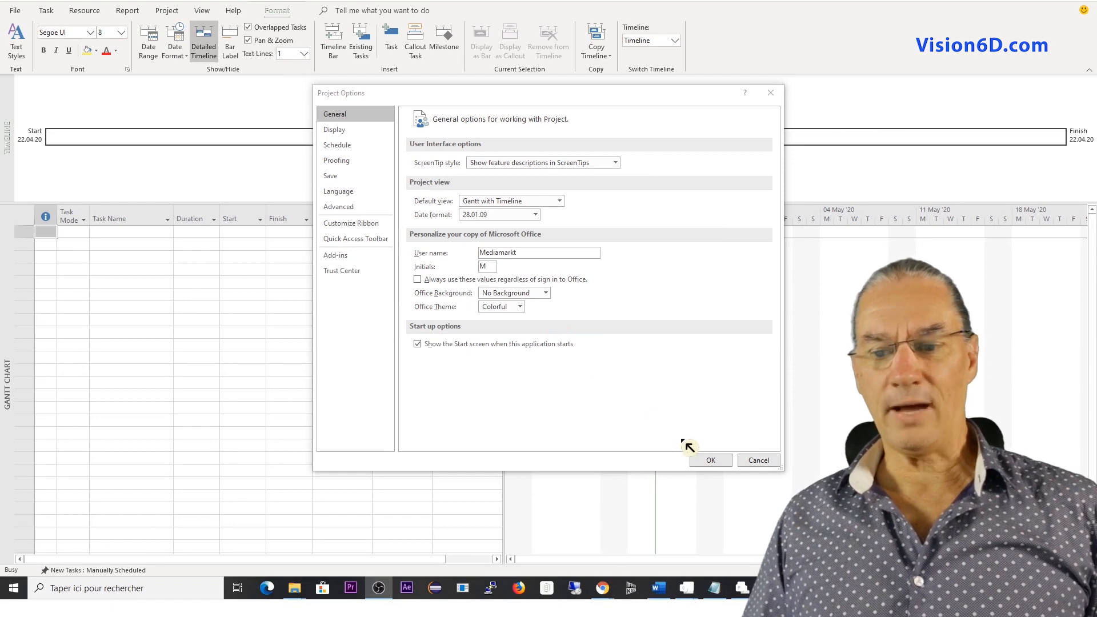
click(712, 459)
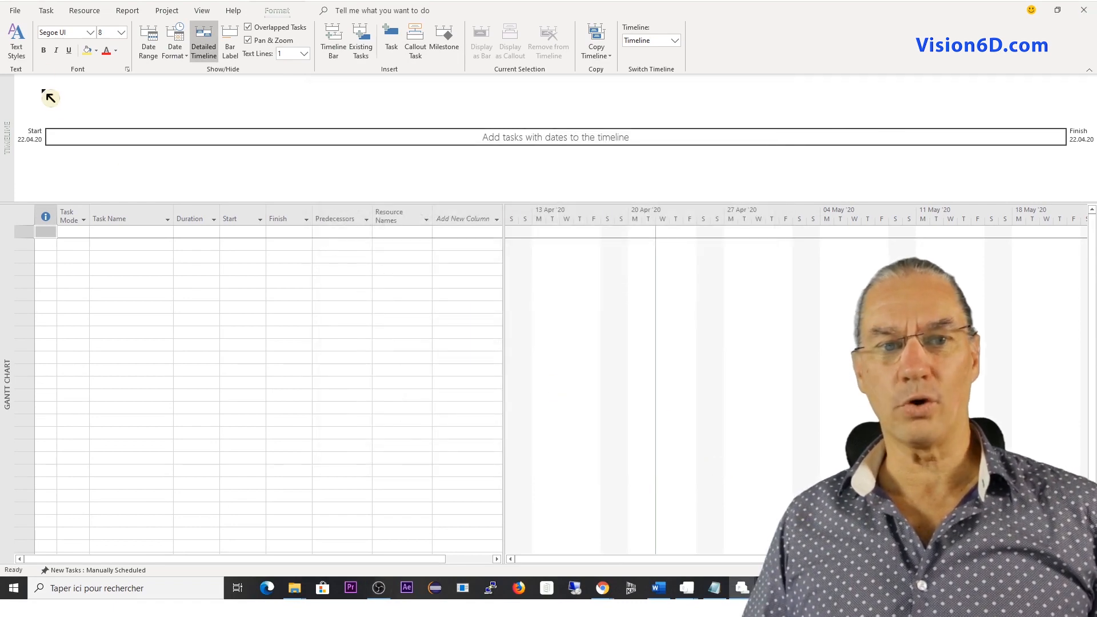
Review the project information, including the available project calendars, and the account details.
click(16, 11)
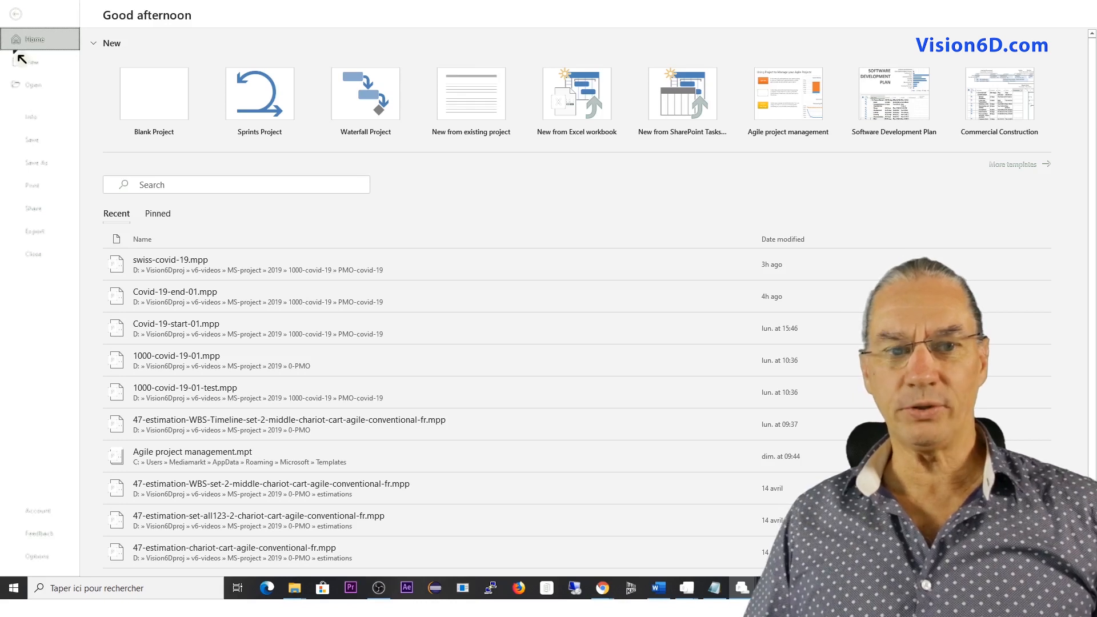
click(34, 121)
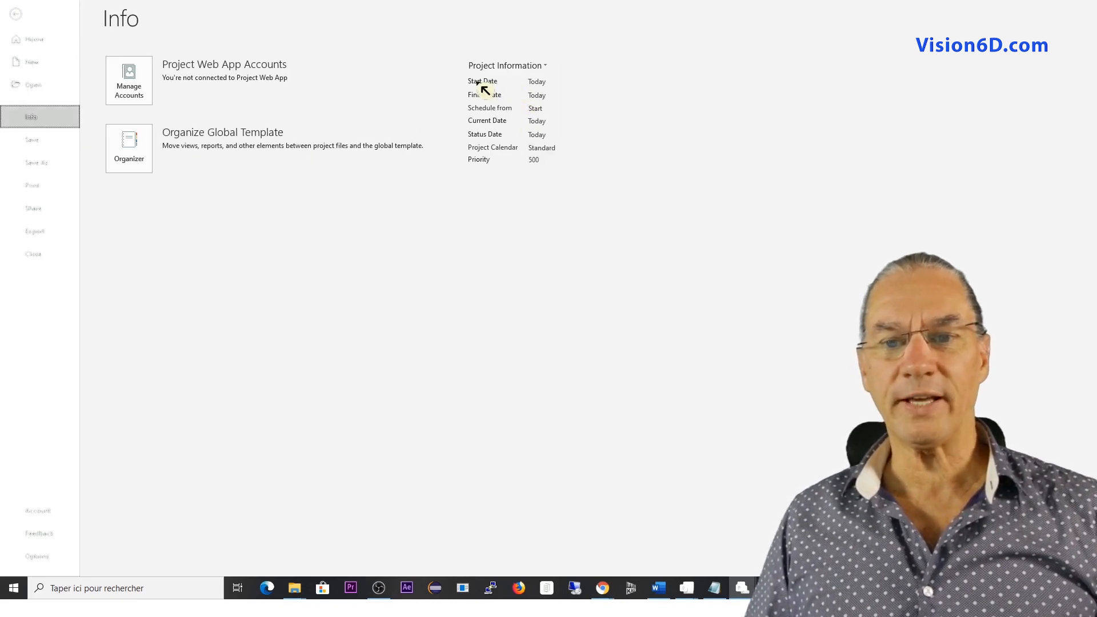
click(547, 83)
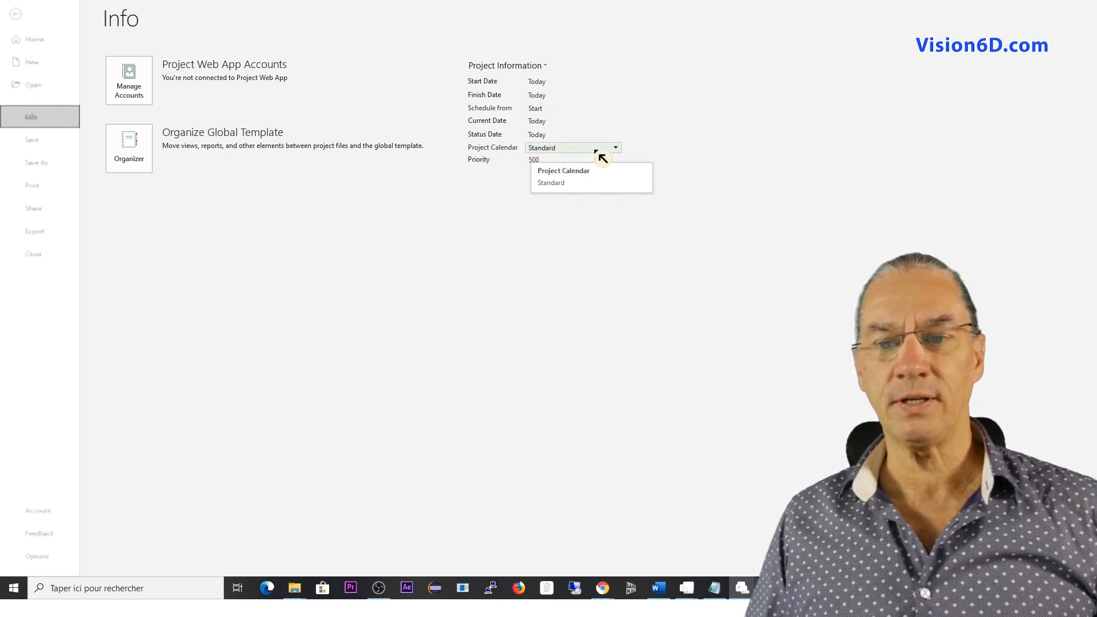
click(622, 152)
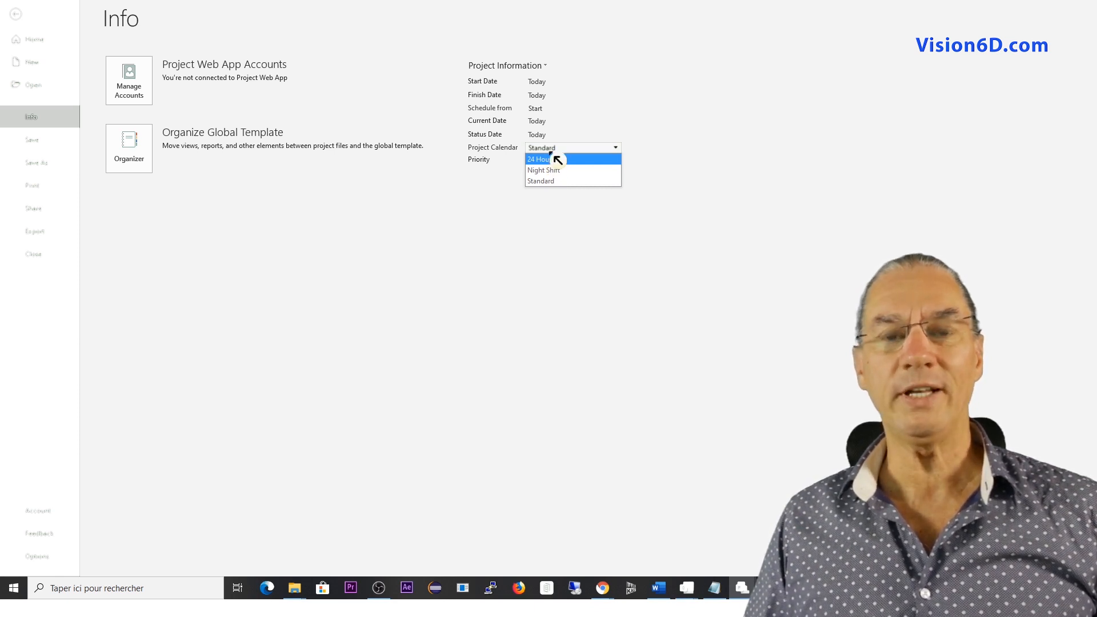
click(566, 243)
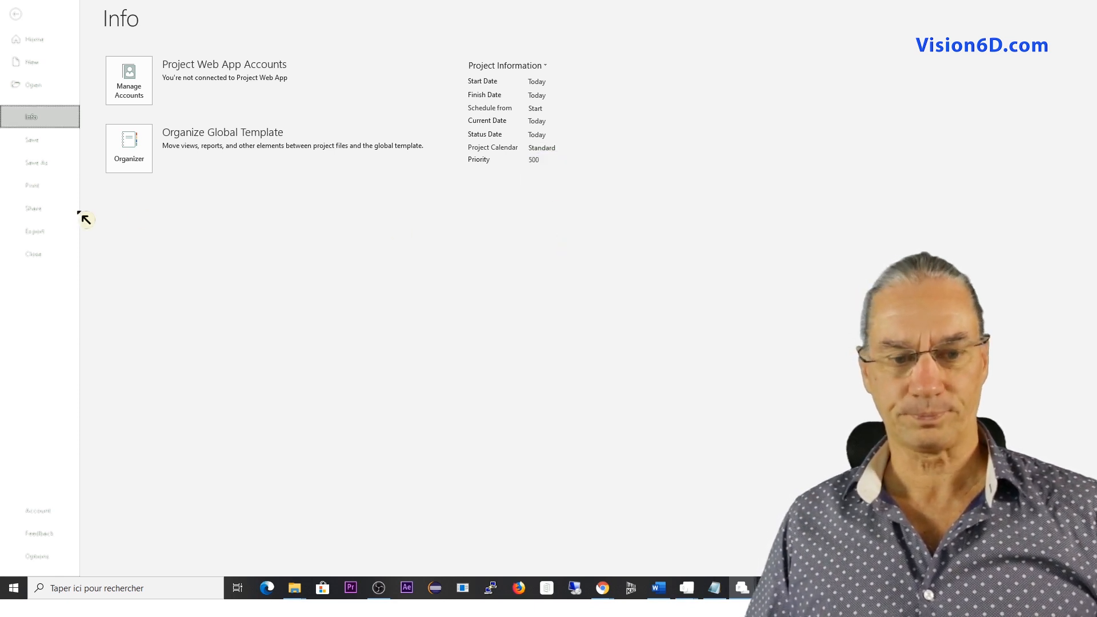
click(36, 517)
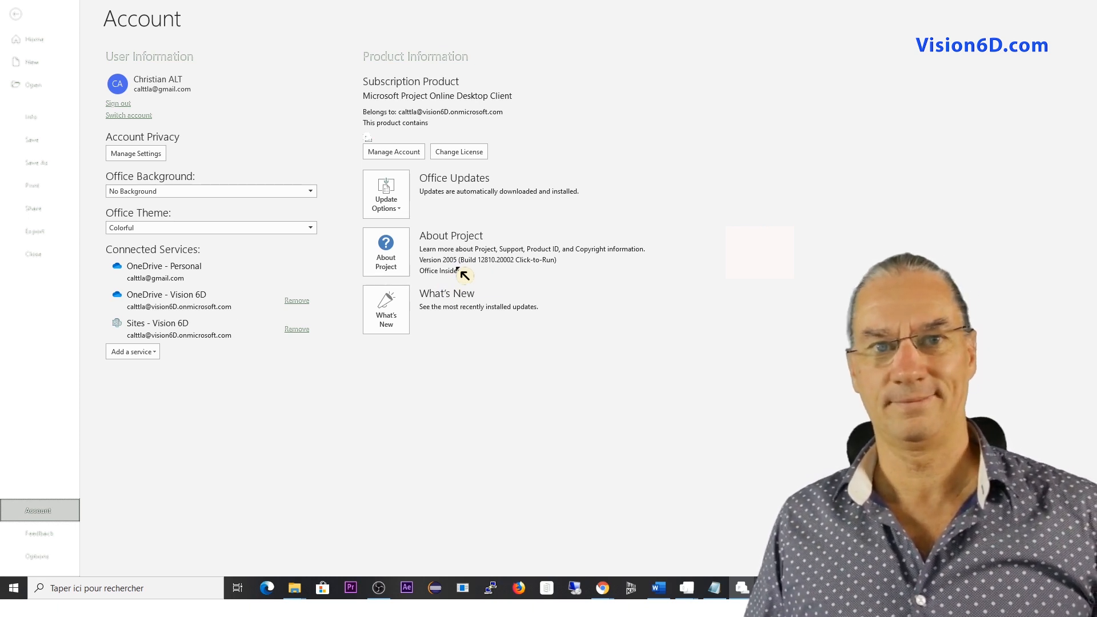
click(16, 15)
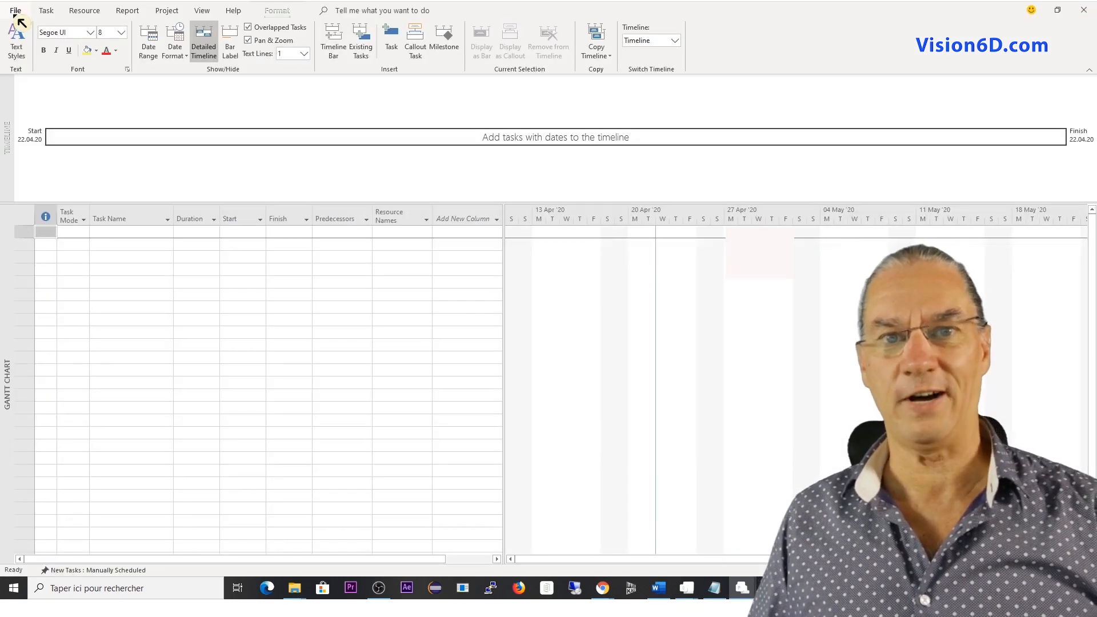
Add a first task named "First infection in Whuan" to the task table.
click(109, 234)
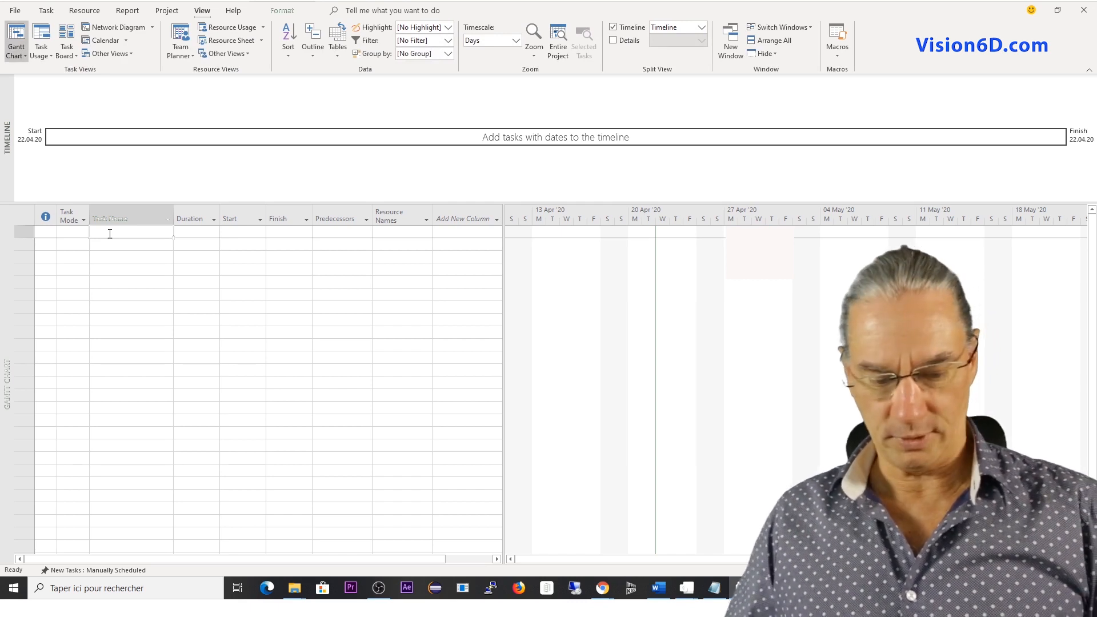
text(First)
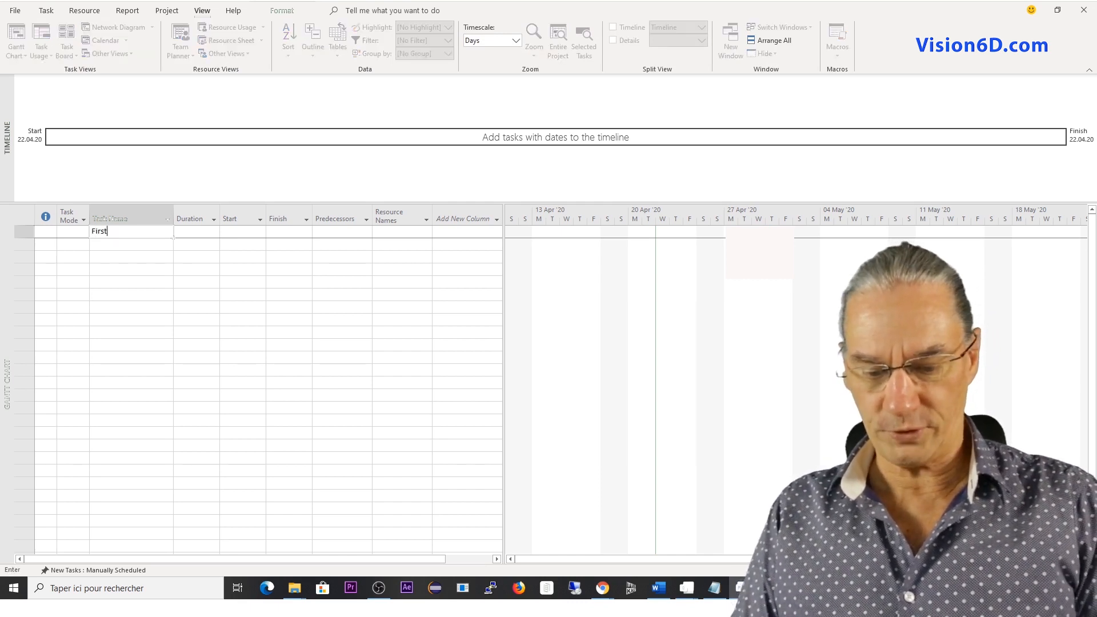
text( infecti)
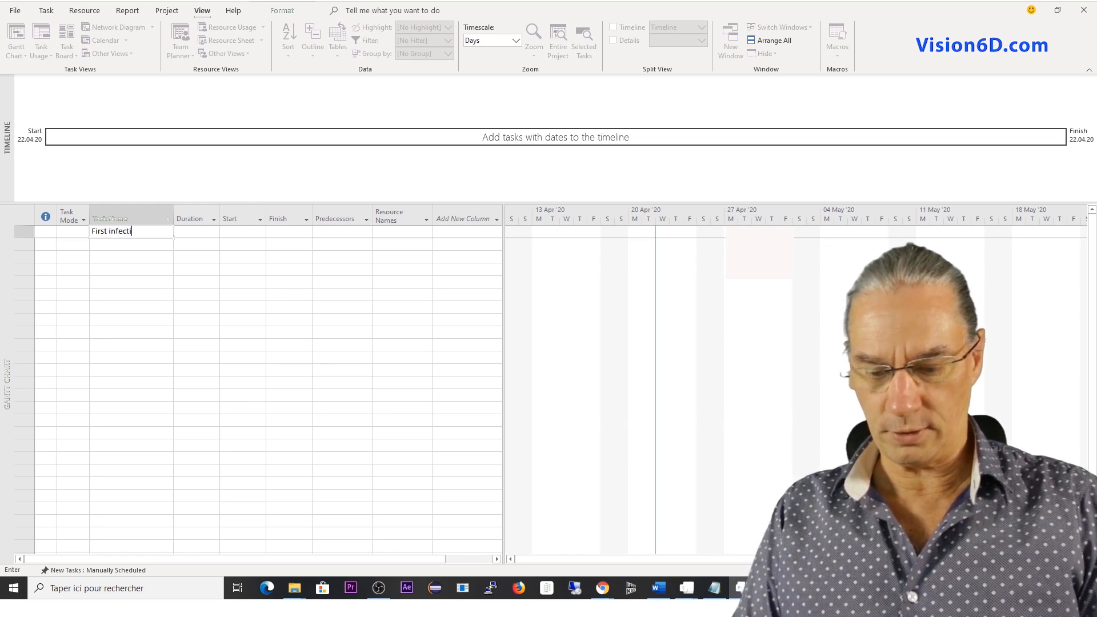
text(on in)
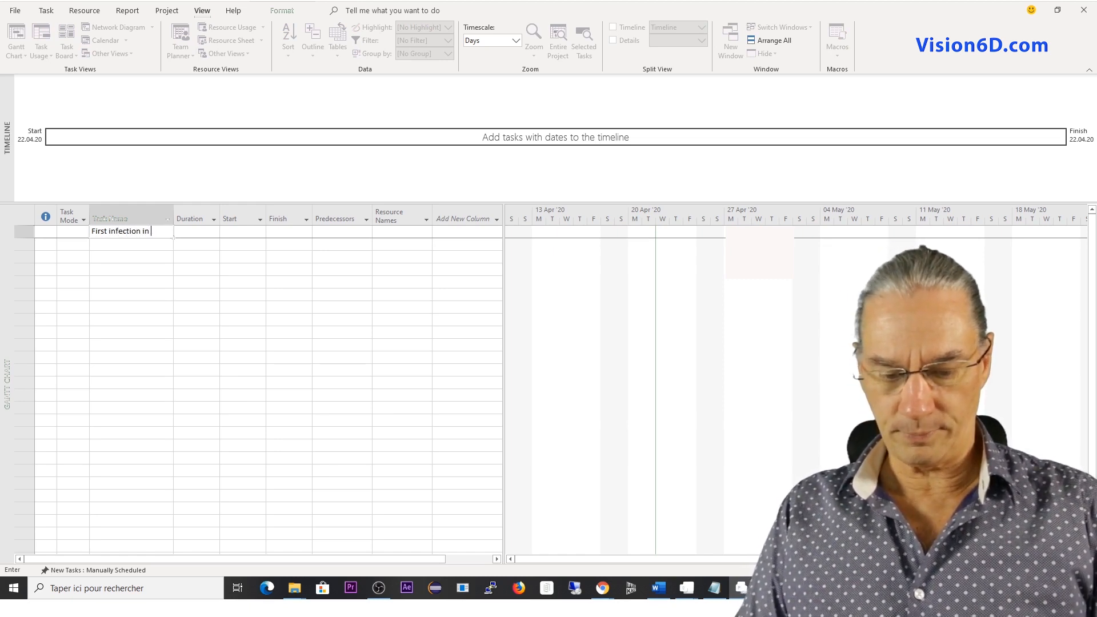
text( WHuan)
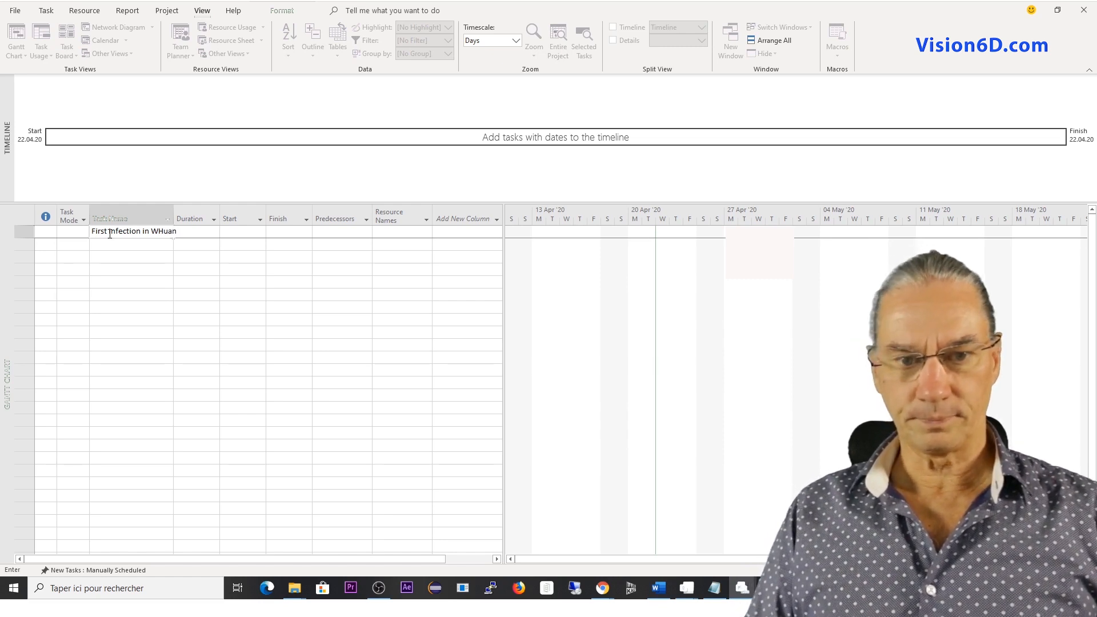
key(Return)
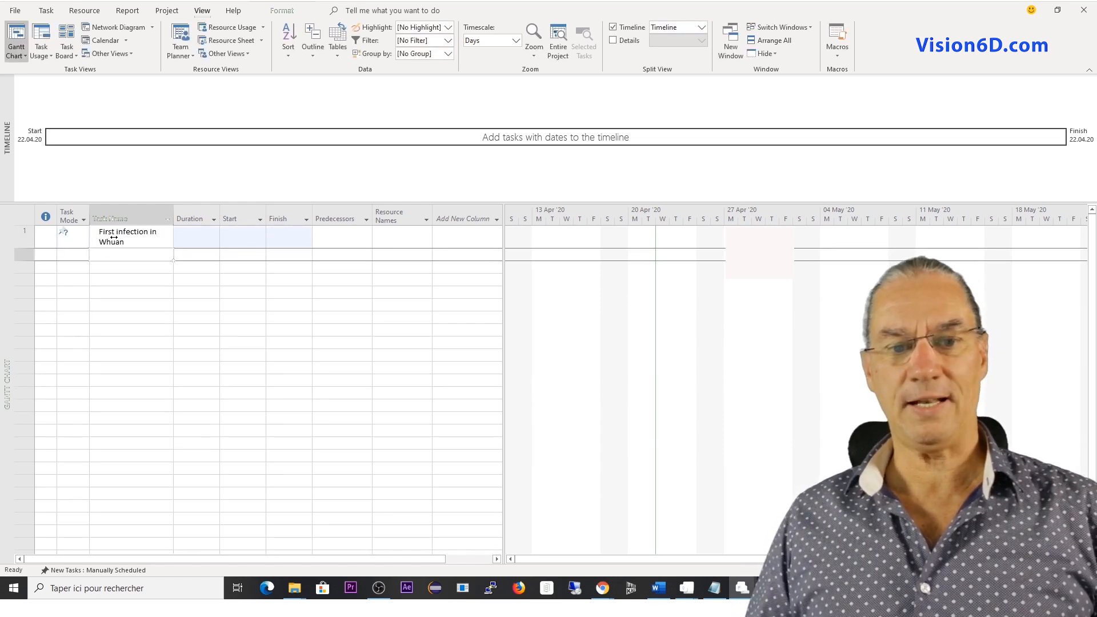
click(150, 234)
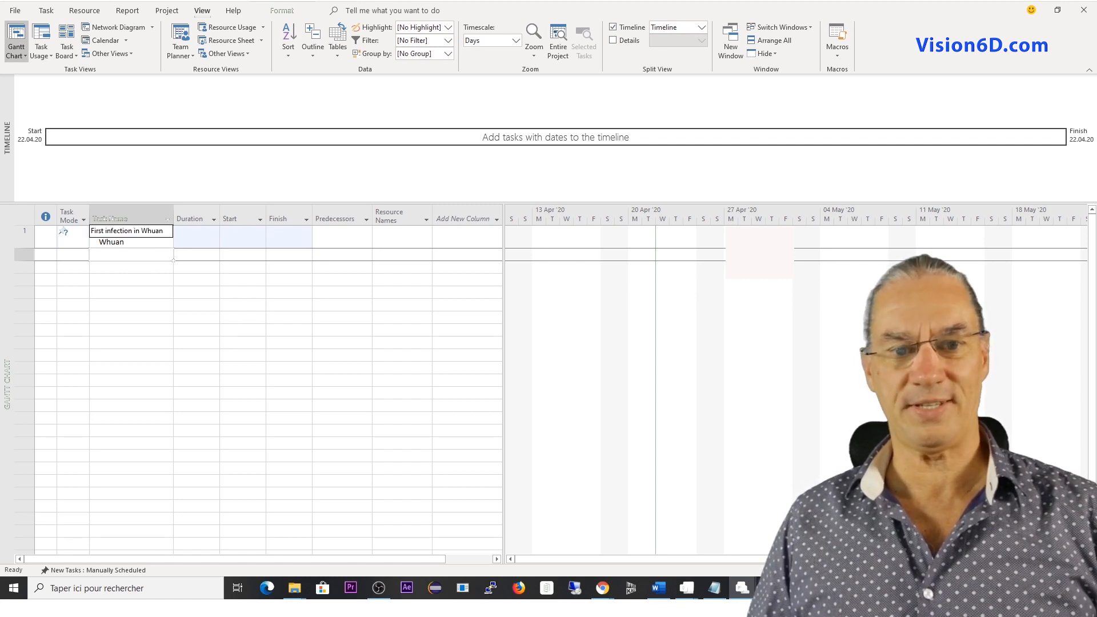
key(Return)
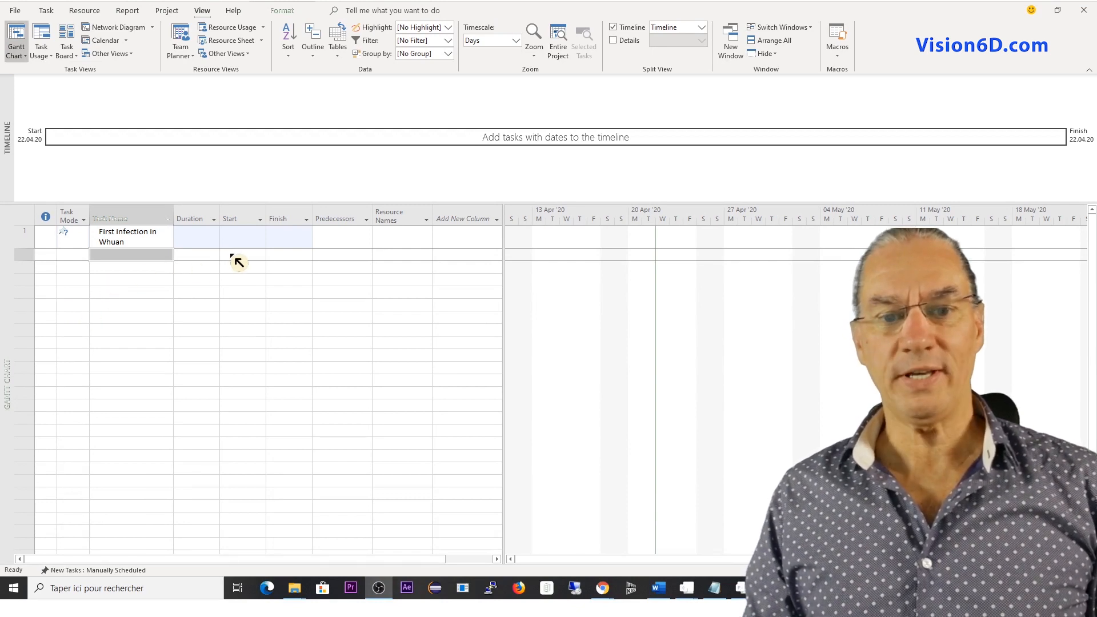
Set the start date of the first infection task to 17.11.19 using the date calendar.
click(236, 237)
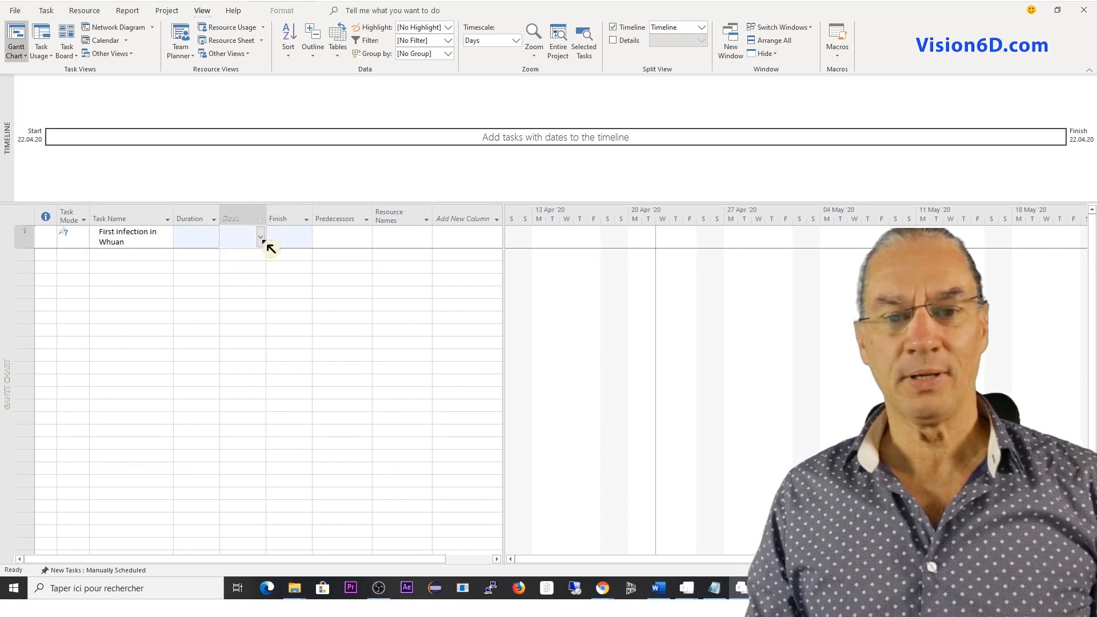
click(262, 240)
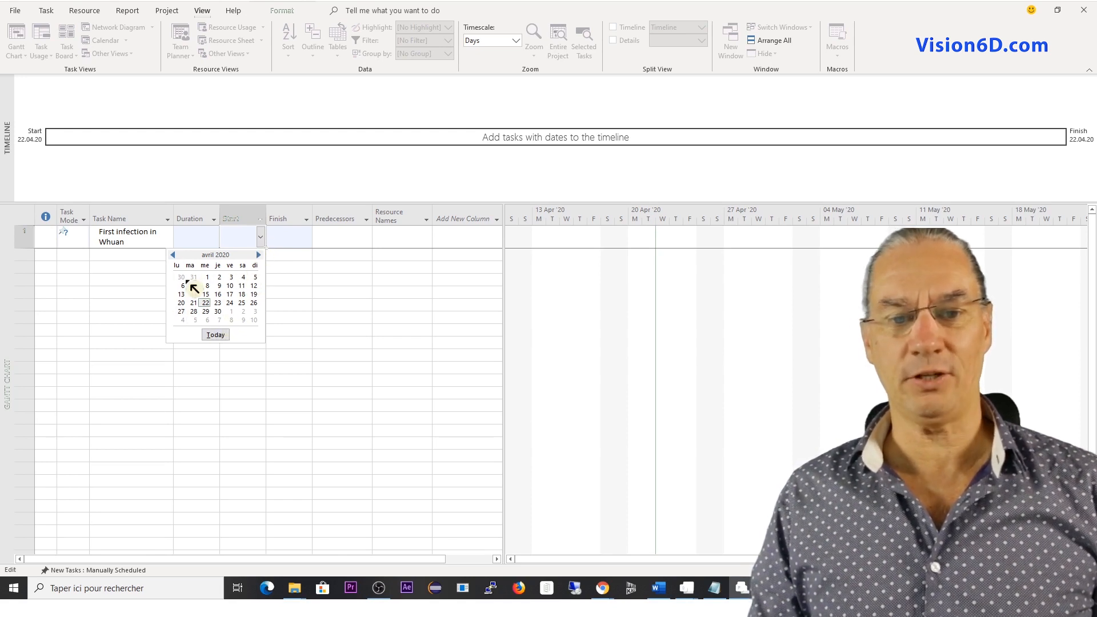
click(178, 259)
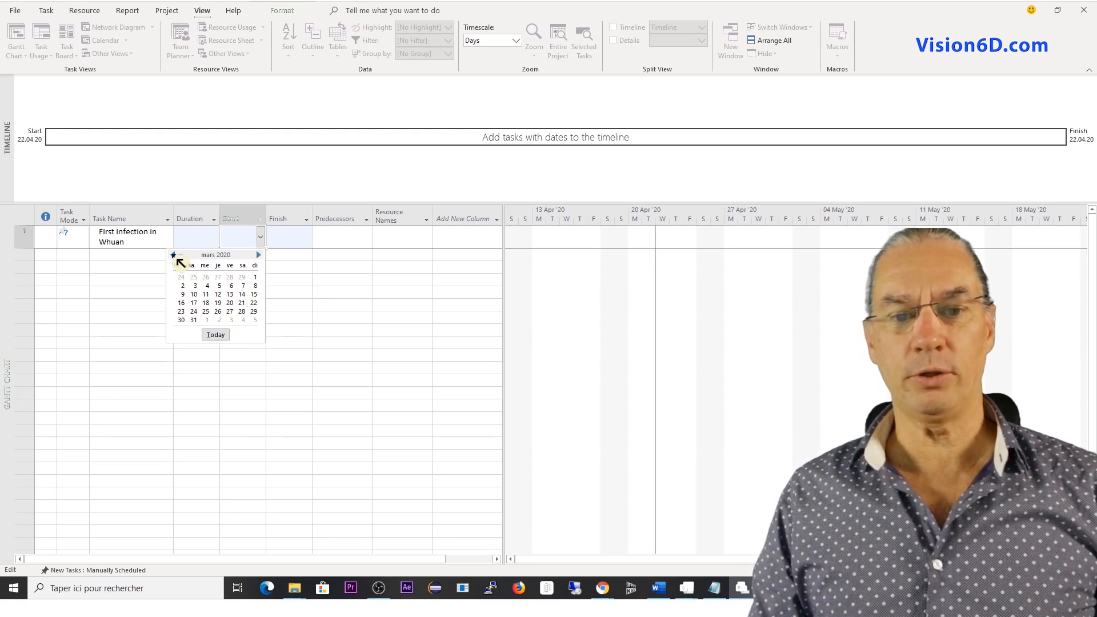
click(177, 259)
click(178, 259)
click(177, 258)
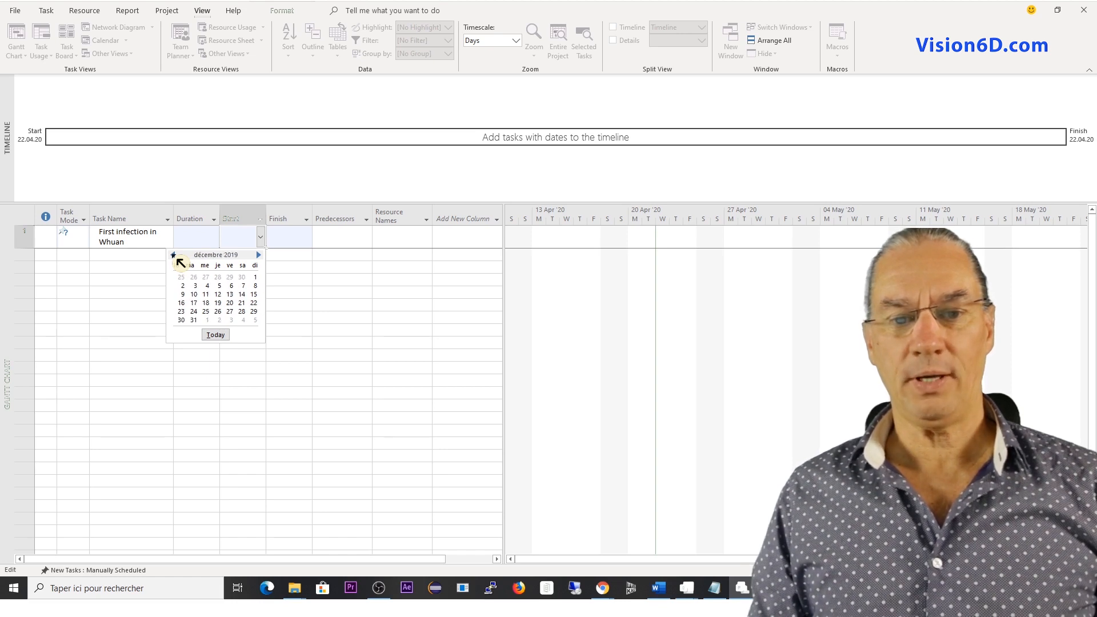
click(177, 259)
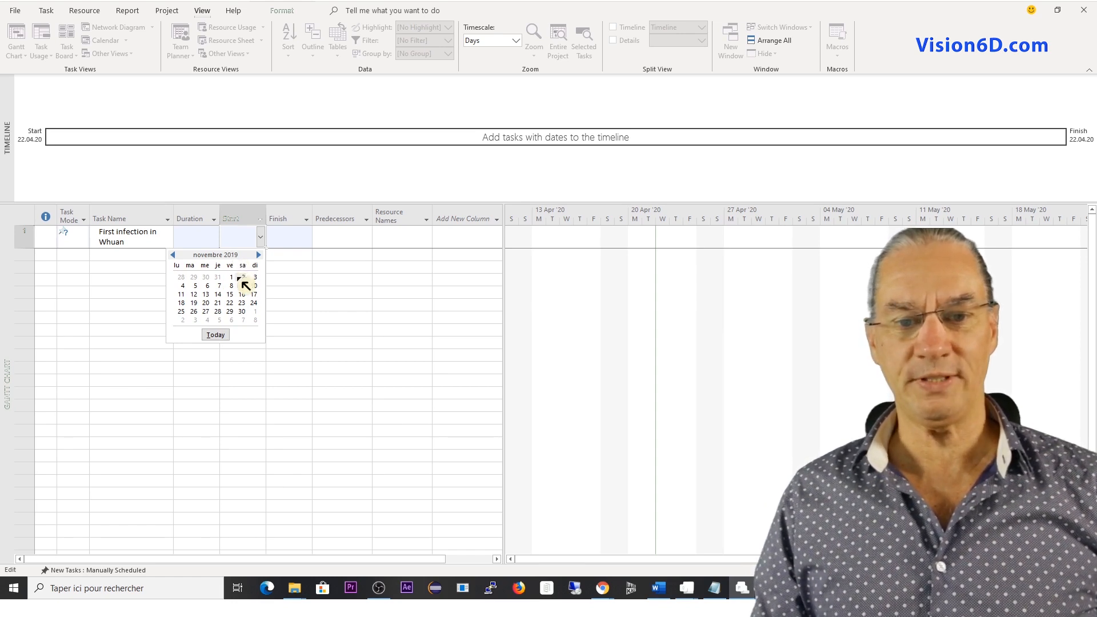
click(255, 295)
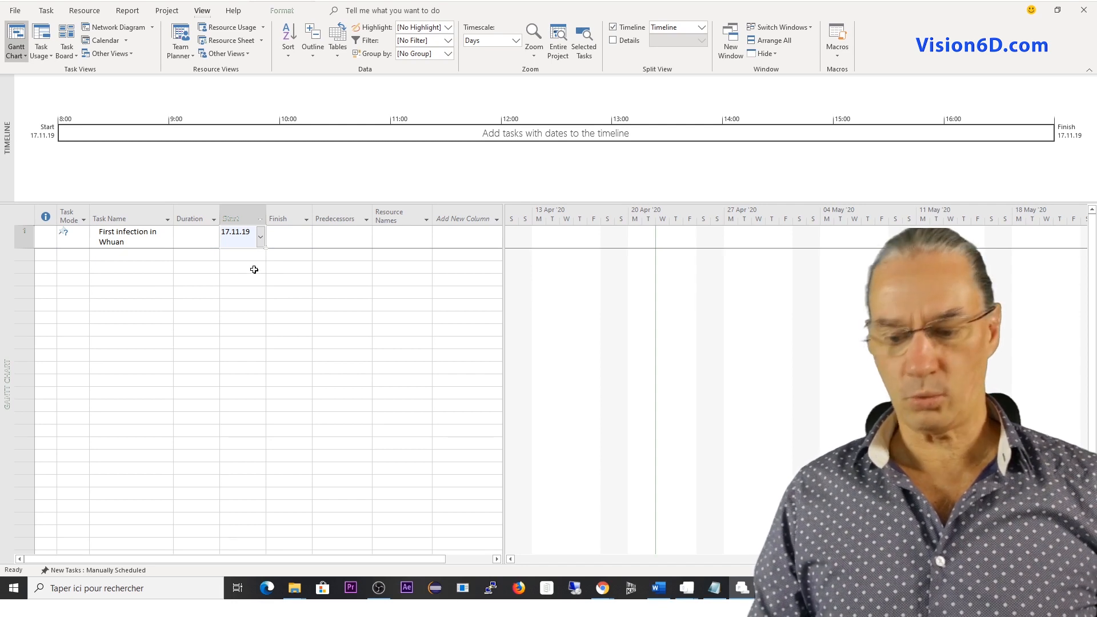
key(Return)
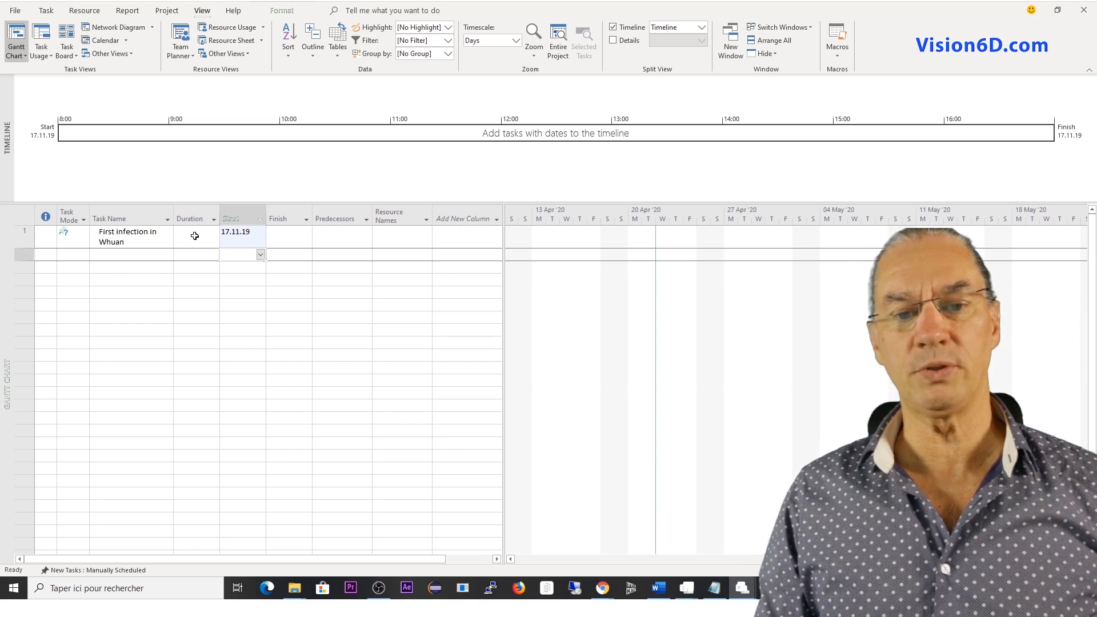
Copy "China informs WHO about severe pneumonia cases." from the Excel workbook events-covid-19.xlsx and paste it as the second task name in Project.
click(149, 241)
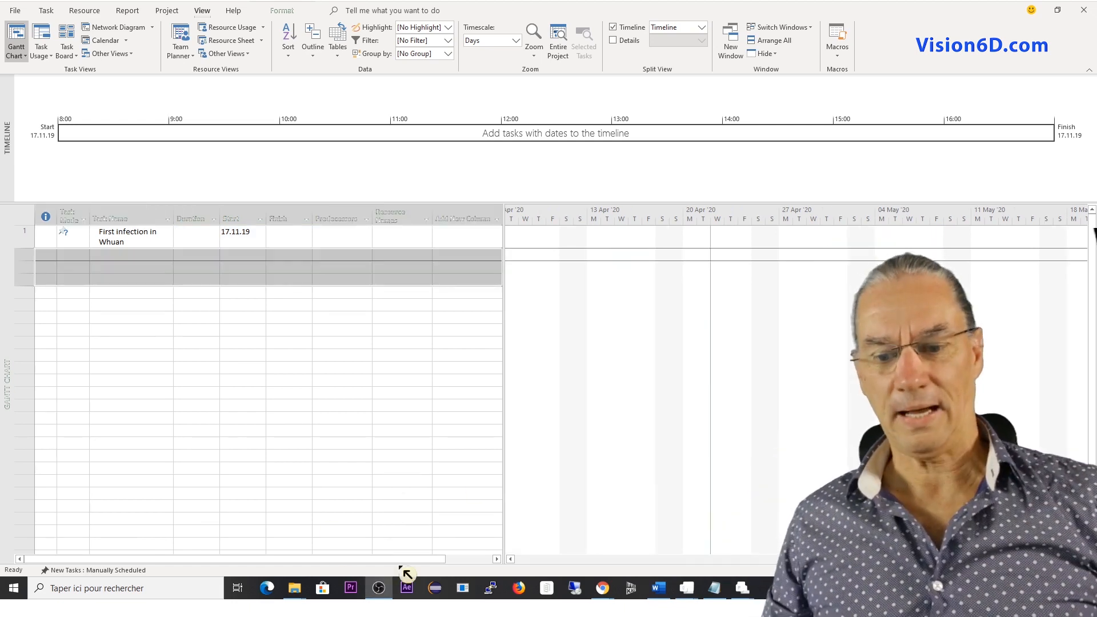
mouse_move(691, 589)
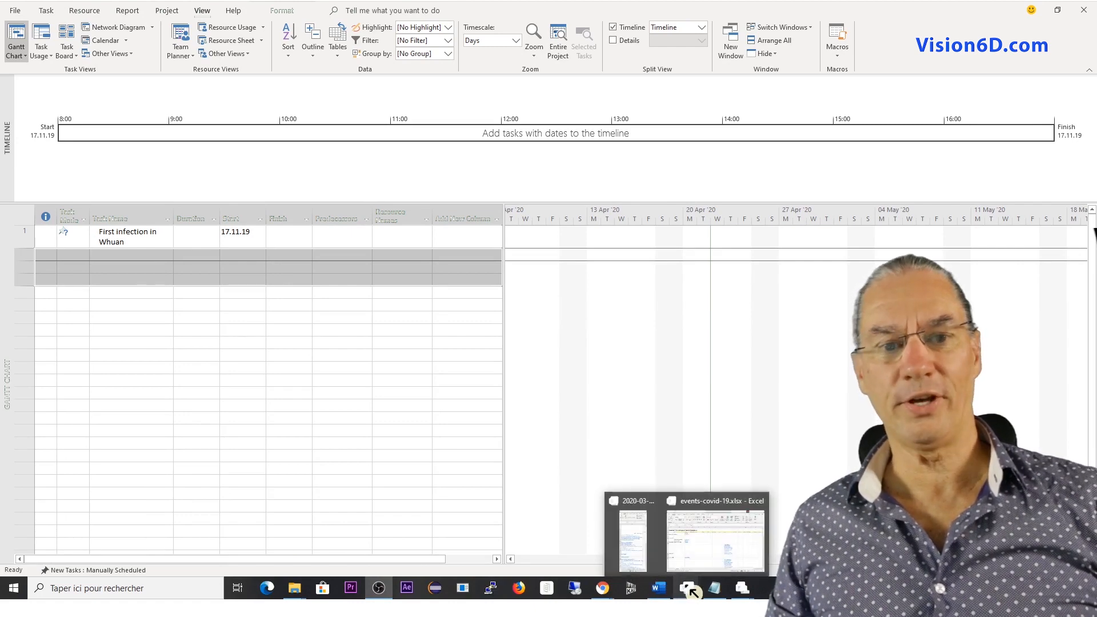
click(694, 569)
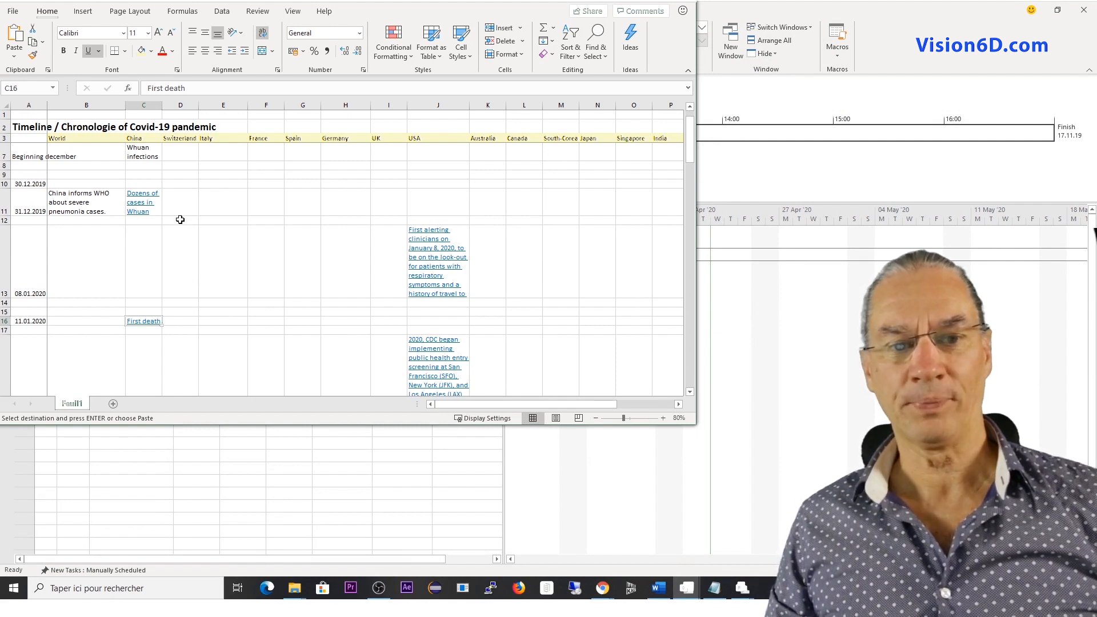
scroll(212, 239, up, 1)
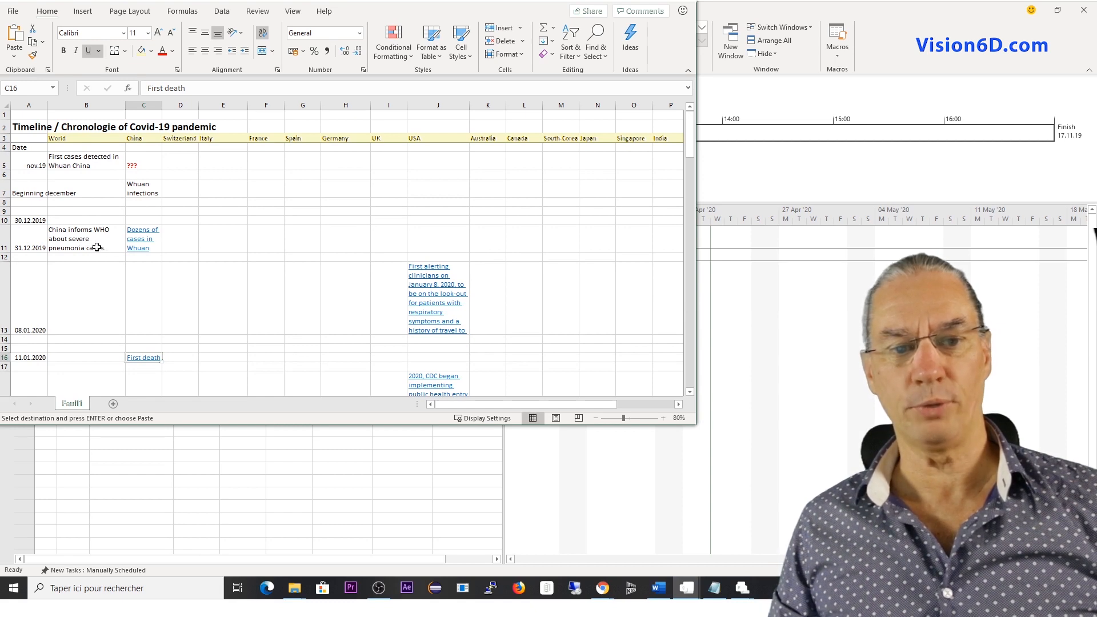
click(66, 239)
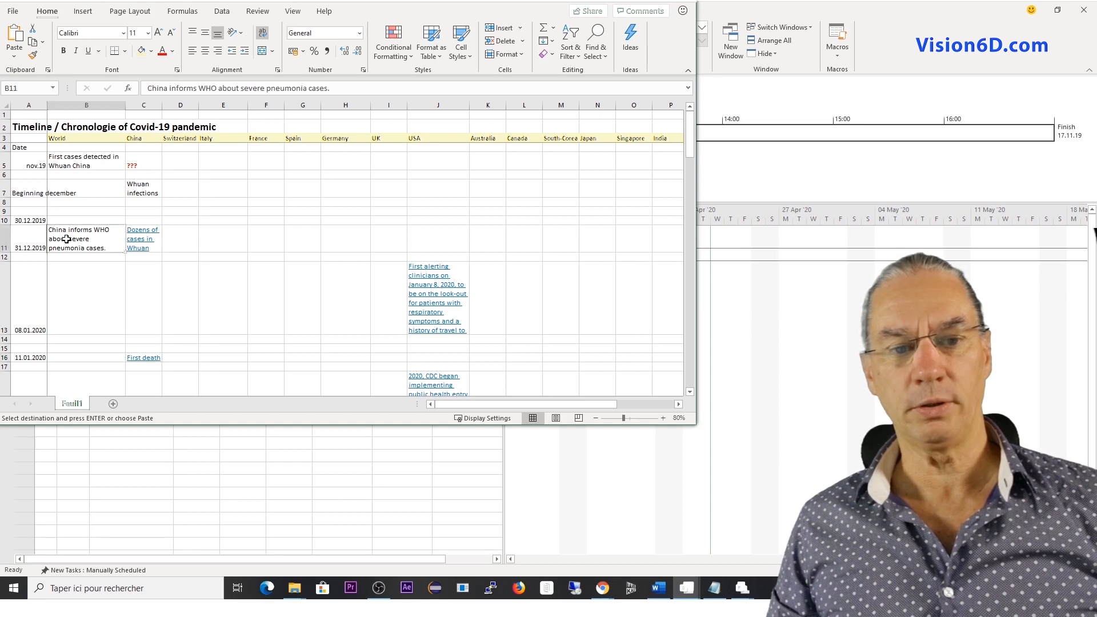
key(alt+Tab)
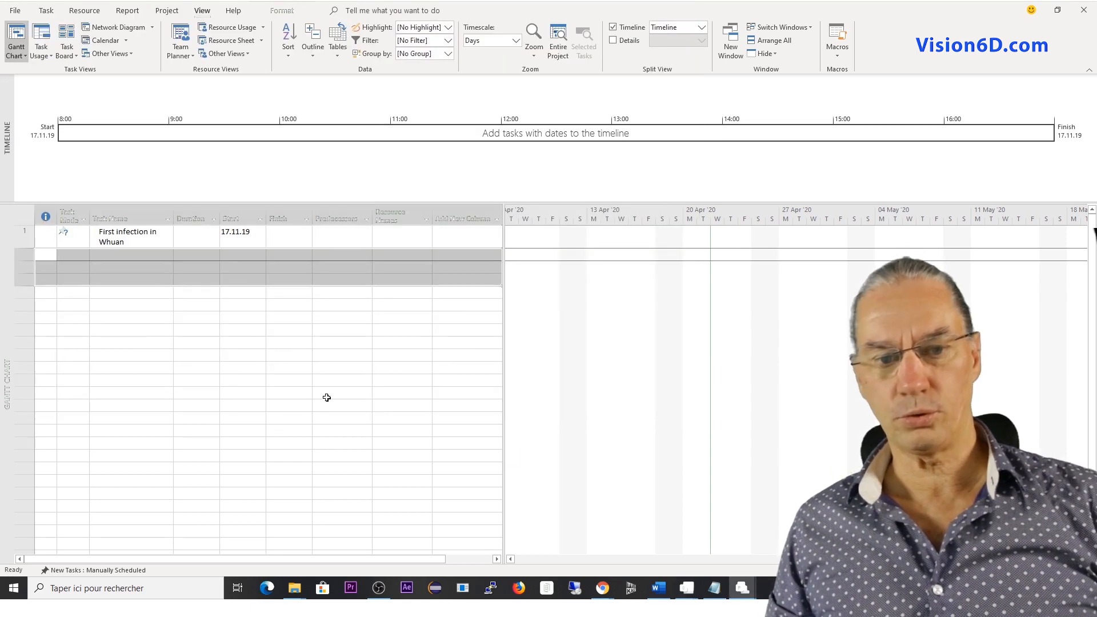
click(115, 257)
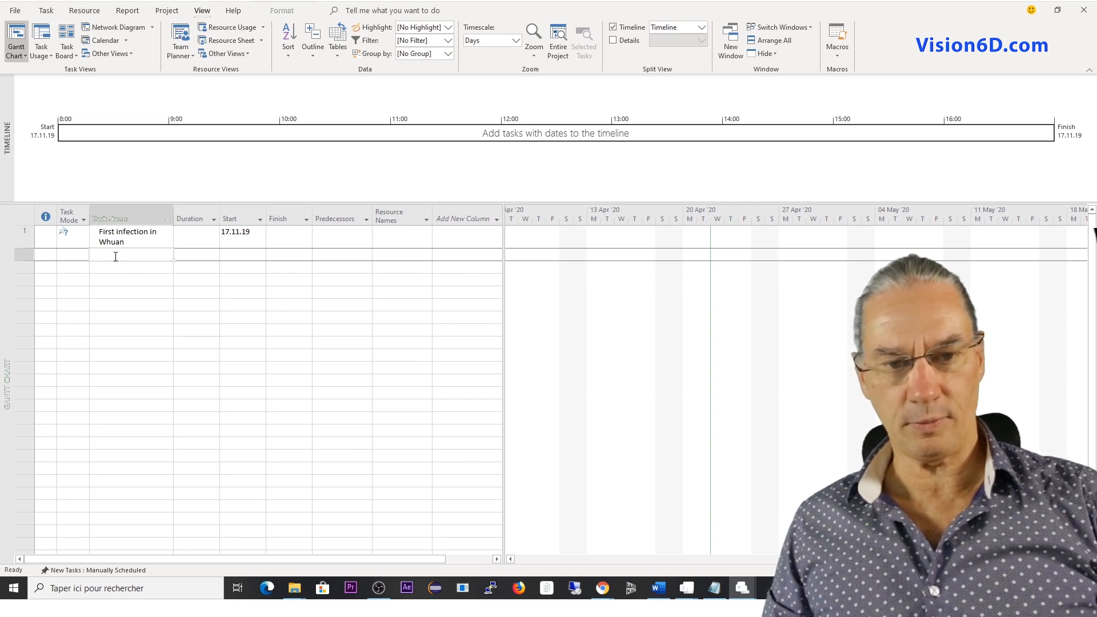
text(China informs WHO about severe pneumonia cases.)
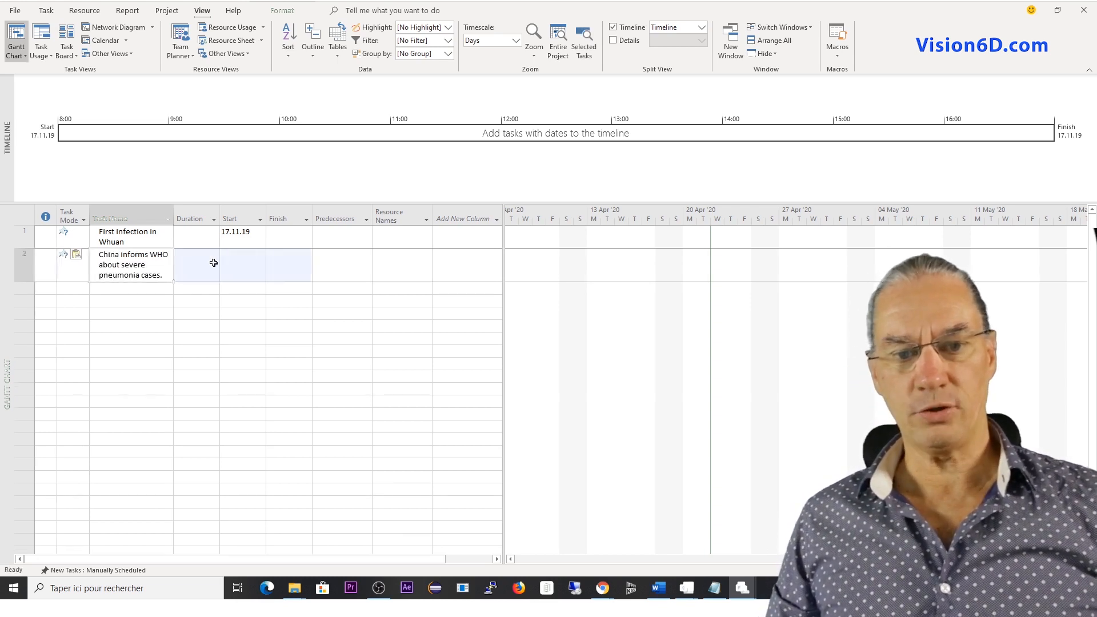
Set the start date of the second task, about China informing WHO, to 31.12.19.
click(231, 265)
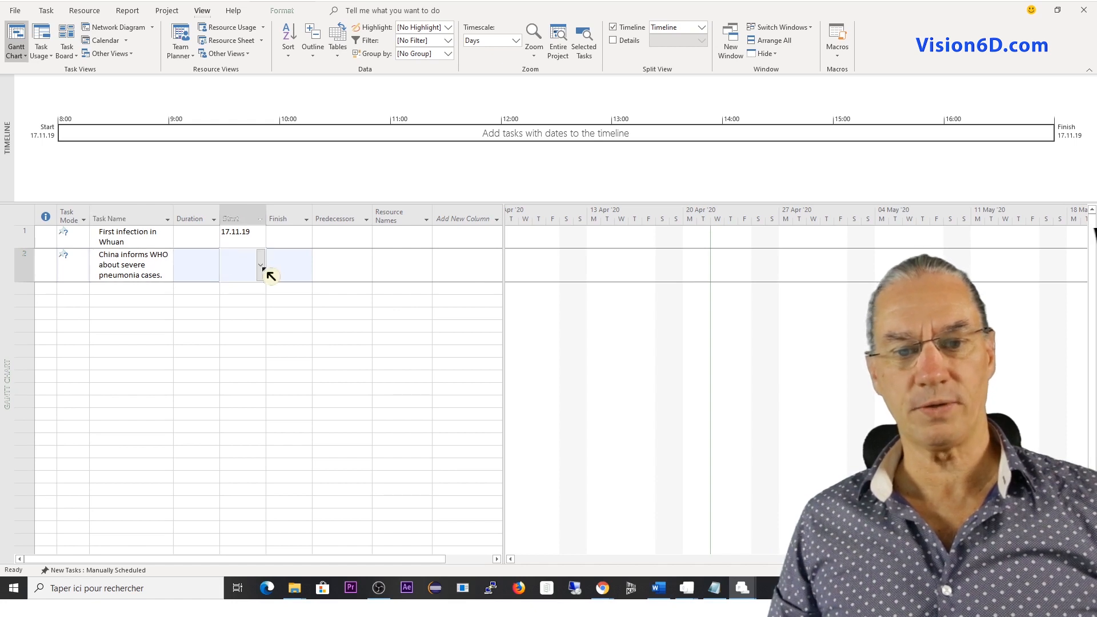
click(263, 269)
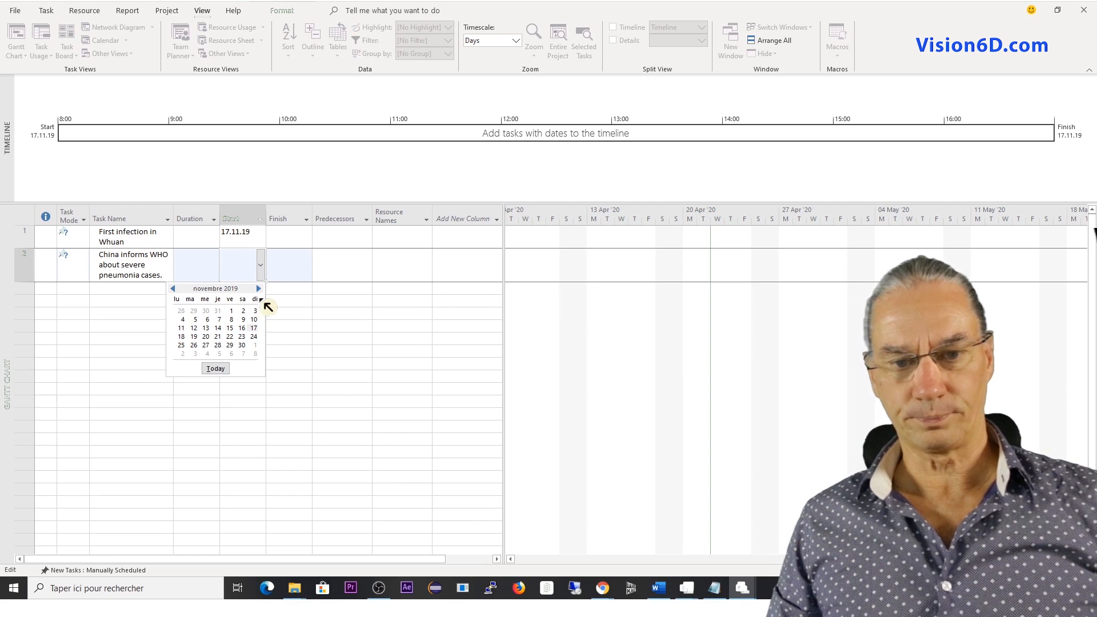
click(259, 289)
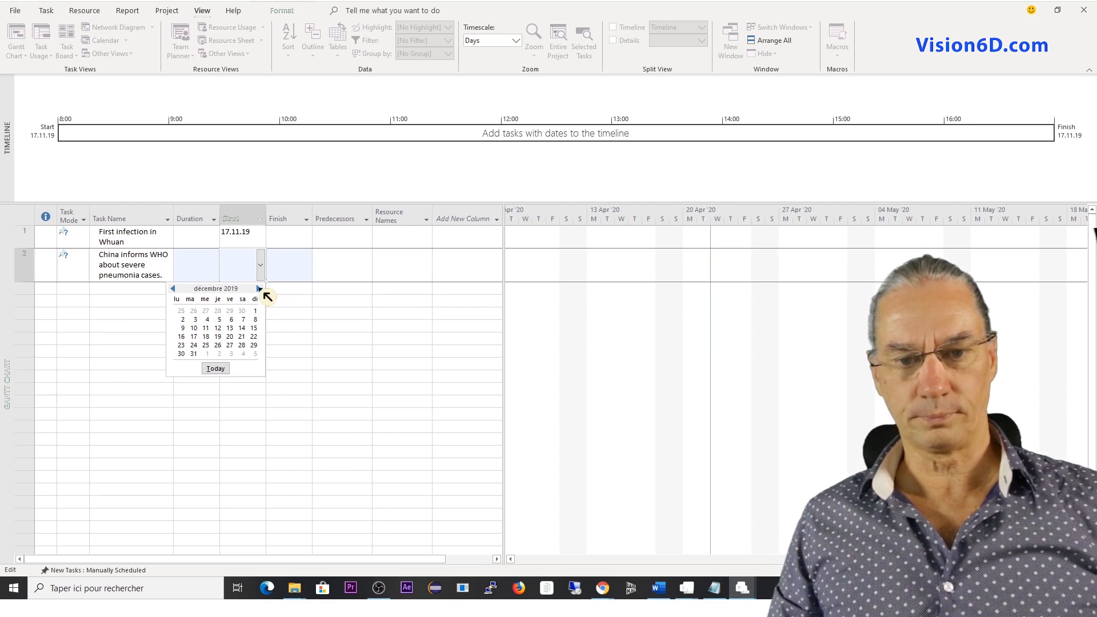
click(194, 354)
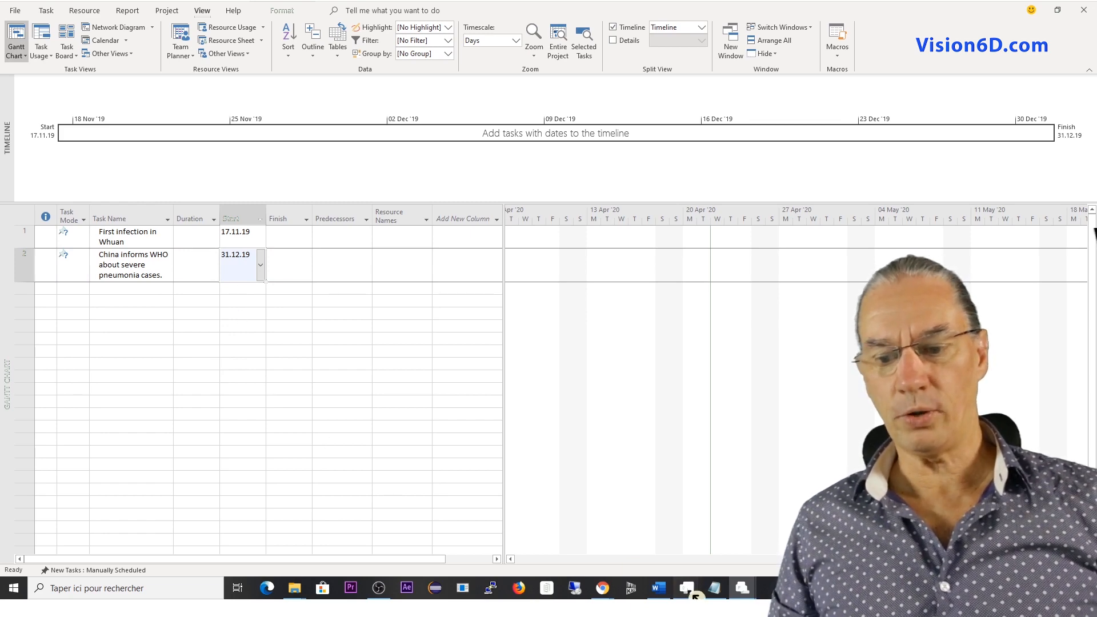
Copy the "First death" entry from the China column of the Excel workbook and paste it as the third task name in Project.
mouse_move(695, 594)
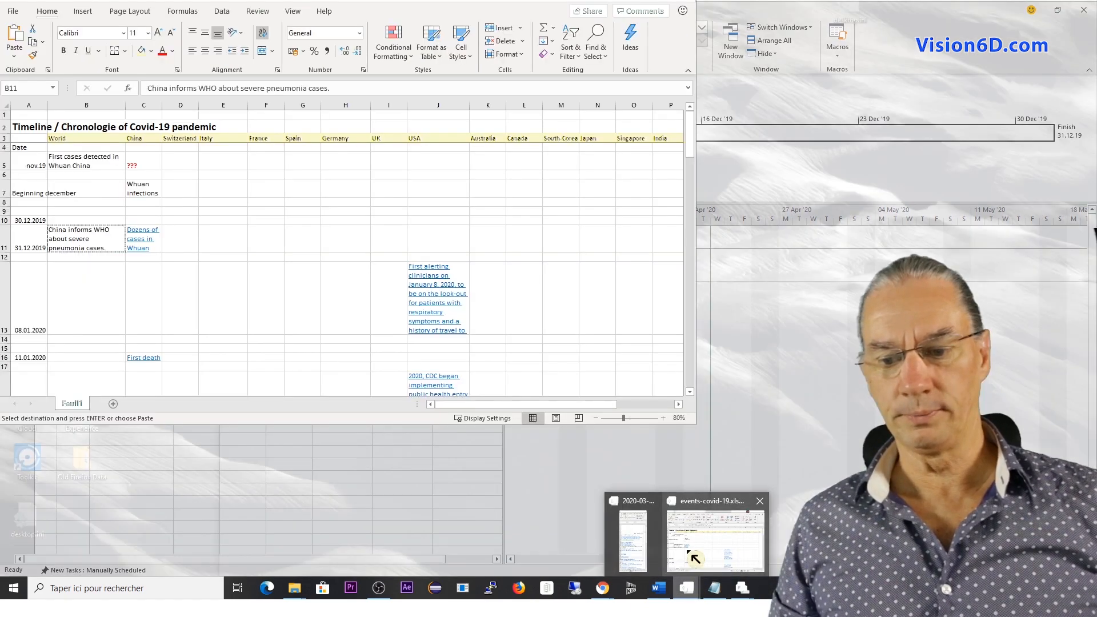
click(696, 553)
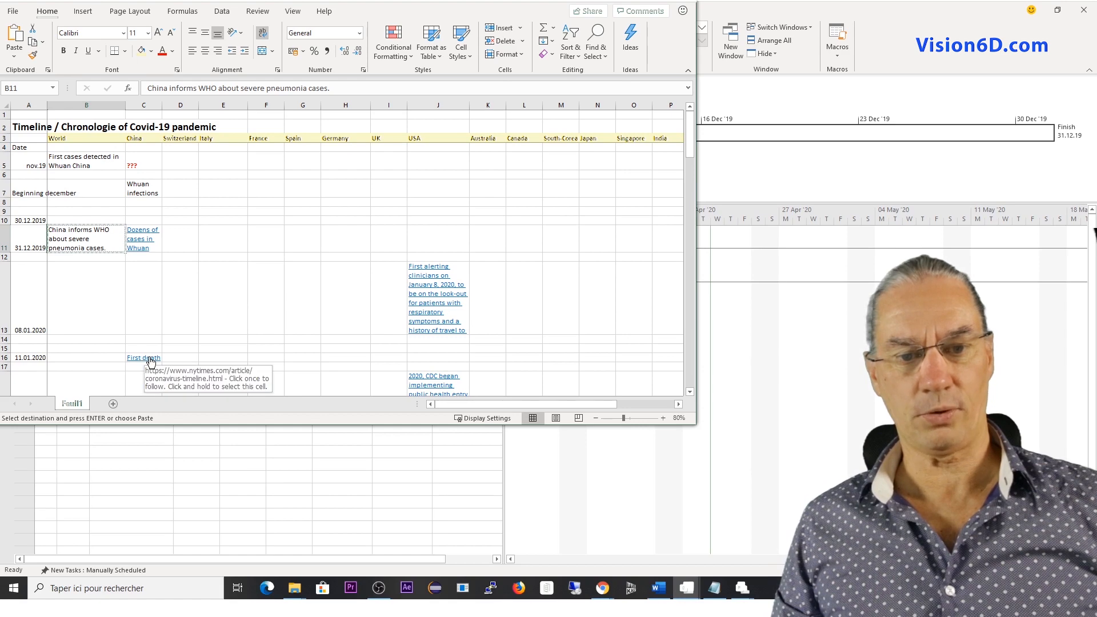
click(177, 360)
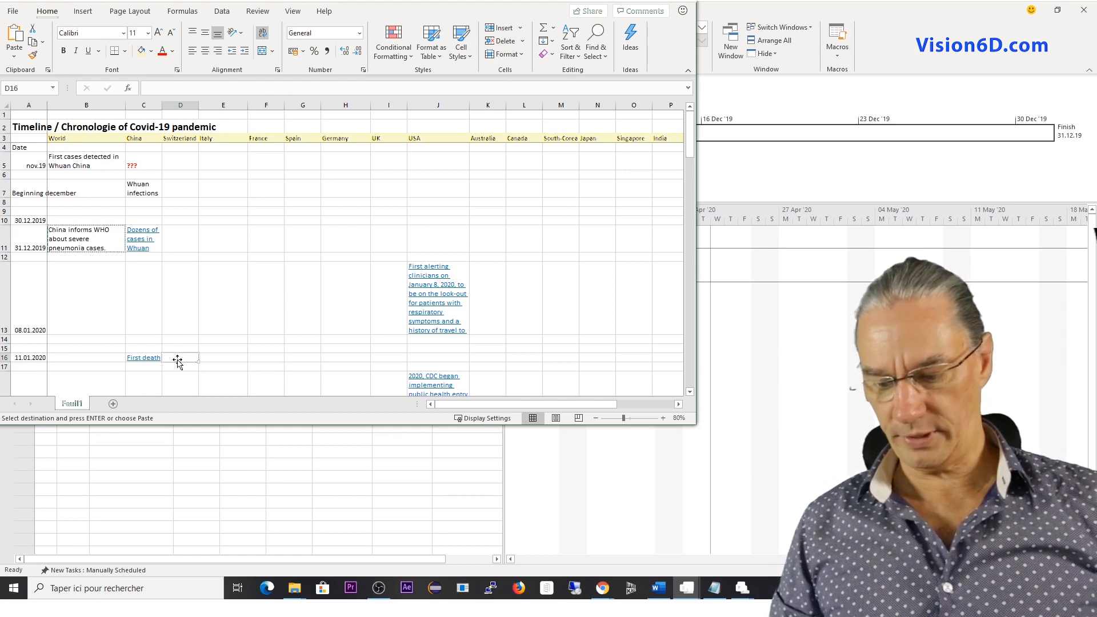
key(Left)
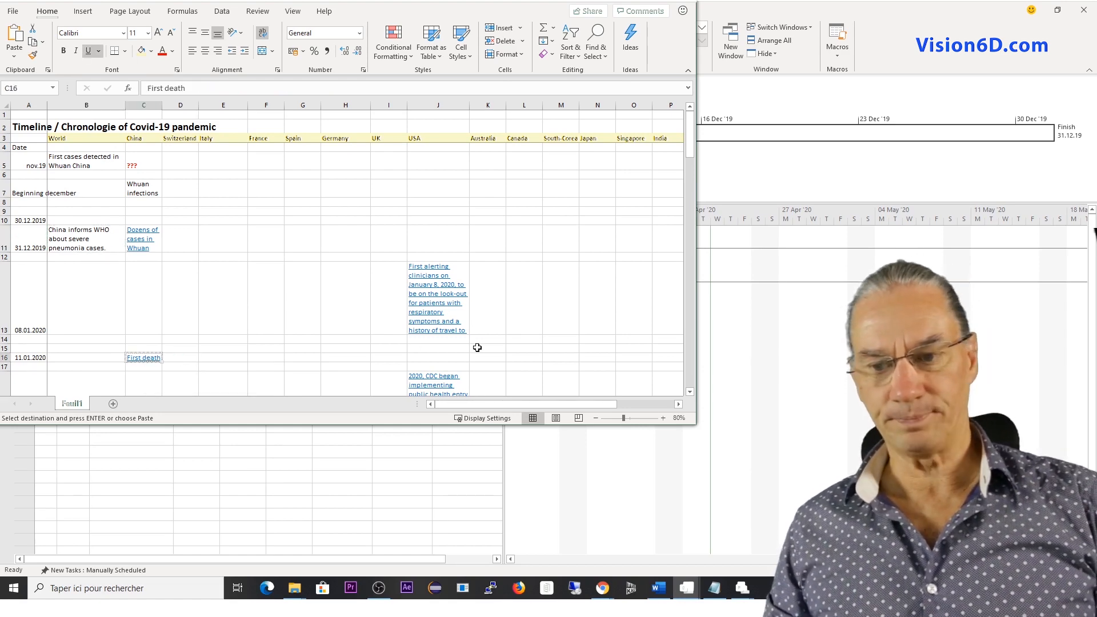
key(Escape)
click(741, 393)
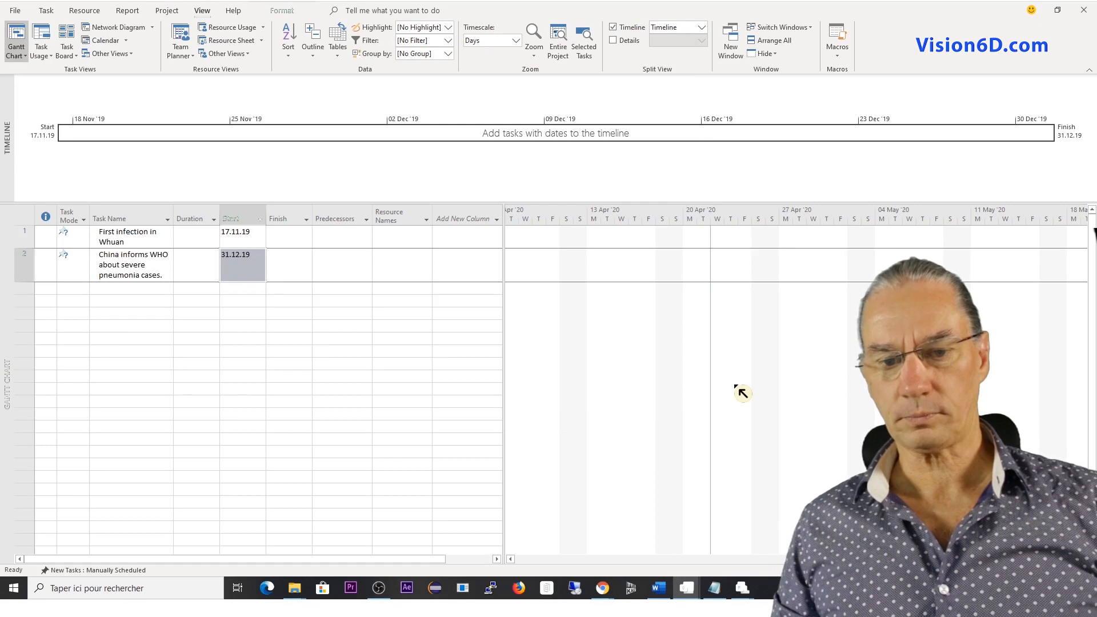
click(115, 289)
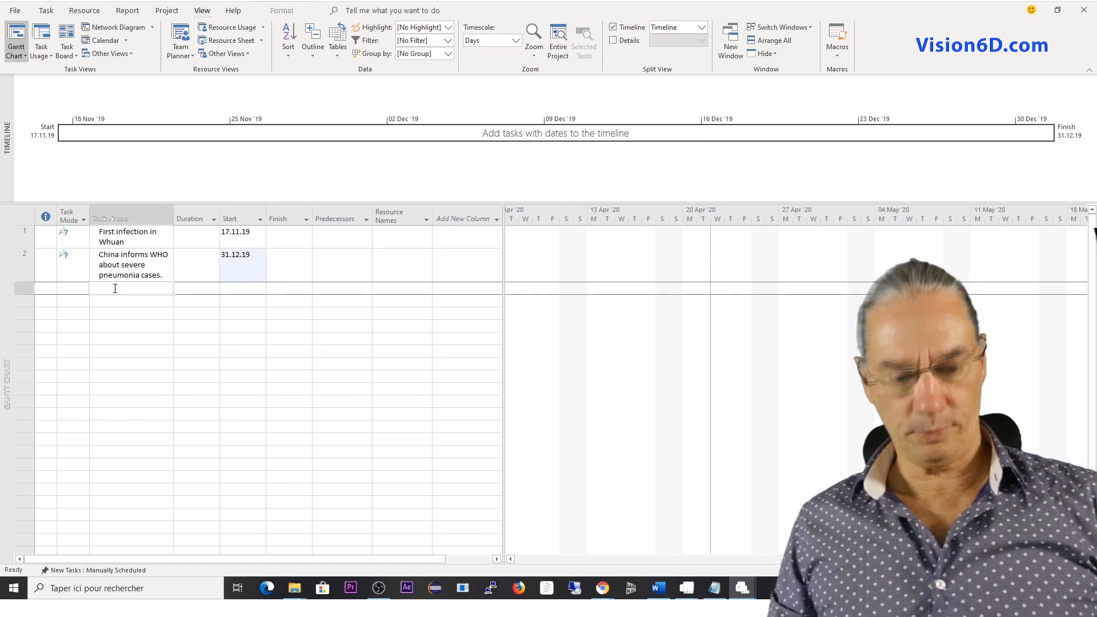
text(First death)
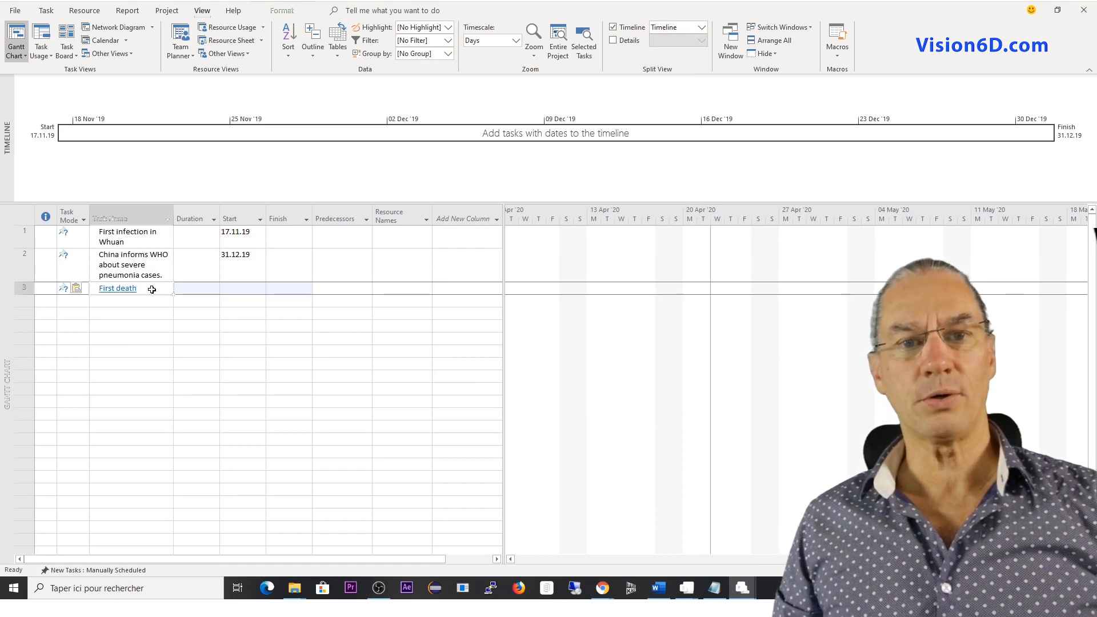
click(116, 304)
click(121, 290)
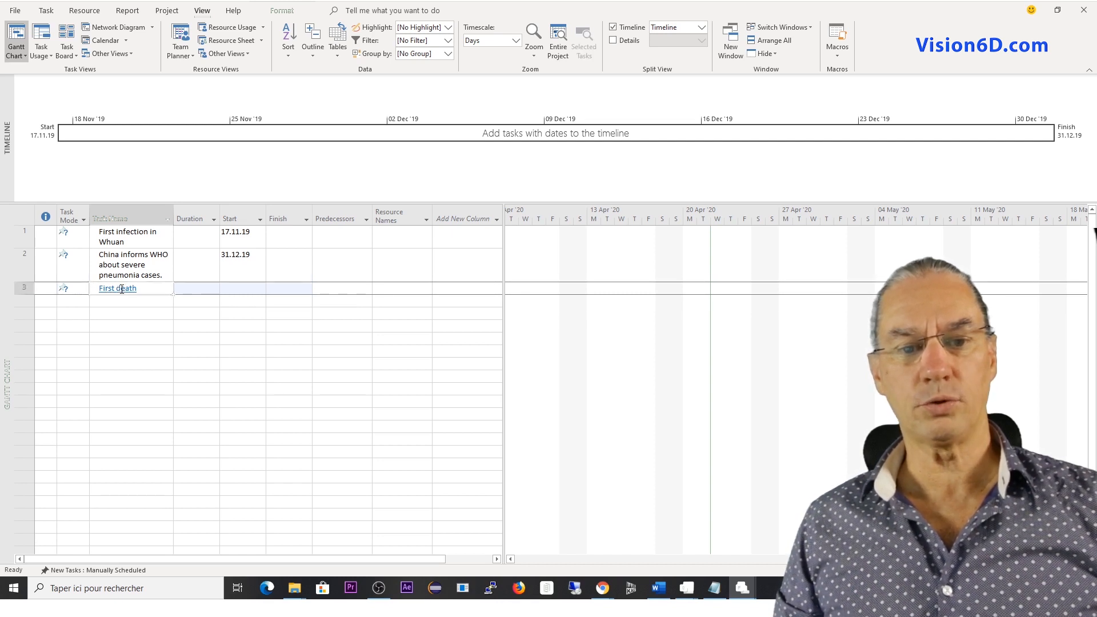
click(122, 293)
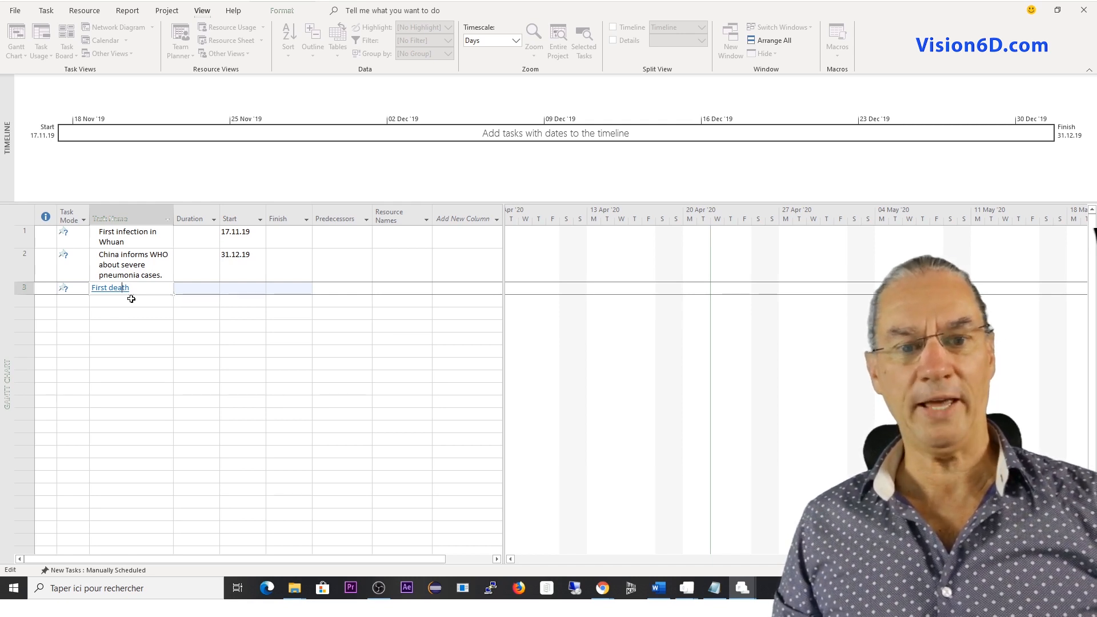
key(Escape)
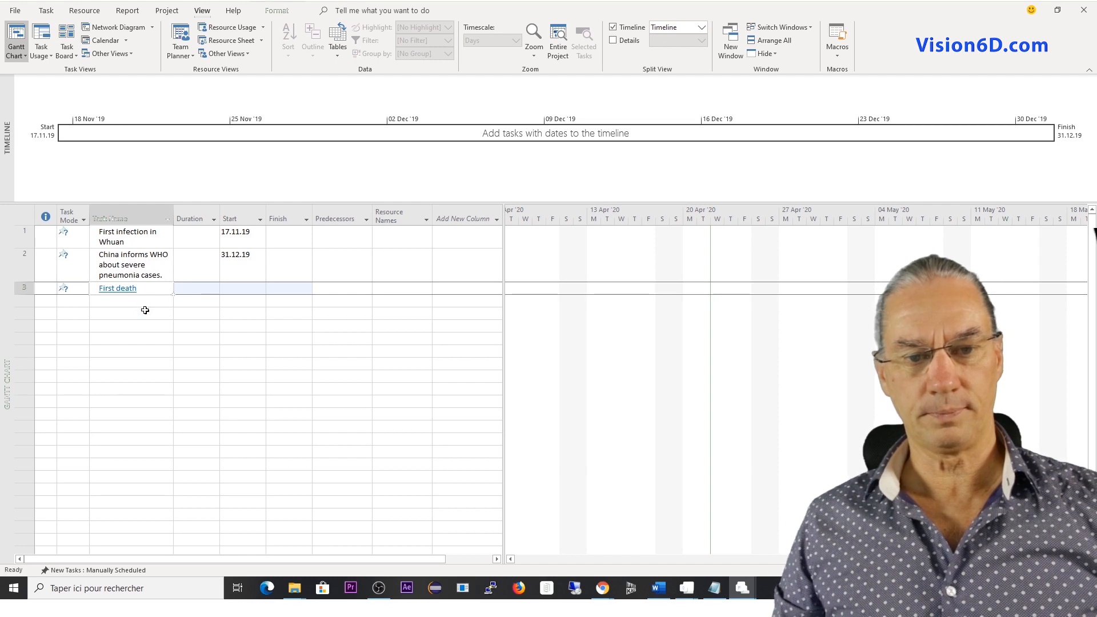
Replace the hyperlinked third task name by pasting the copied "First death" entry as Text Data with Paste Special.
right_click(132, 294)
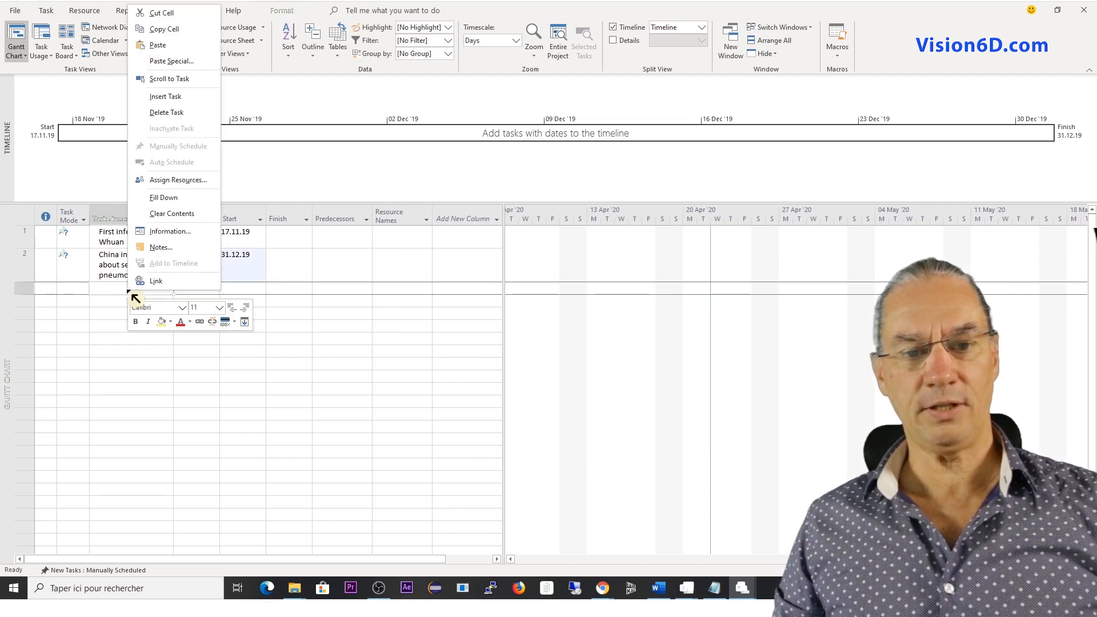
click(185, 66)
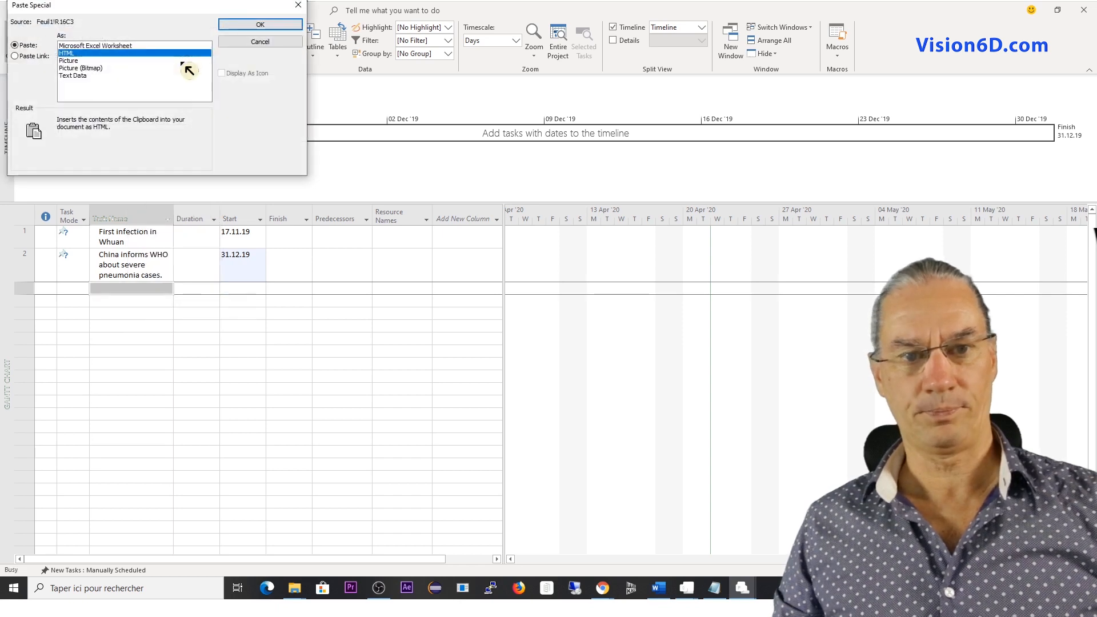
click(88, 76)
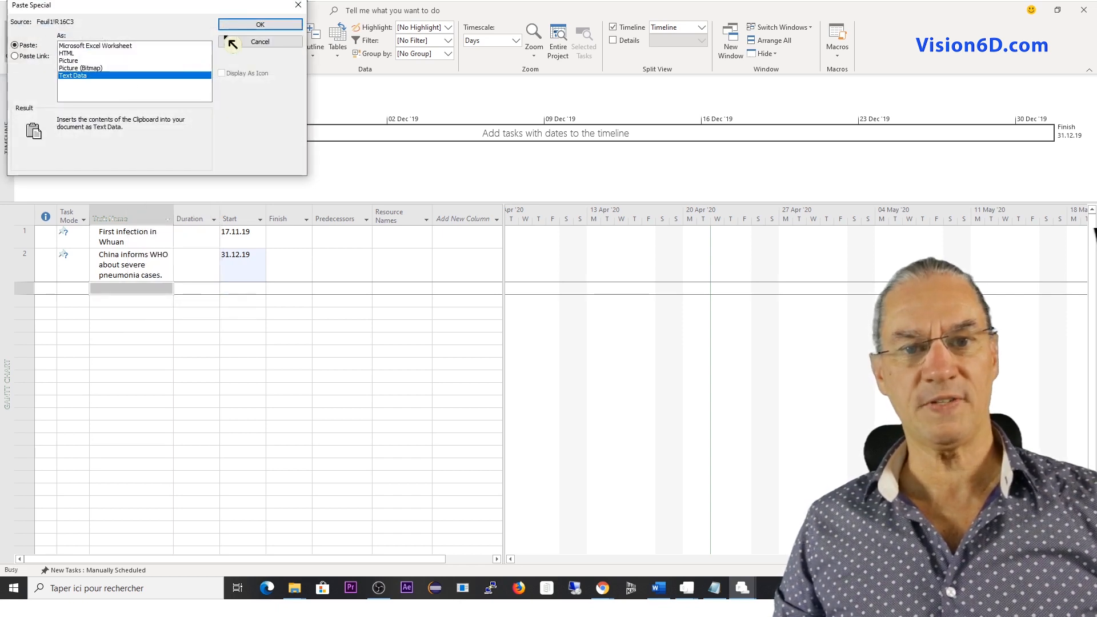
click(263, 27)
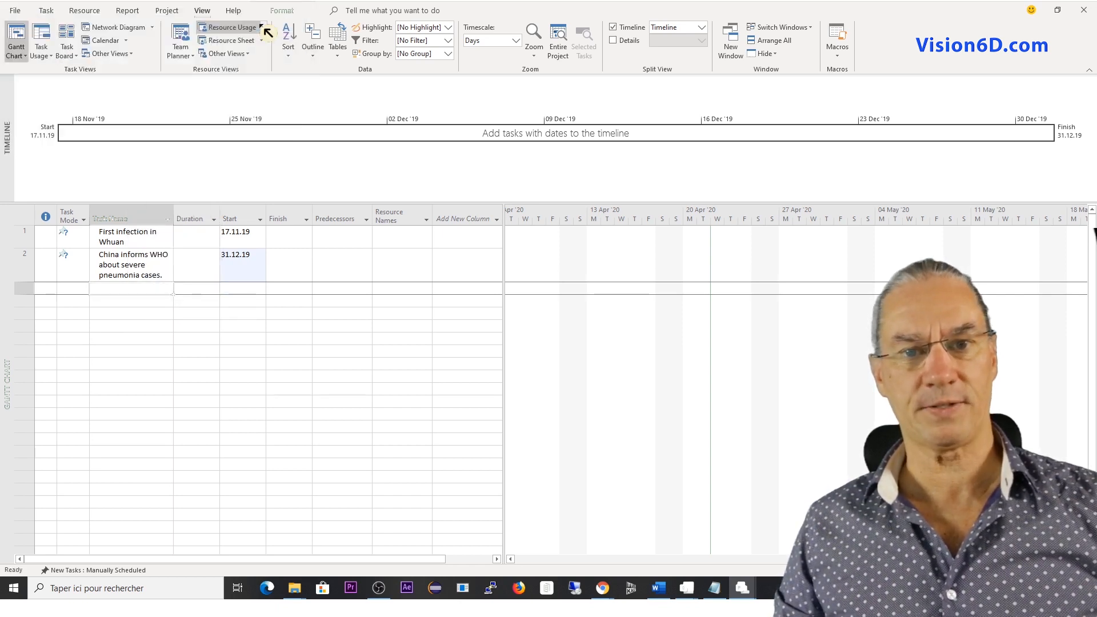
Set the start date of the "First death" task to 11.01.20 using the date calendar.
click(241, 289)
click(260, 289)
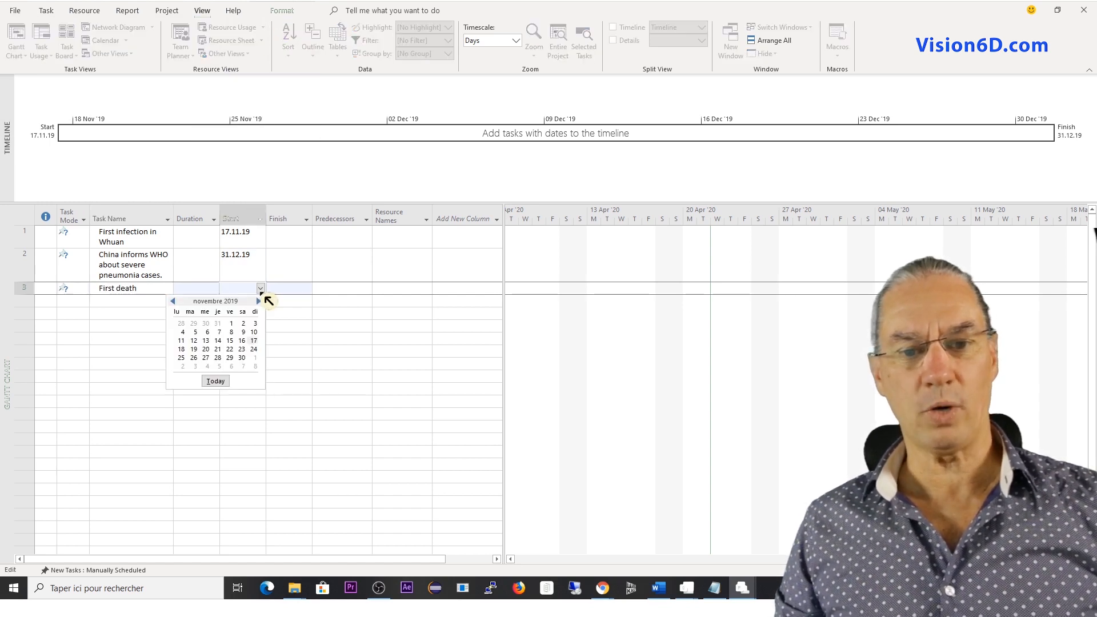
click(259, 301)
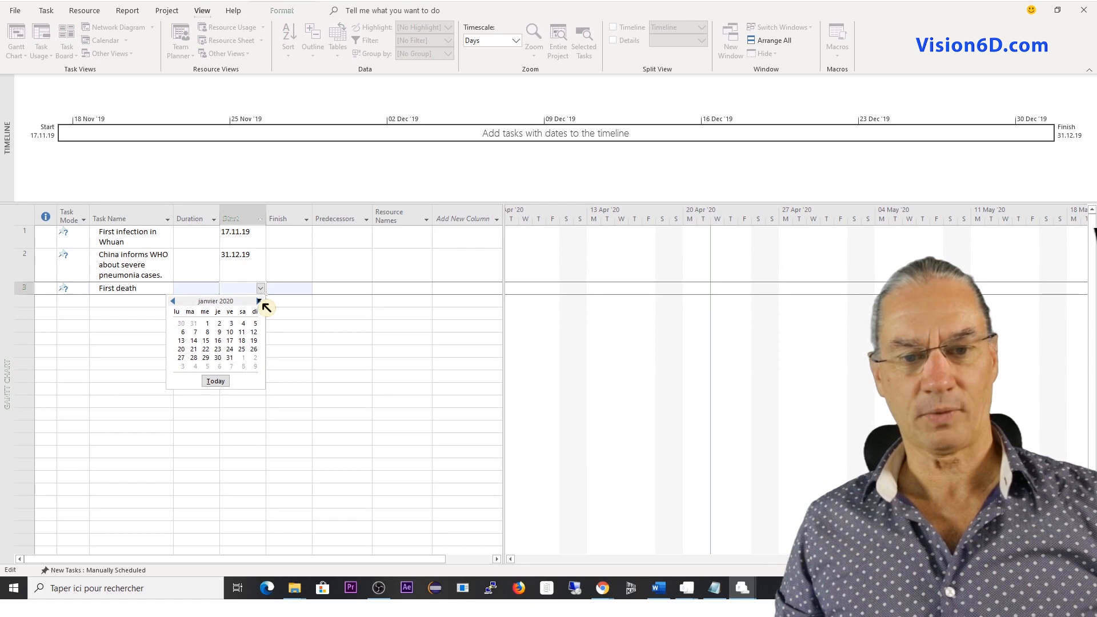
click(241, 332)
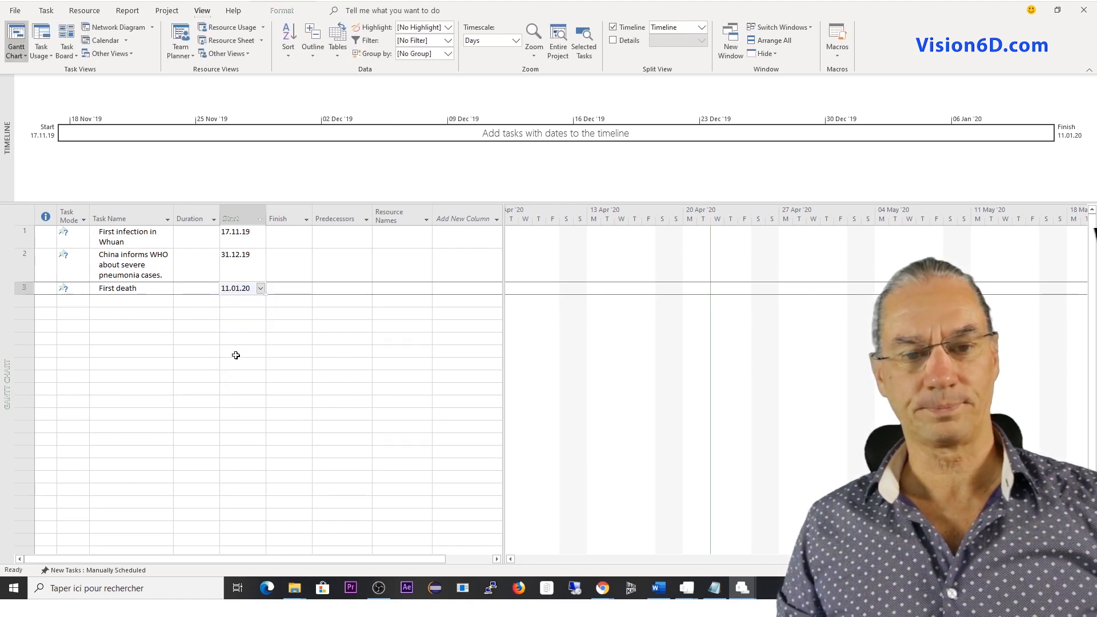
Switch to the Excel workbook, view the web article linked to the "First death" entry and close the browser.
key(alt+Tab)
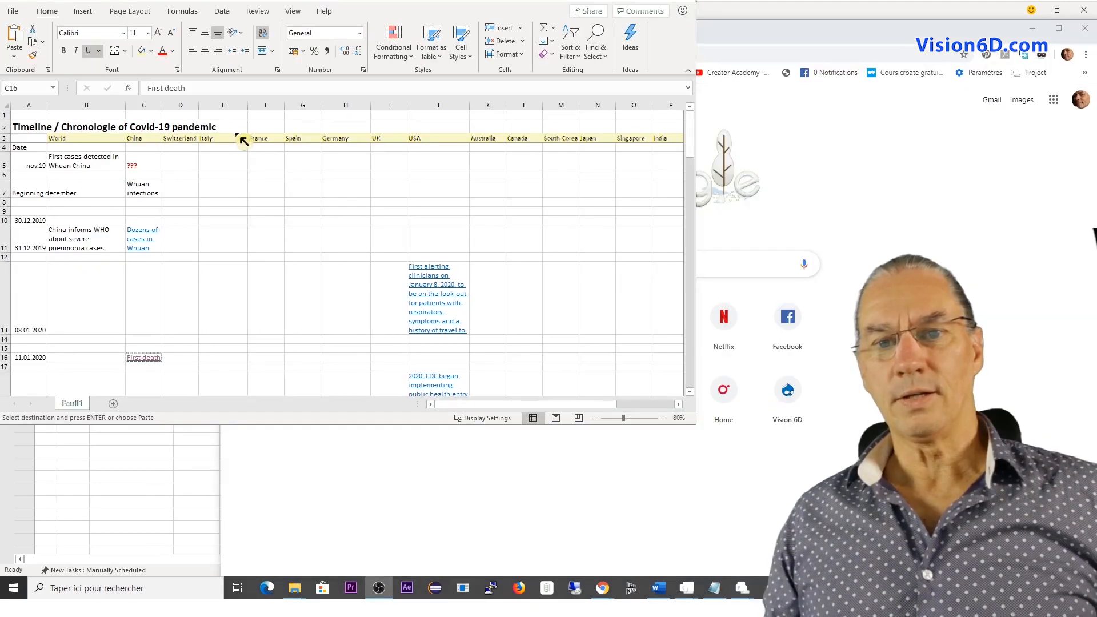
click(141, 358)
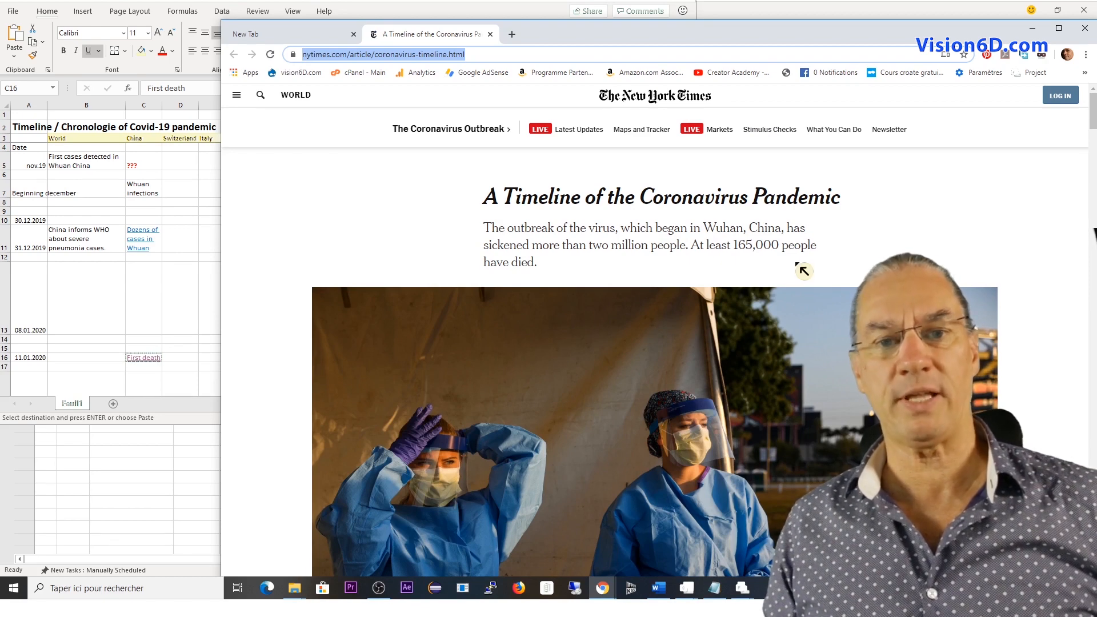
click(1086, 30)
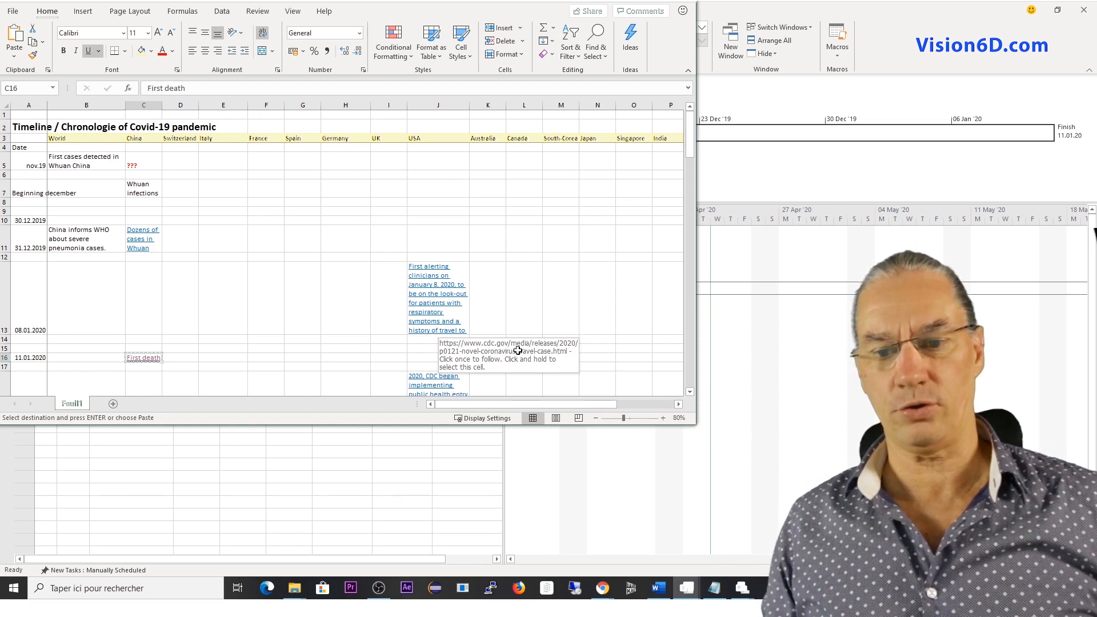
Copy the entry "WHO declared a global health emergency" from the World column, dated 30.01.2020, in the Excel chronology.
scroll(557, 266, down, 2)
scroll(557, 266, down, 1)
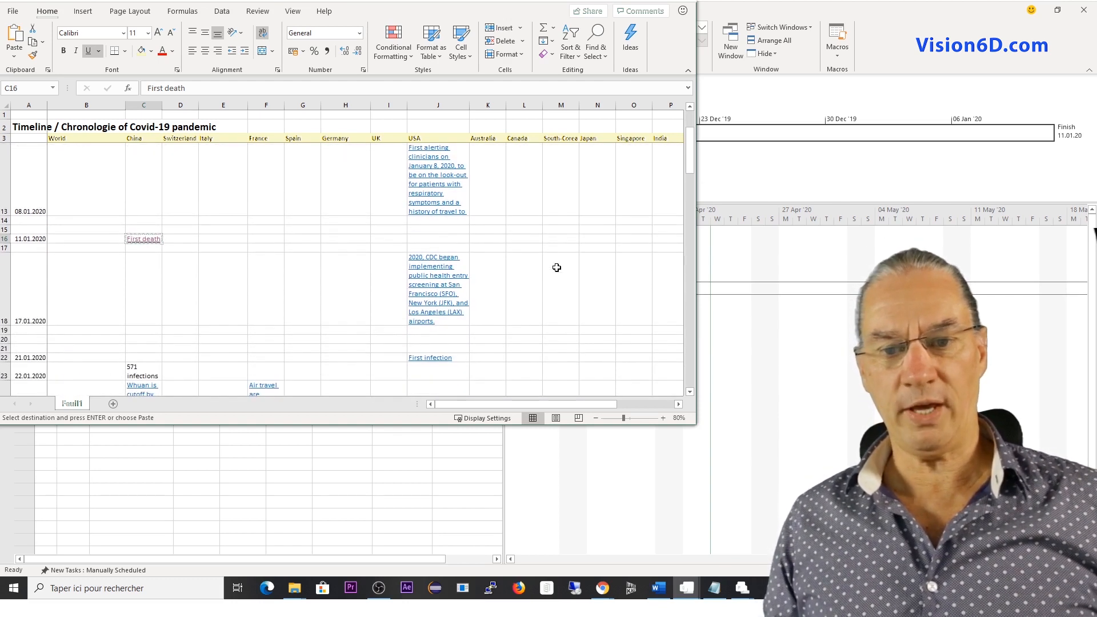
scroll(557, 267, down, 2)
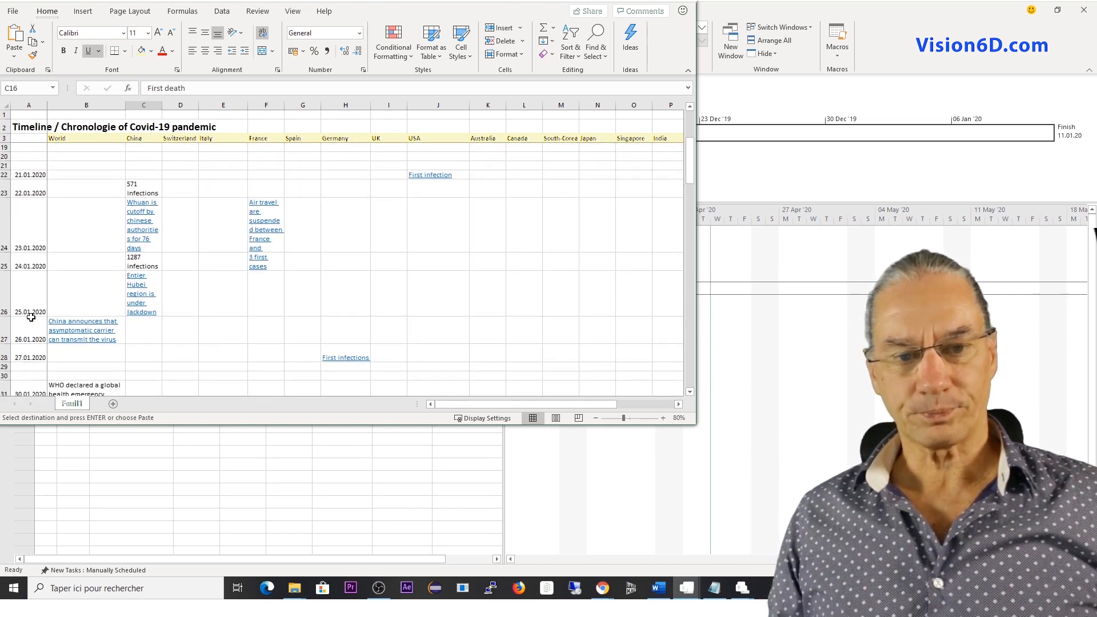
click(138, 333)
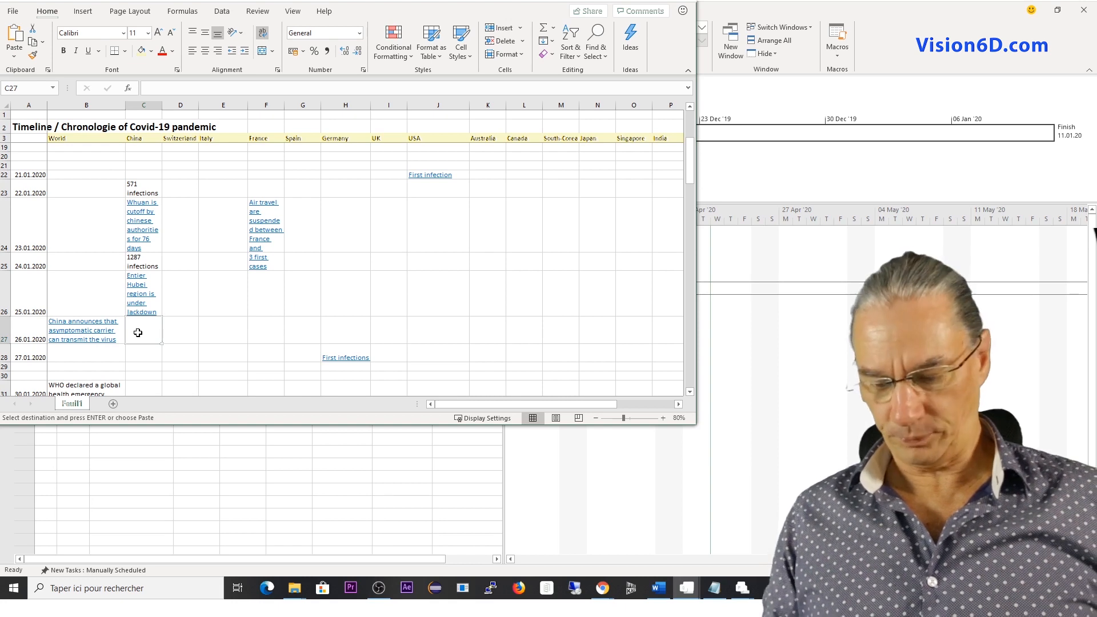
scroll(138, 332, down, 2)
click(103, 285)
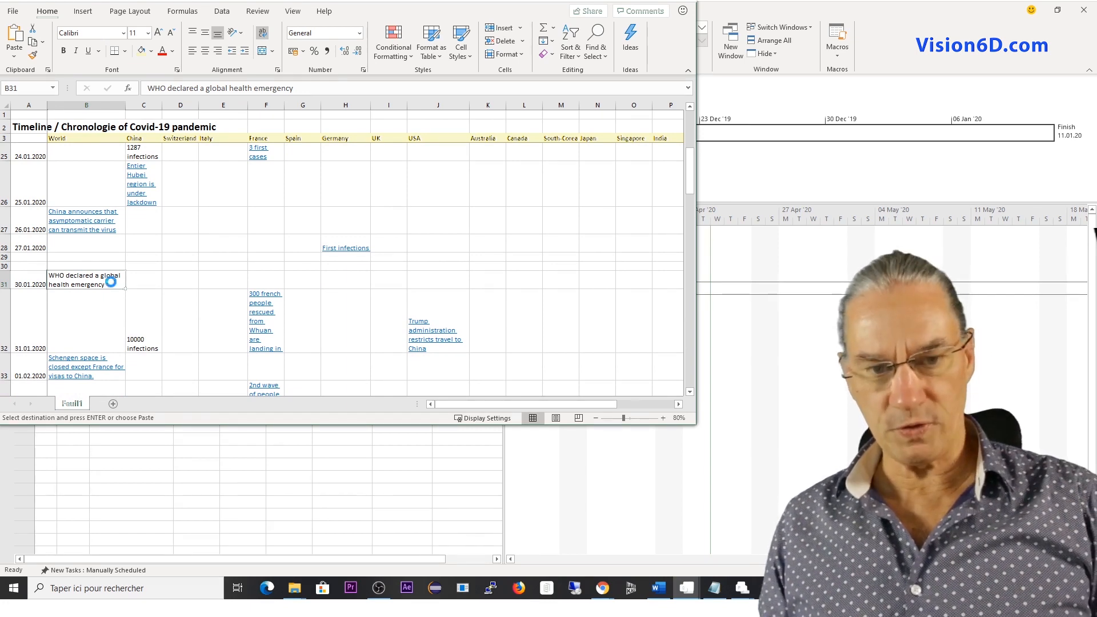
key(ctrl+c)
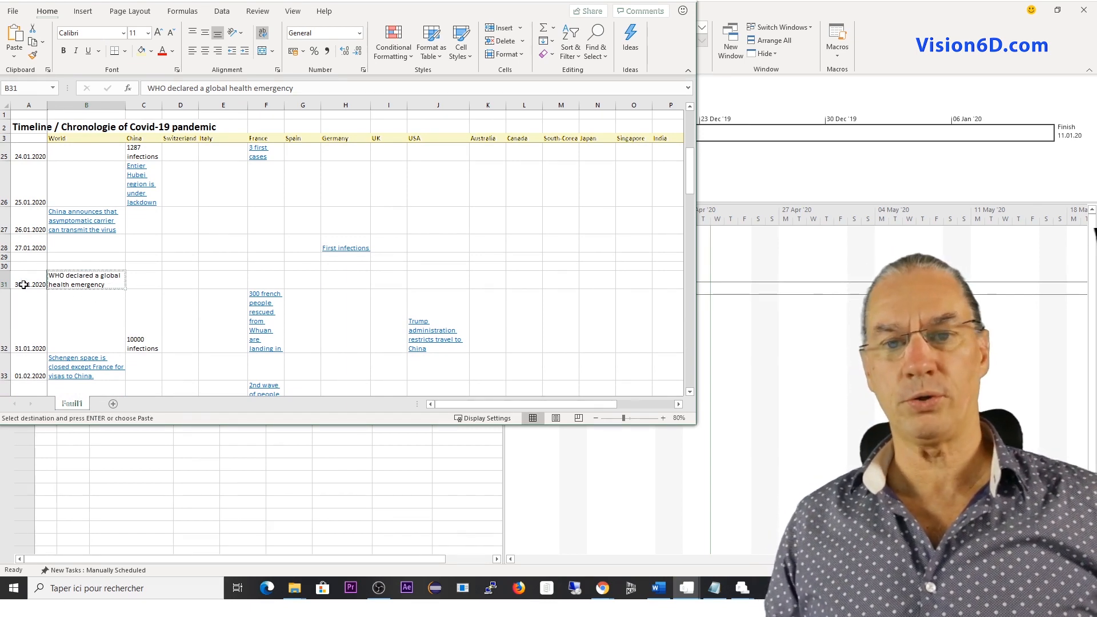
Paste the copied WHO emergency entry as the fourth task name in Project and set its start date to 30.01.20.
click(946, 34)
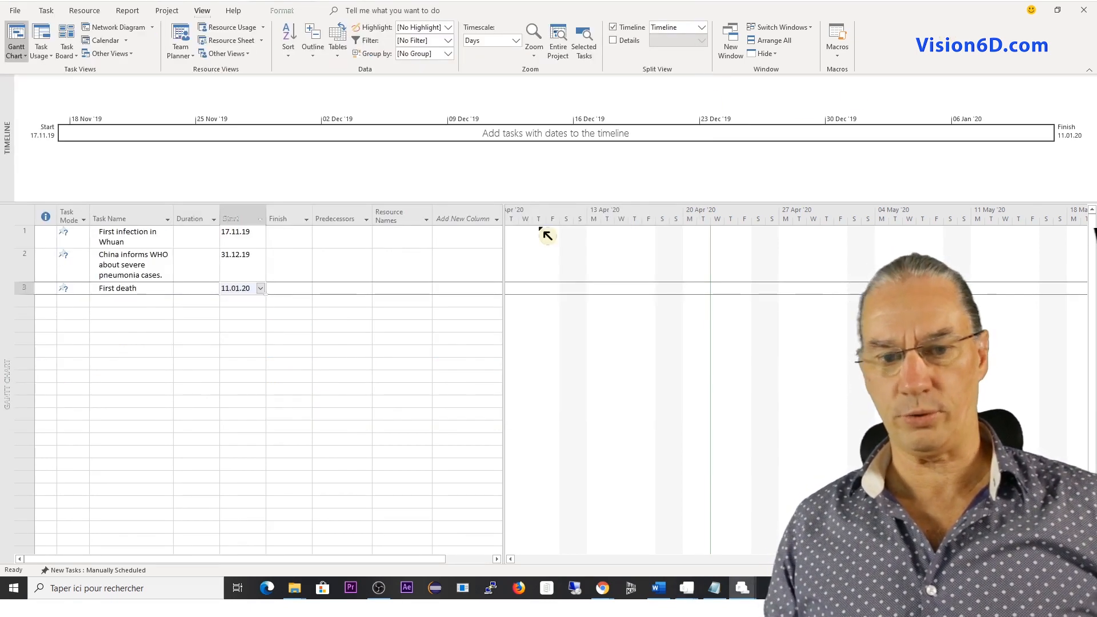
click(108, 304)
key(ctrl+v)
click(256, 318)
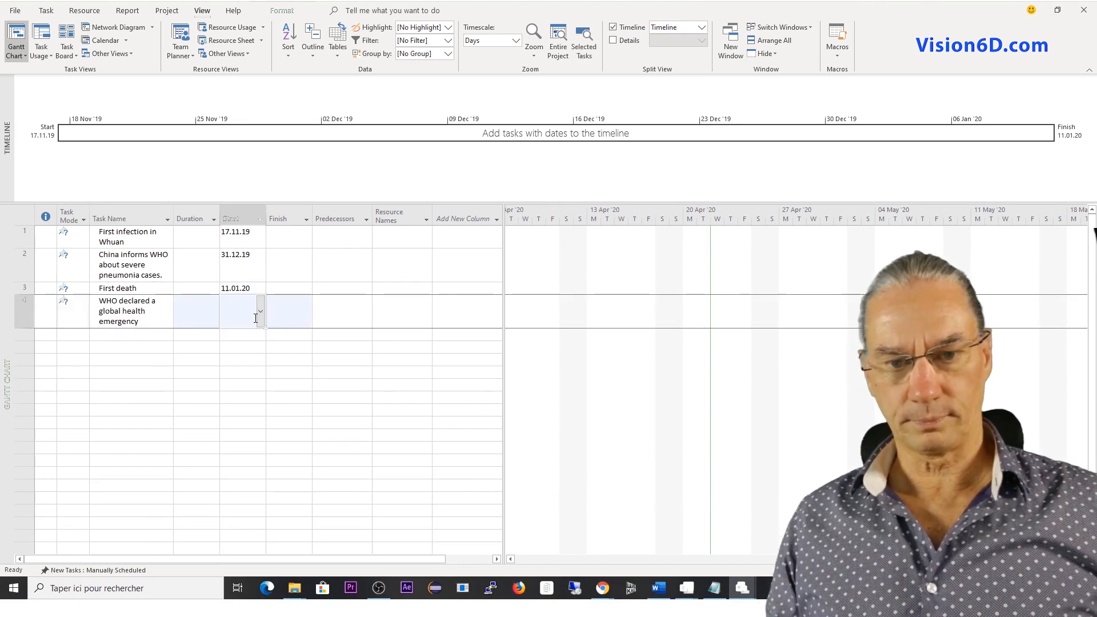
click(261, 315)
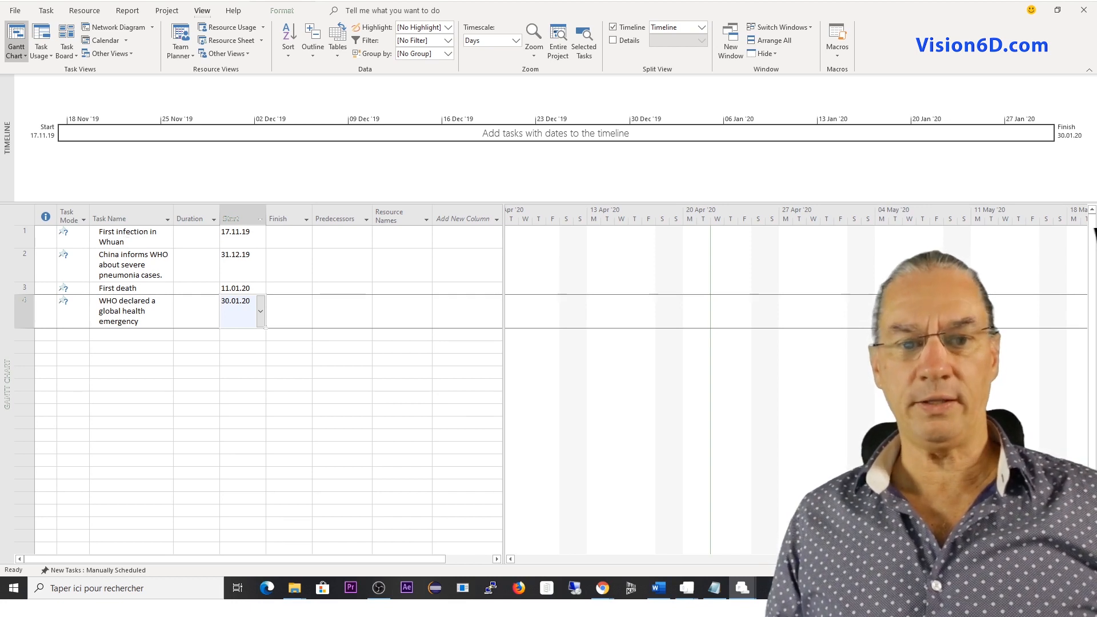
Add the first two tasks, "First infection in Whuan" and "China informs WHO about severe pneumonia cases.", to the timeline.
click(128, 241)
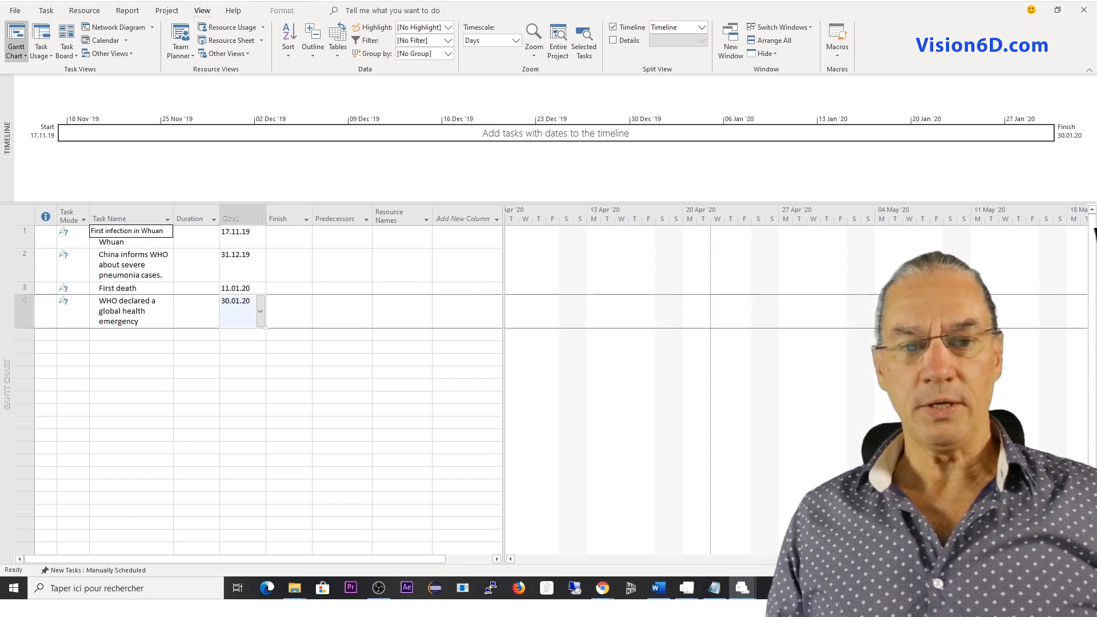
right_click(129, 238)
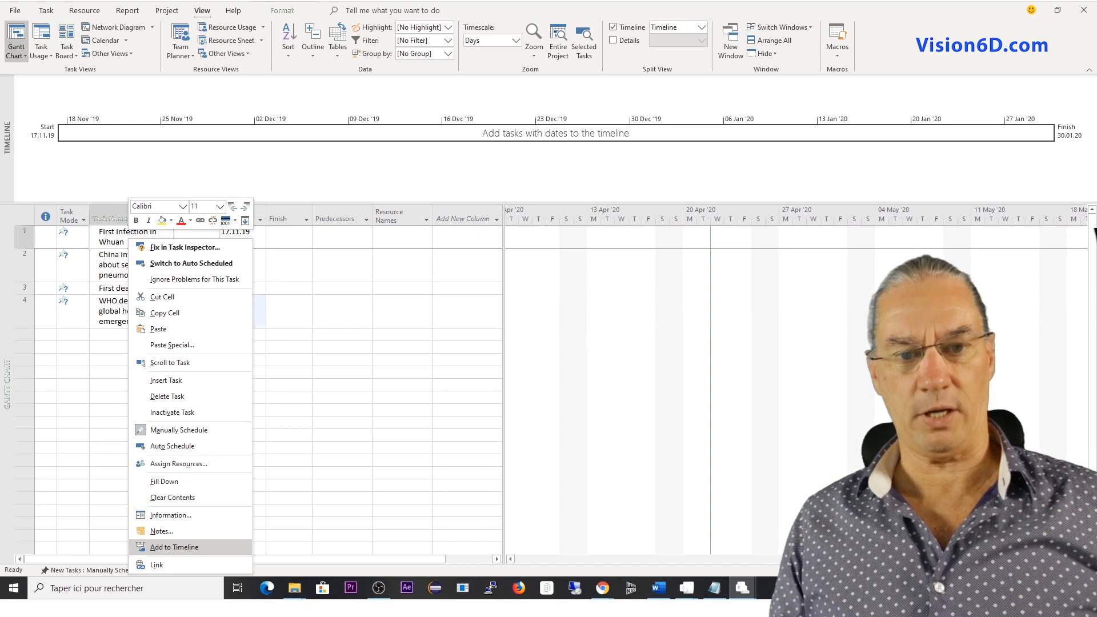
click(201, 548)
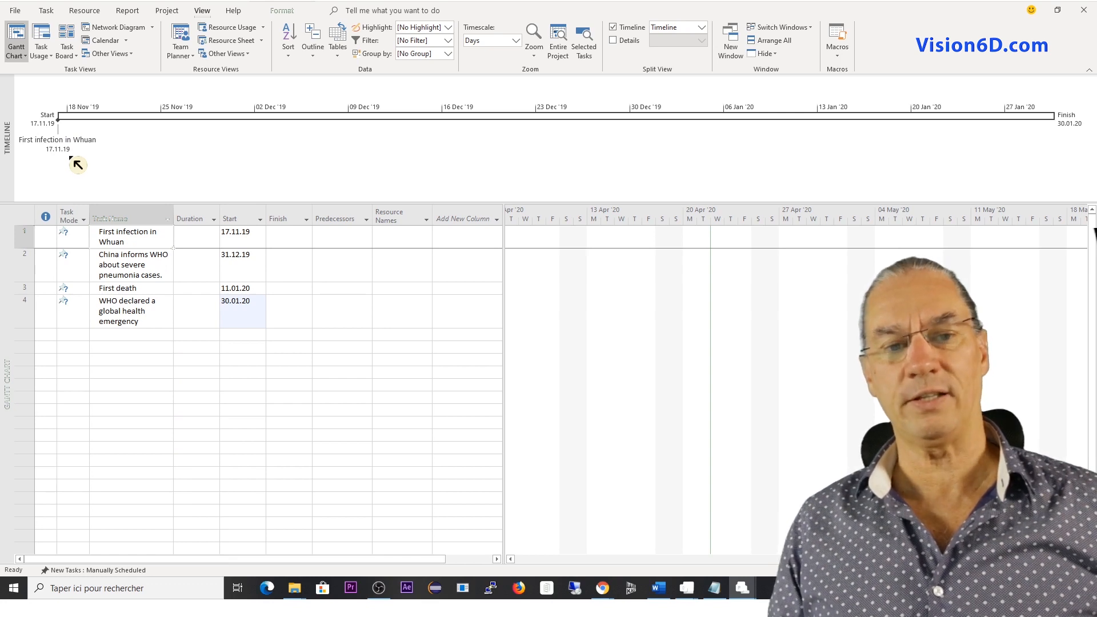
click(114, 265)
right_click(114, 266)
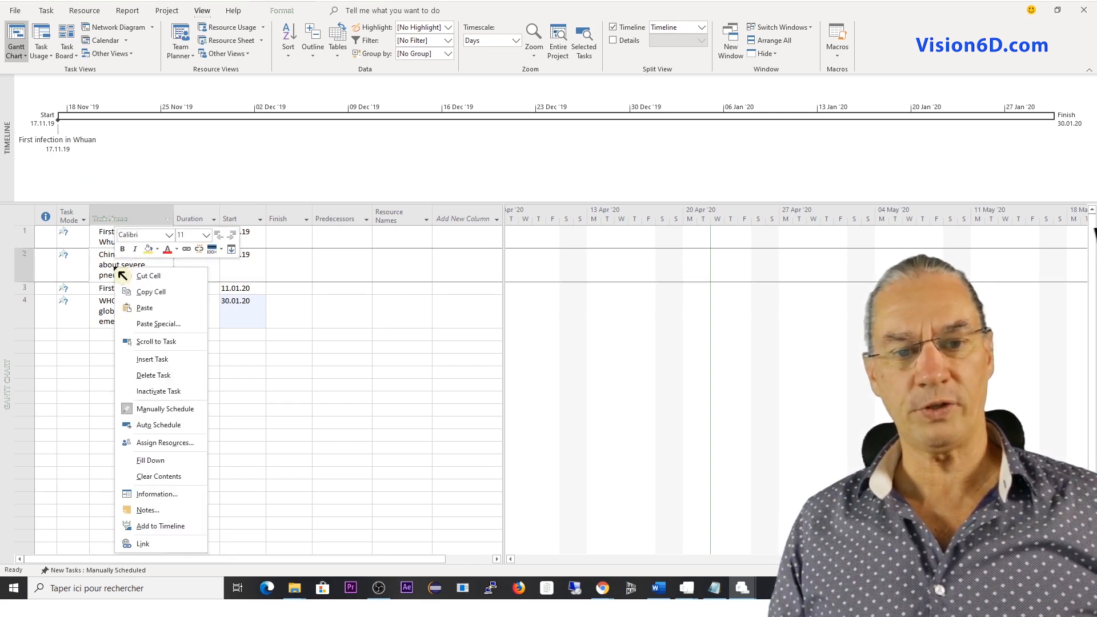
click(161, 525)
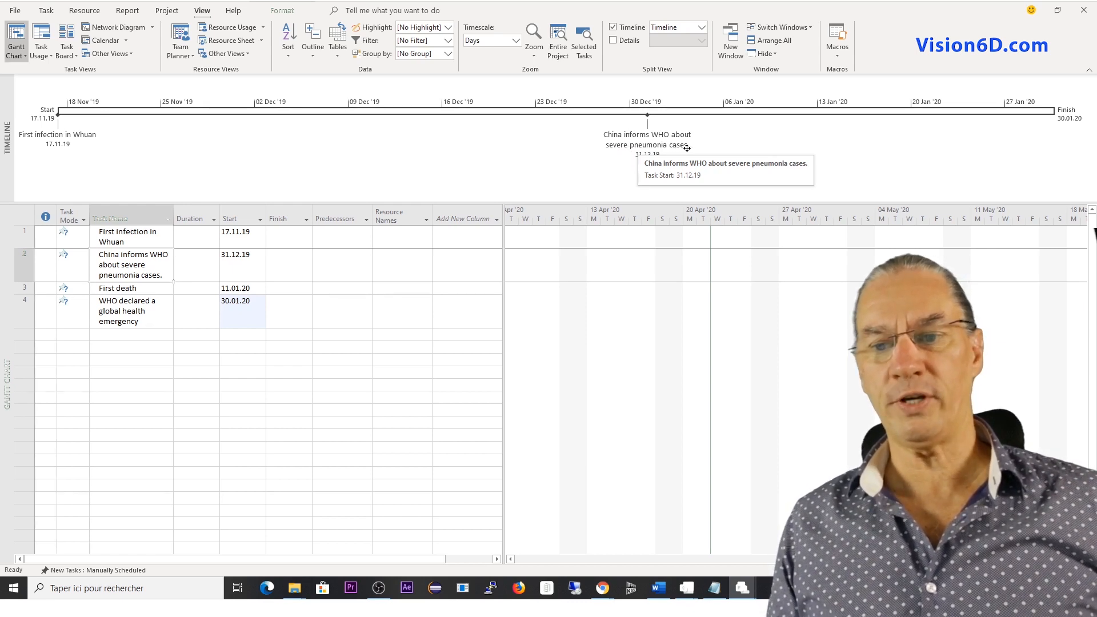
Enable Display on Timeline for the "First death" task in its Task Information.
click(123, 290)
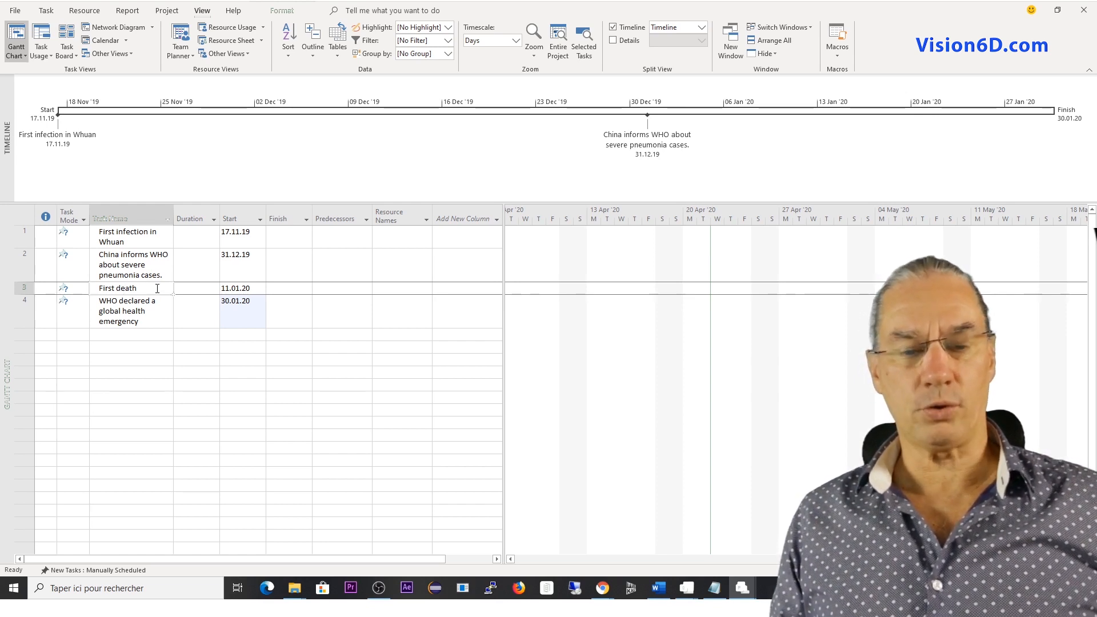
double_click(159, 290)
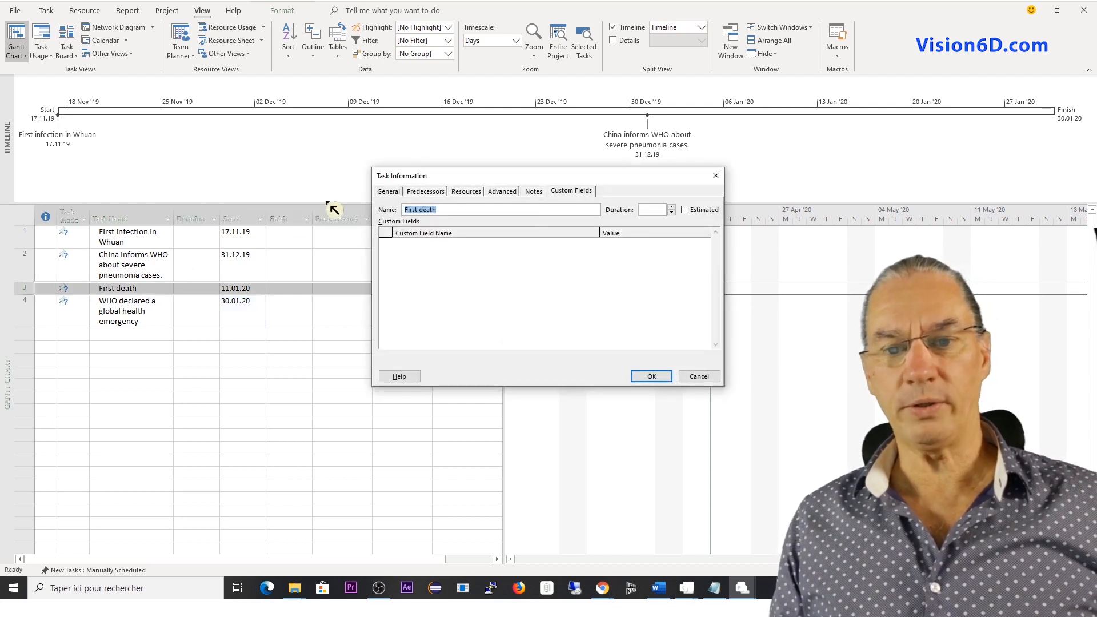
click(384, 195)
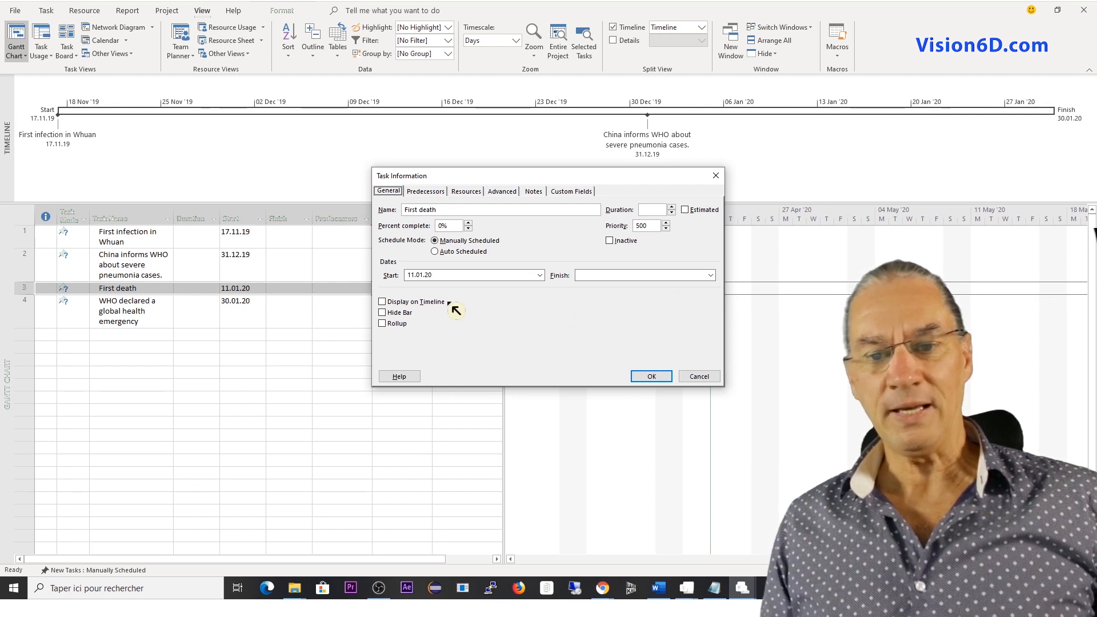
click(386, 303)
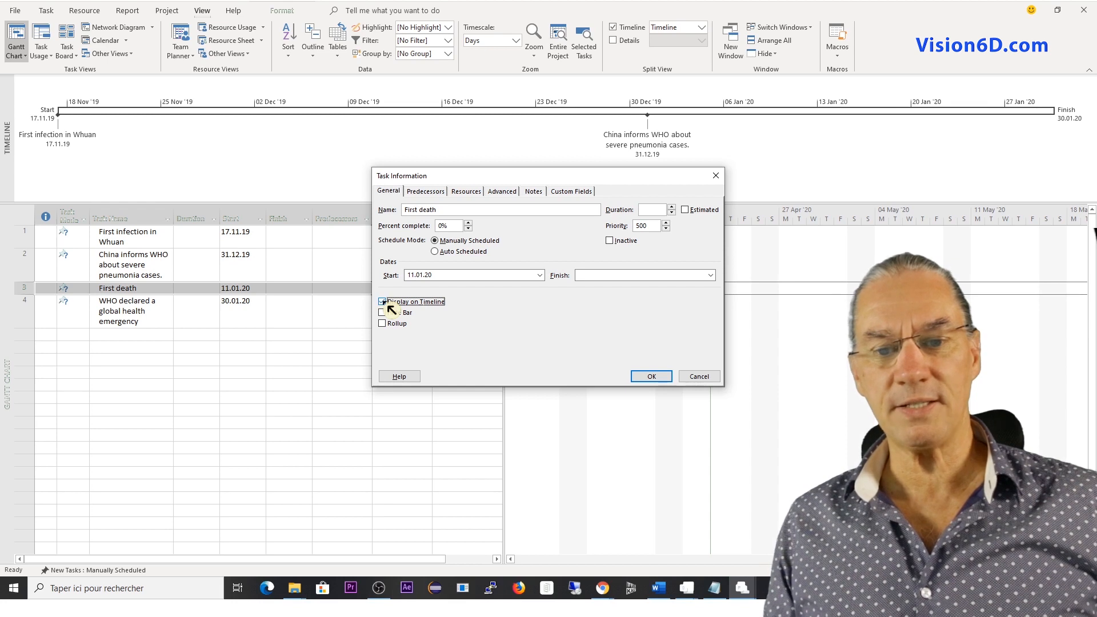
click(652, 381)
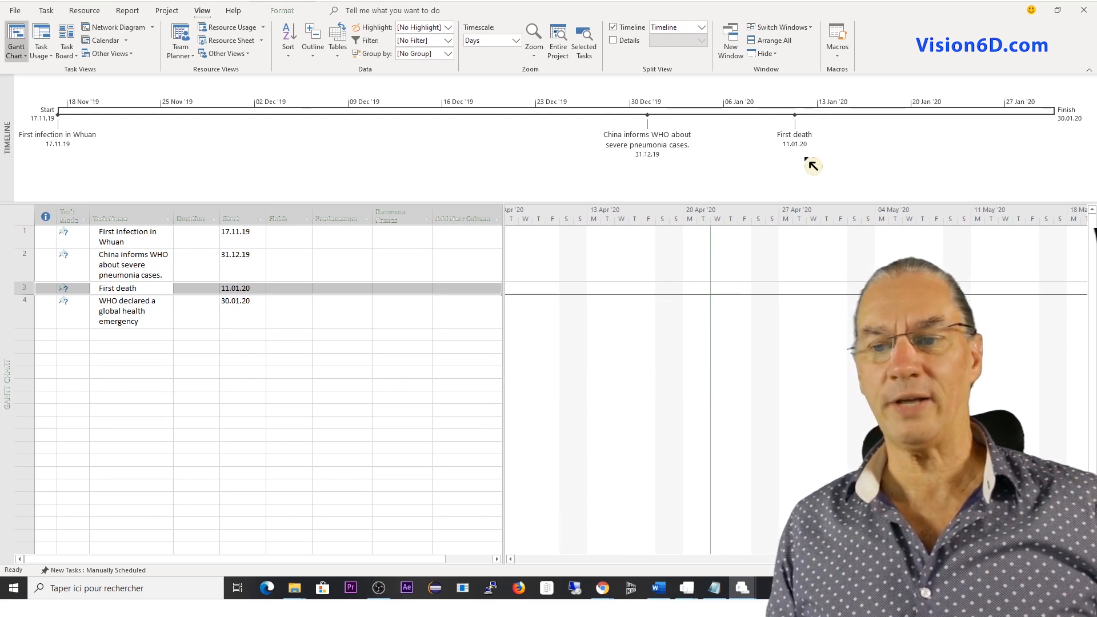
mouse_move(803, 147)
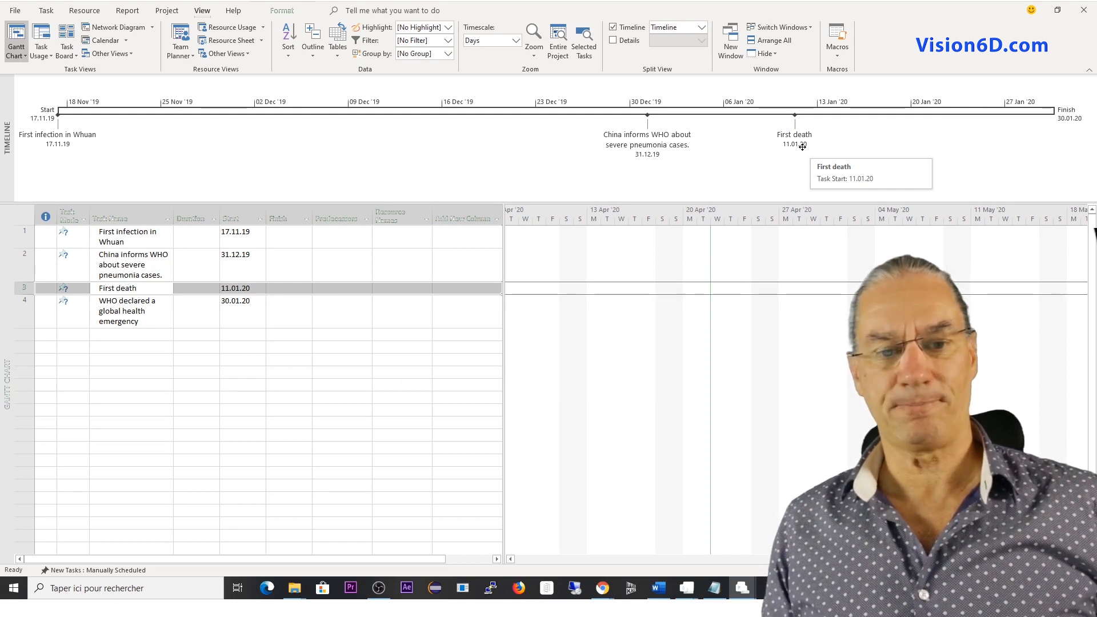
Enable Display on Timeline for the "WHO declared a global health emergency" task in its Task Information.
click(134, 307)
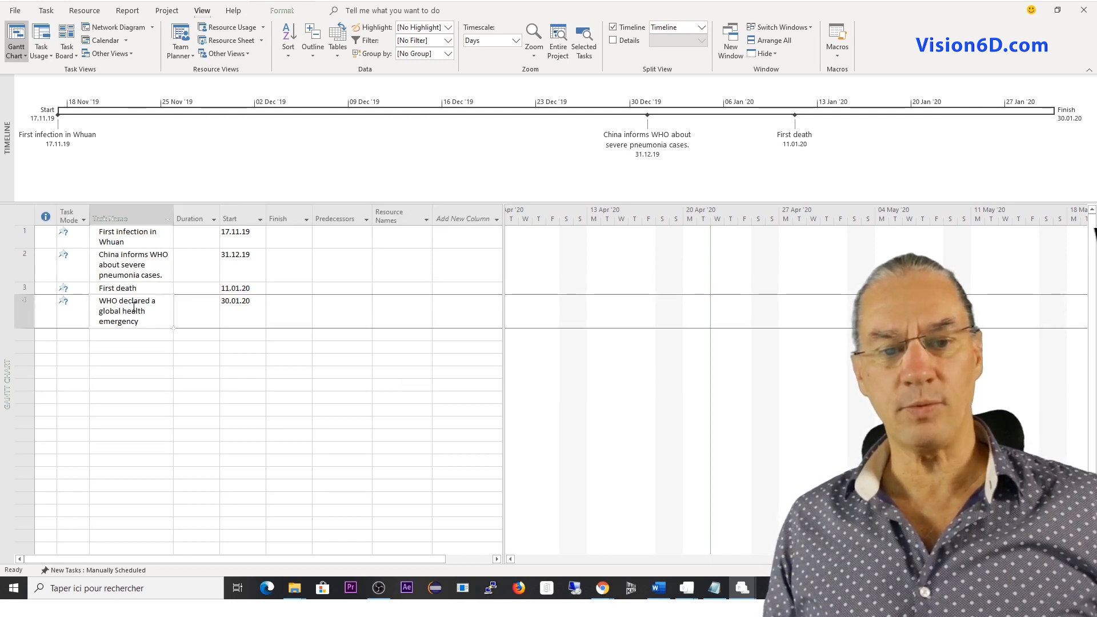
right_click(135, 308)
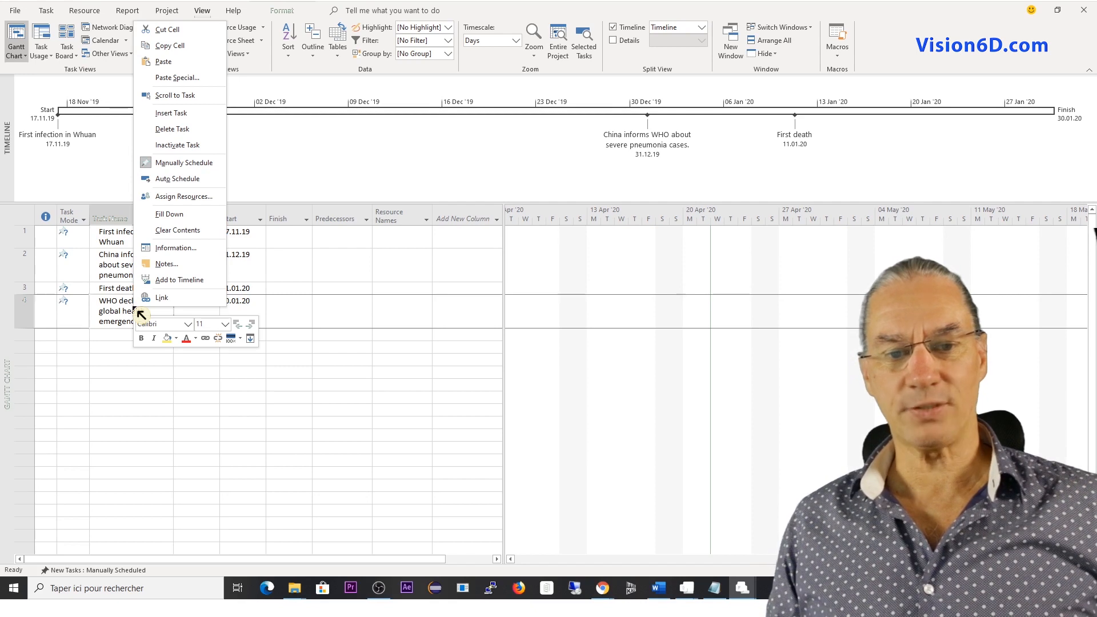
click(178, 250)
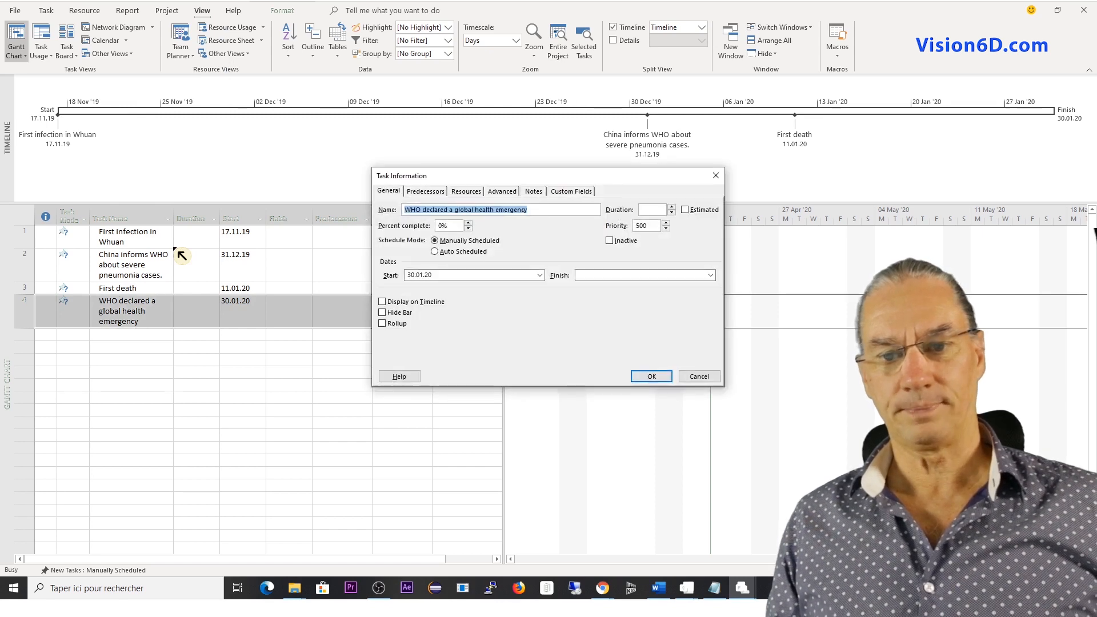
click(383, 301)
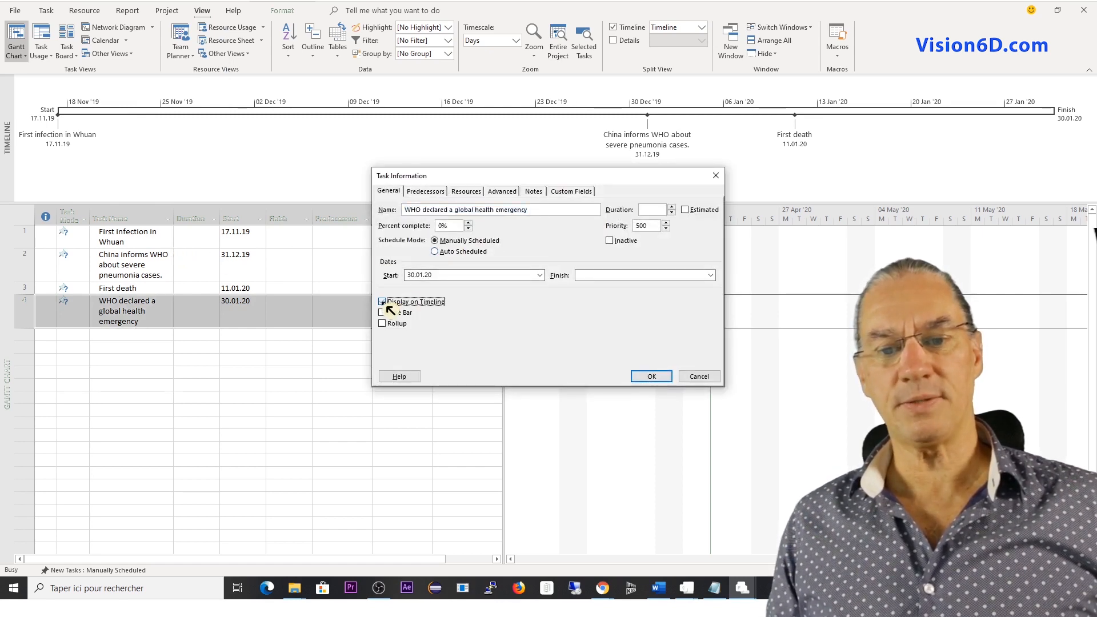
click(651, 379)
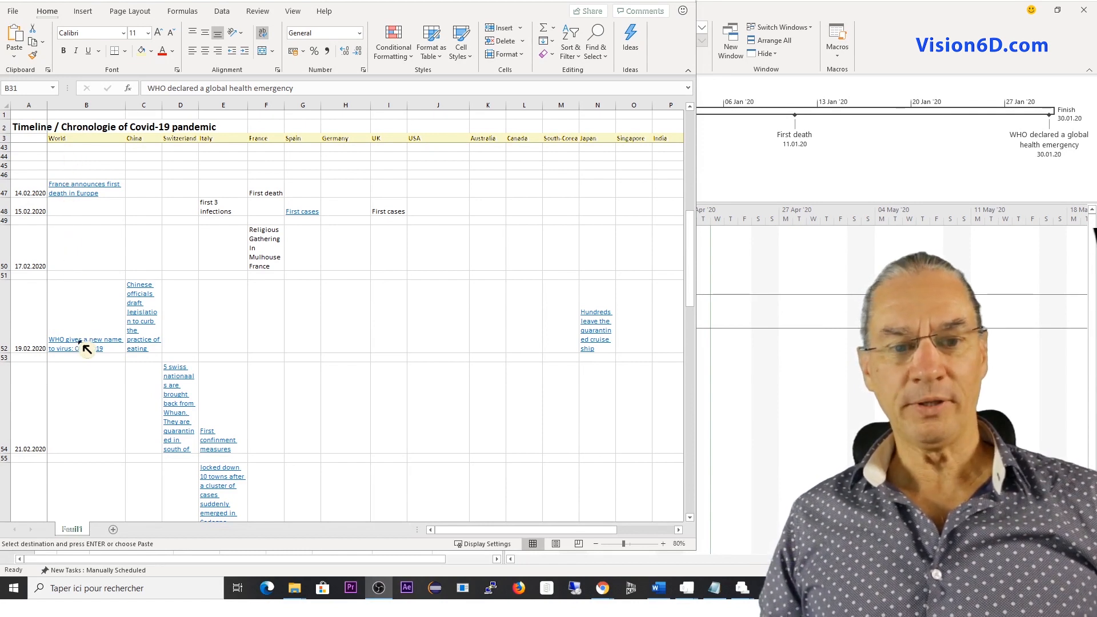
In the Excel chronology, copy the World column entry "WHO gives a new name to virus: COVID-19" dated 19.02.2020.
click(34, 315)
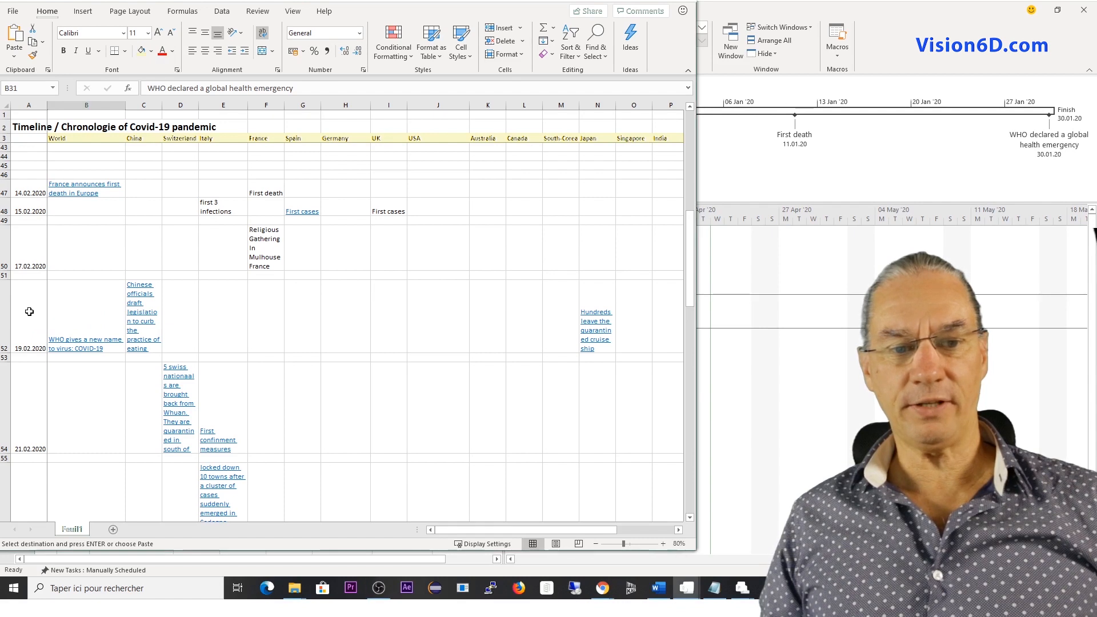
click(29, 311)
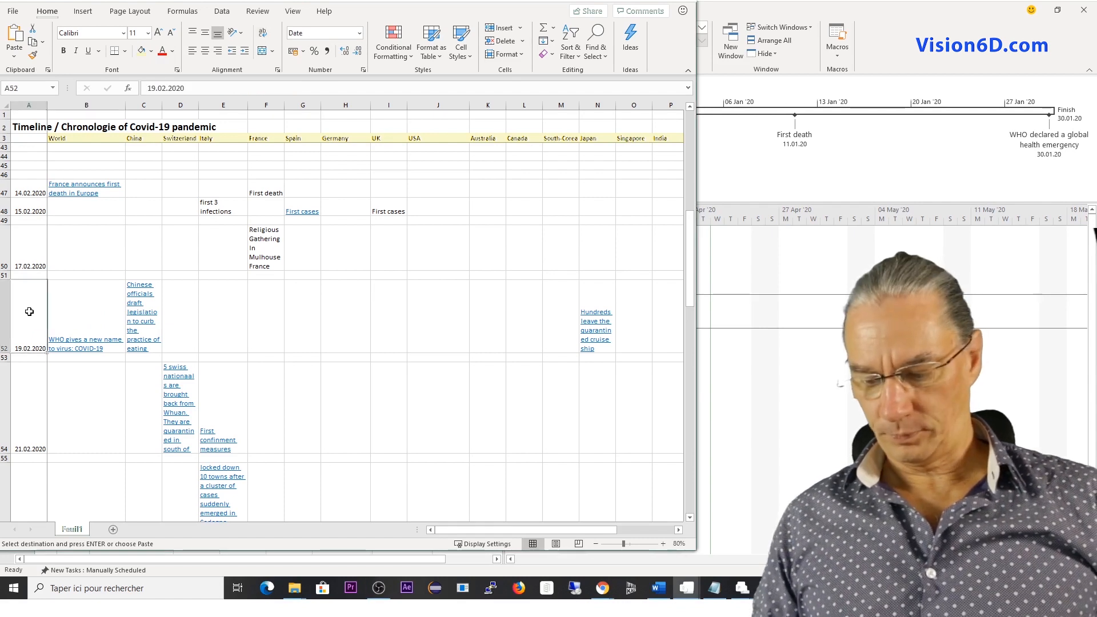
key(Right)
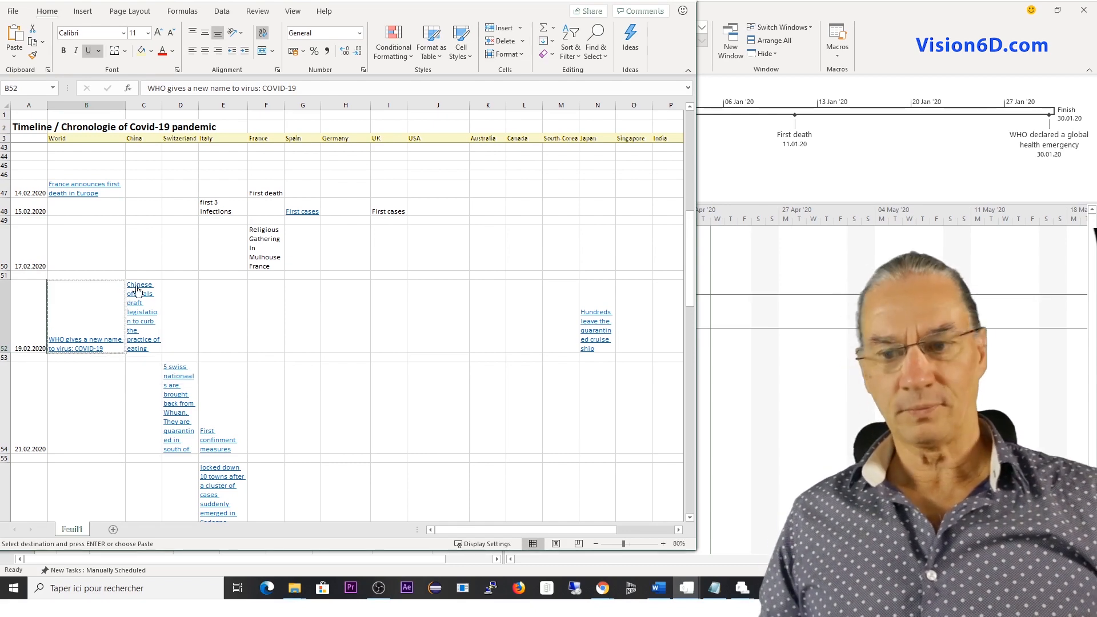
Switch to Project and paste the copied virus-naming entry as Text Data into the fifth task's name.
key(alt+Tab)
click(130, 337)
right_click(130, 337)
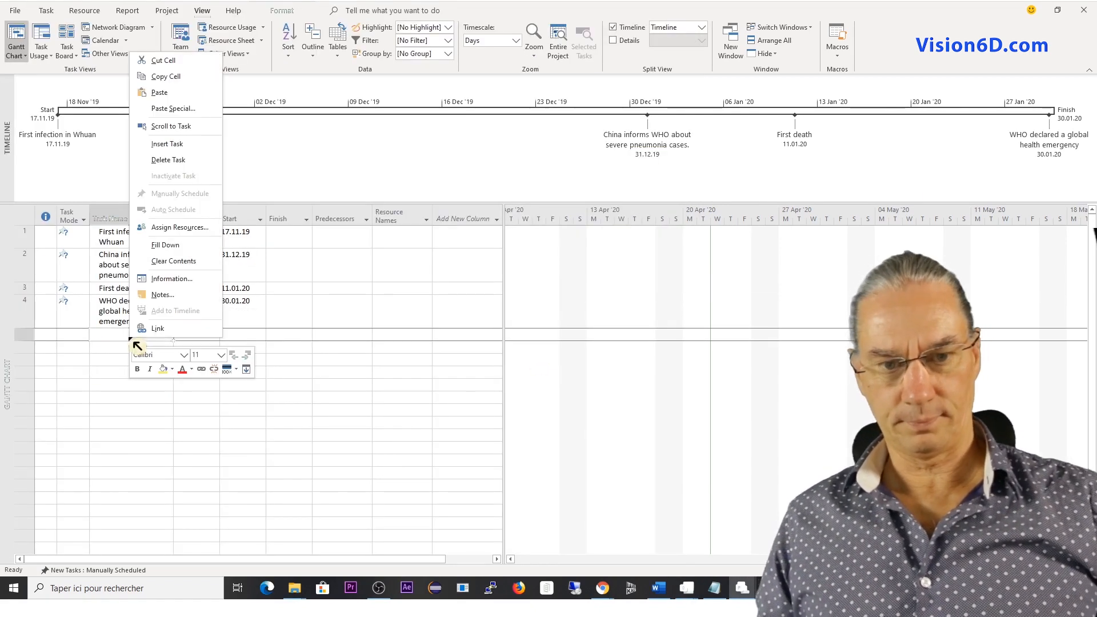
click(172, 110)
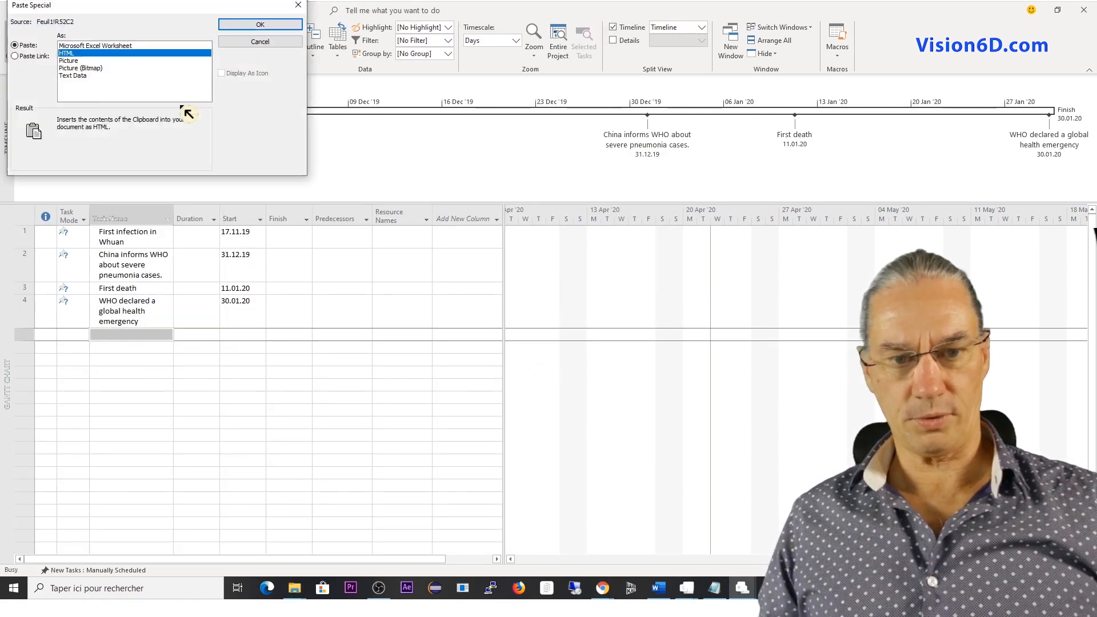
click(87, 76)
click(246, 27)
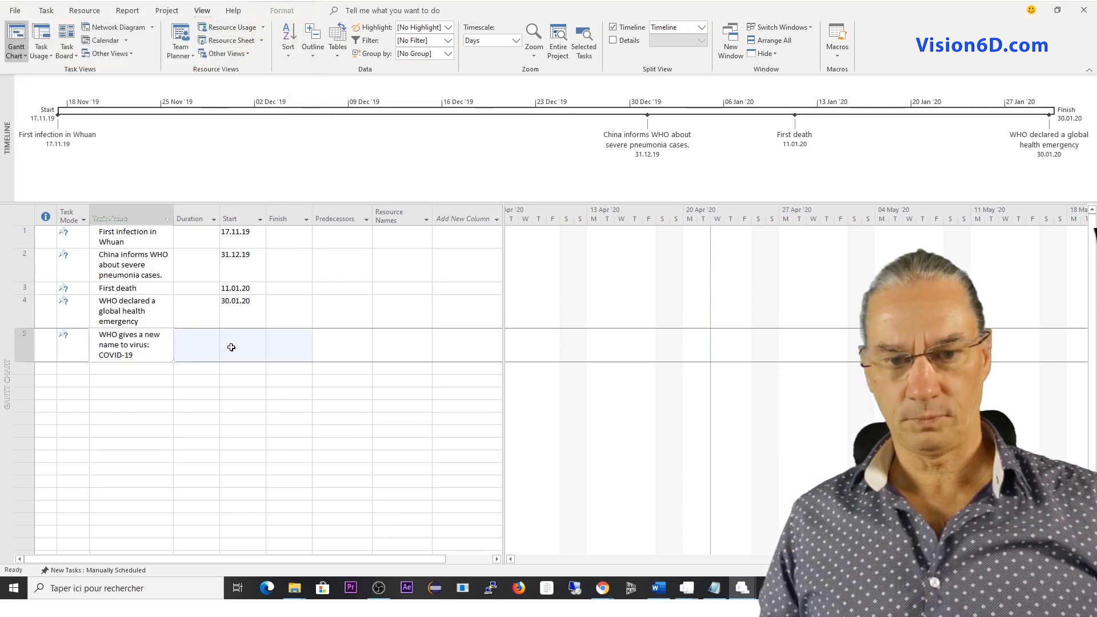
Set the start date of "WHO gives a new name to virus: COVID-19" to 19.02.20 and add the task to the timeline.
click(230, 346)
click(261, 353)
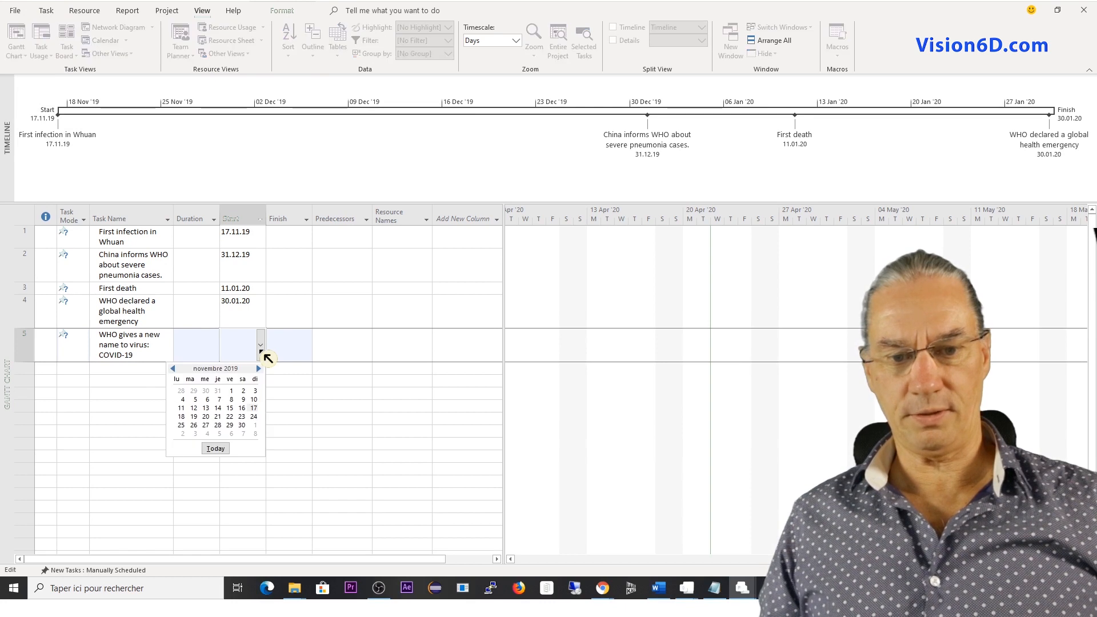
click(257, 369)
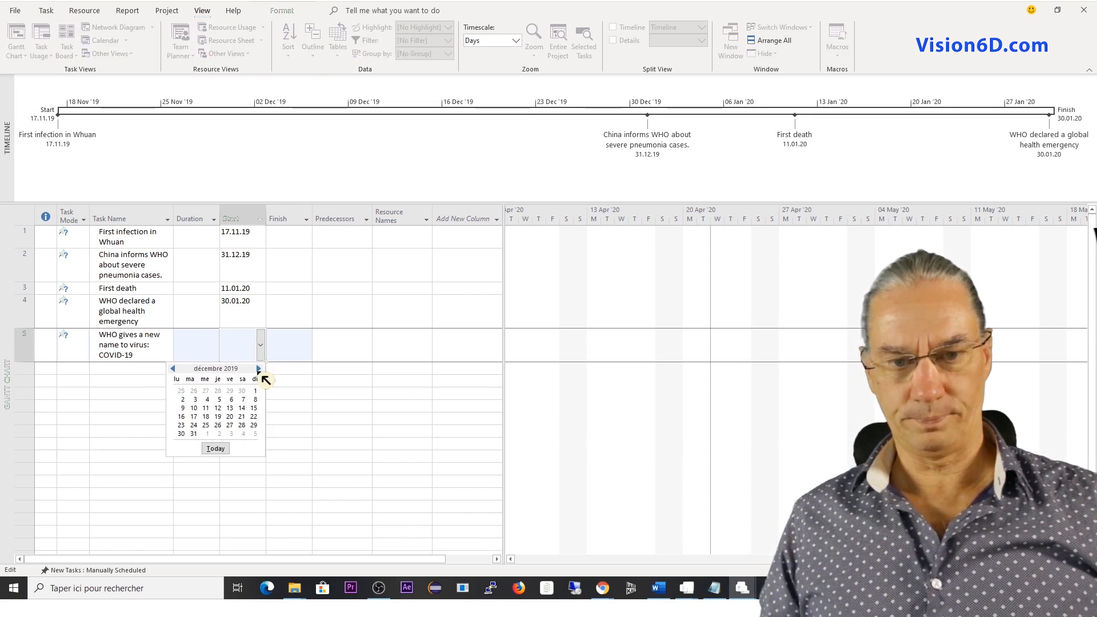
click(257, 369)
click(257, 369)
click(207, 417)
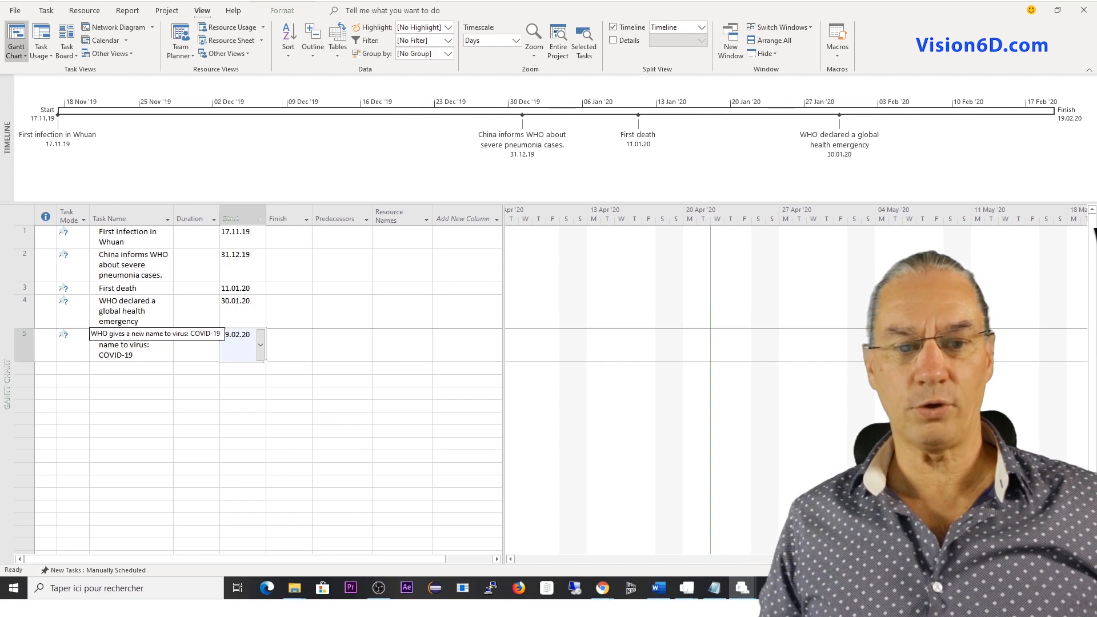
right_click(141, 360)
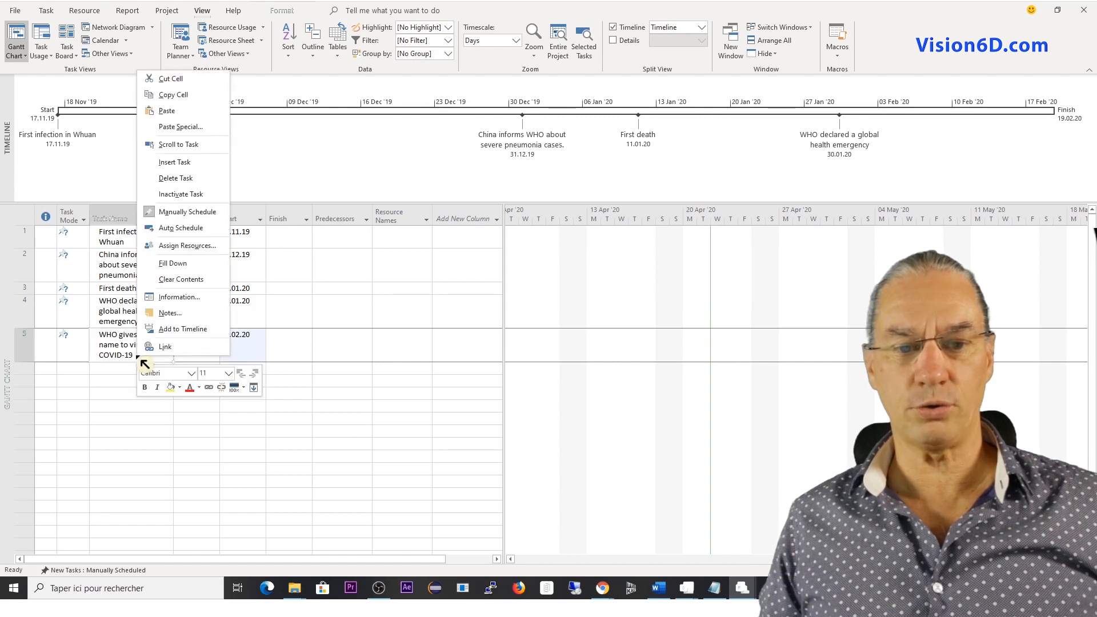
click(179, 330)
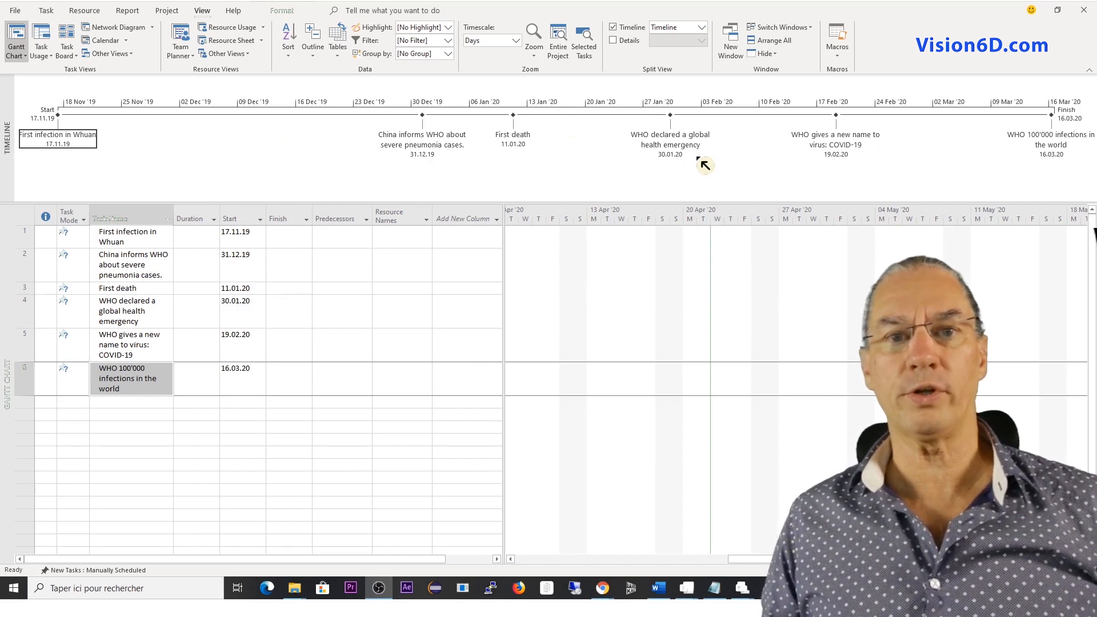
Format the timeline label "China informs WHO about severe pneumonia cases." in bold red text.
click(429, 148)
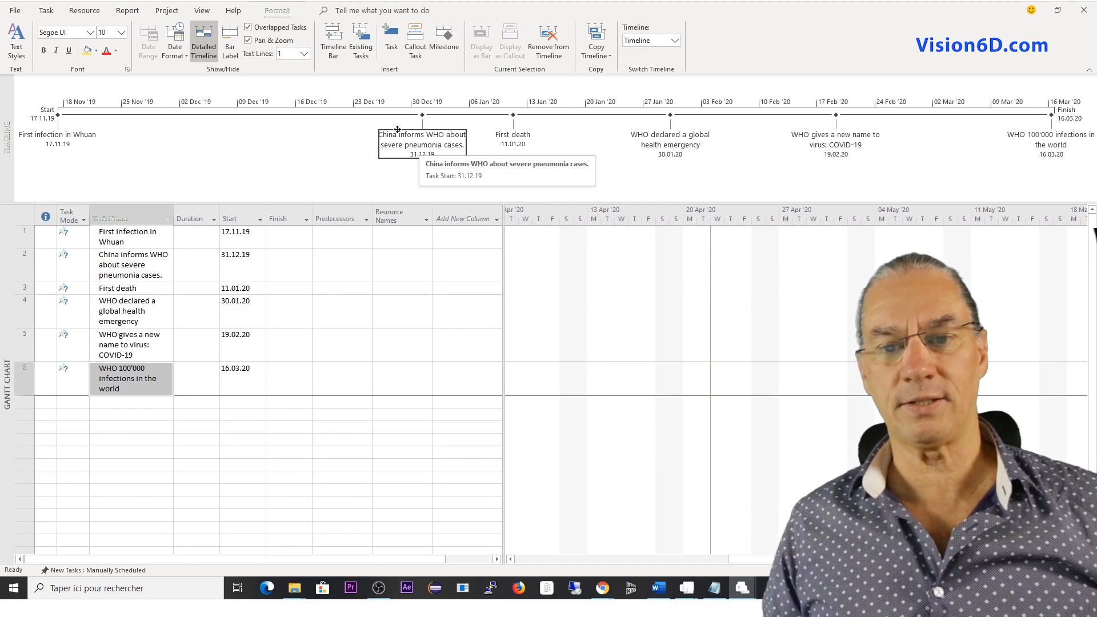
right_click(420, 138)
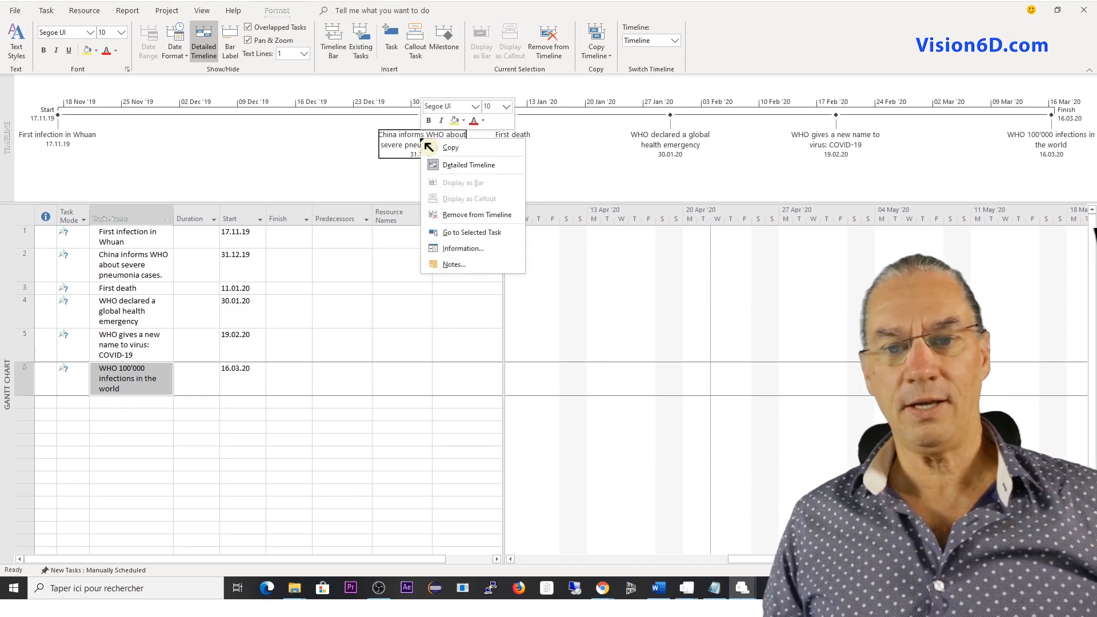
click(475, 125)
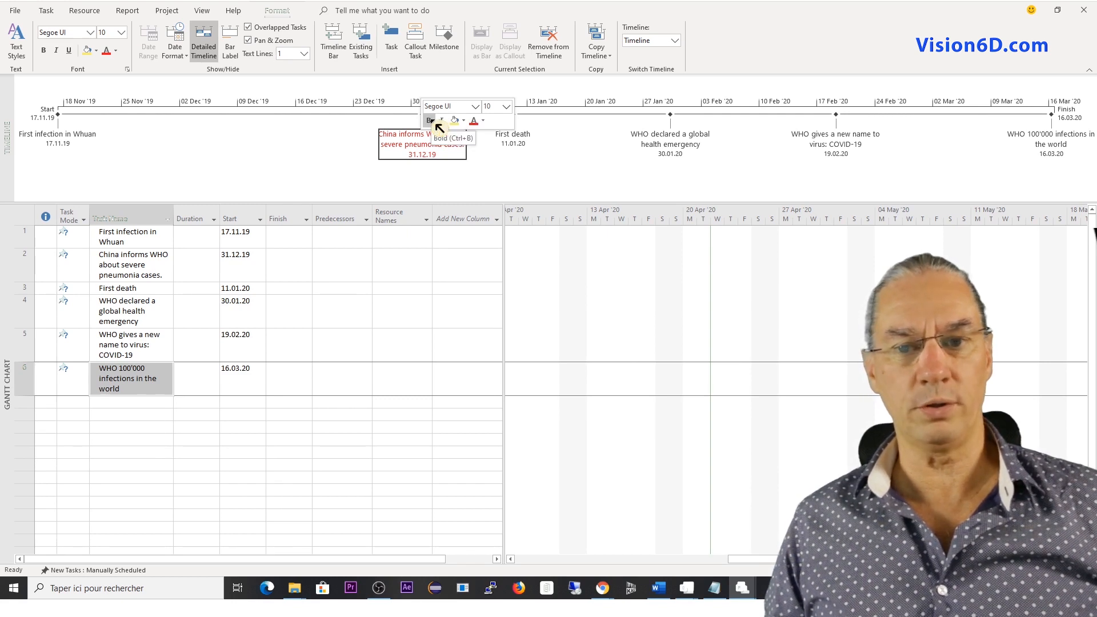
click(434, 121)
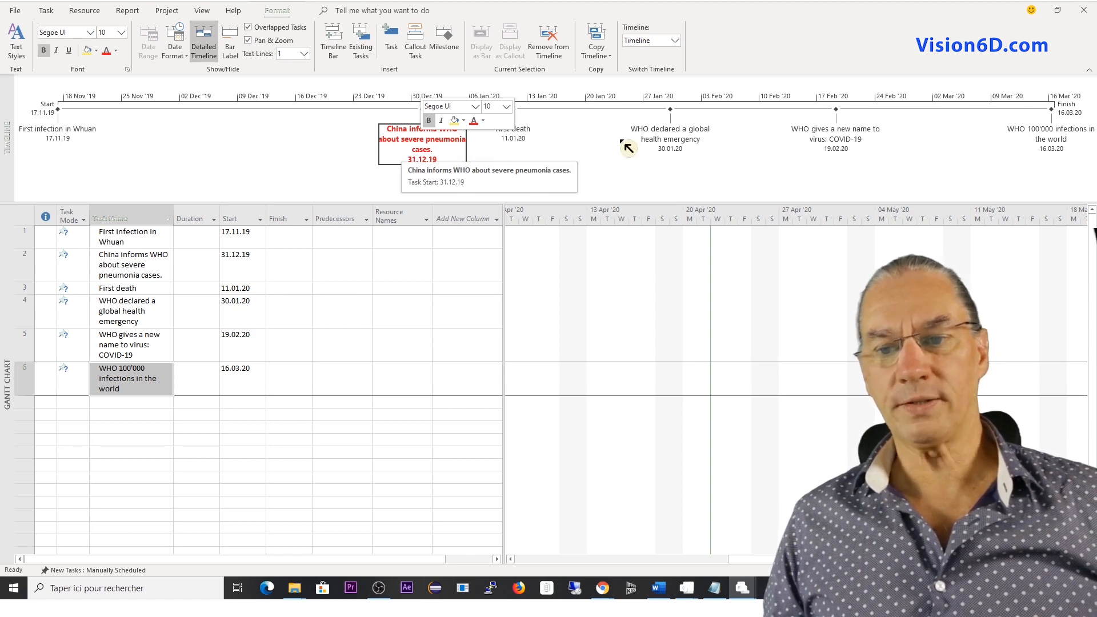
Format the timeline label "WHO declared a global health emergency" in bold red text.
click(652, 139)
right_click(670, 142)
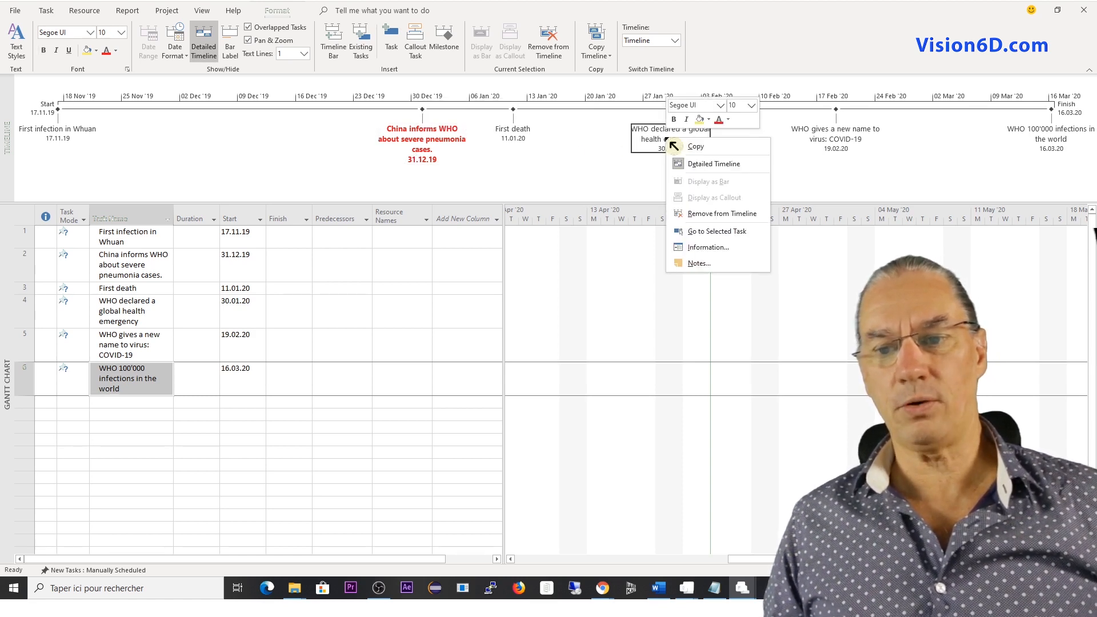
click(719, 119)
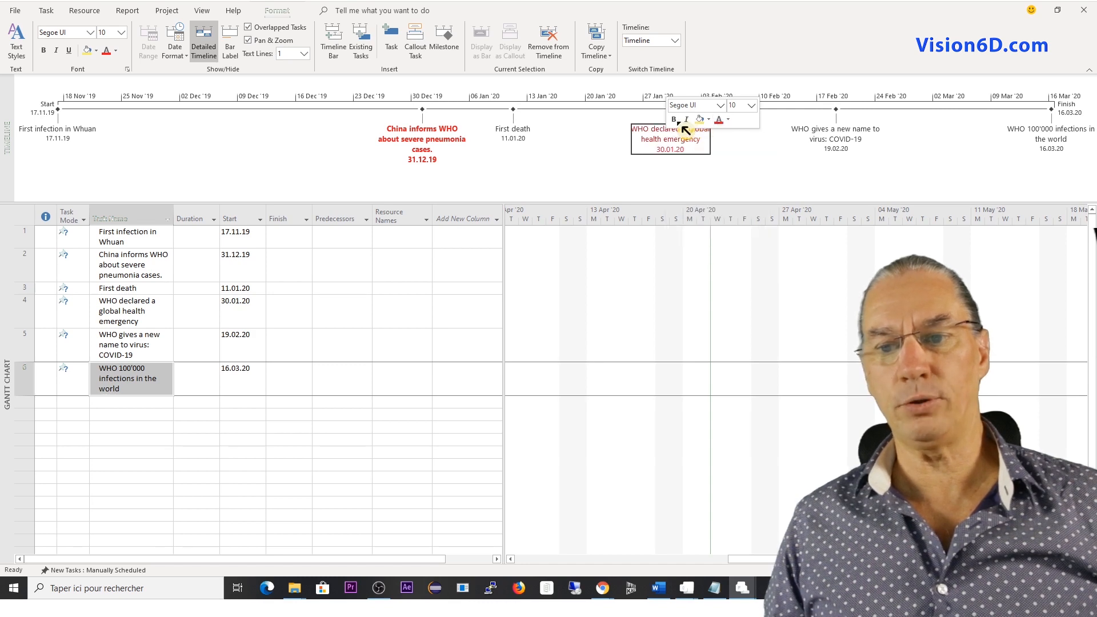
click(675, 120)
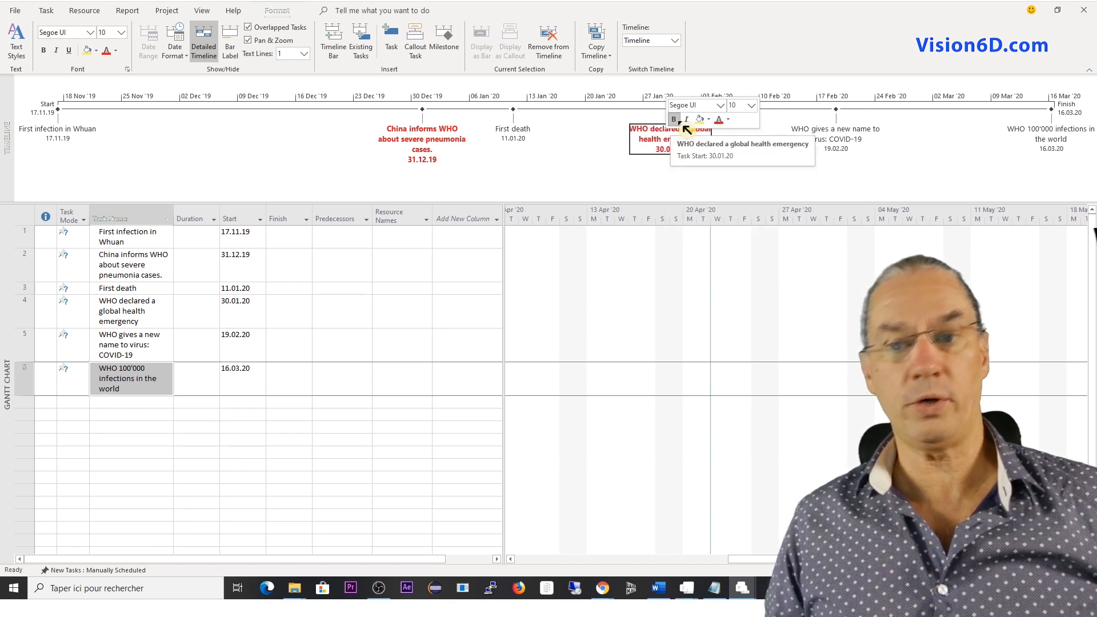
Format the timeline label "WHO gives a new name to virus: COVID-19" in bold red text.
click(841, 141)
right_click(842, 141)
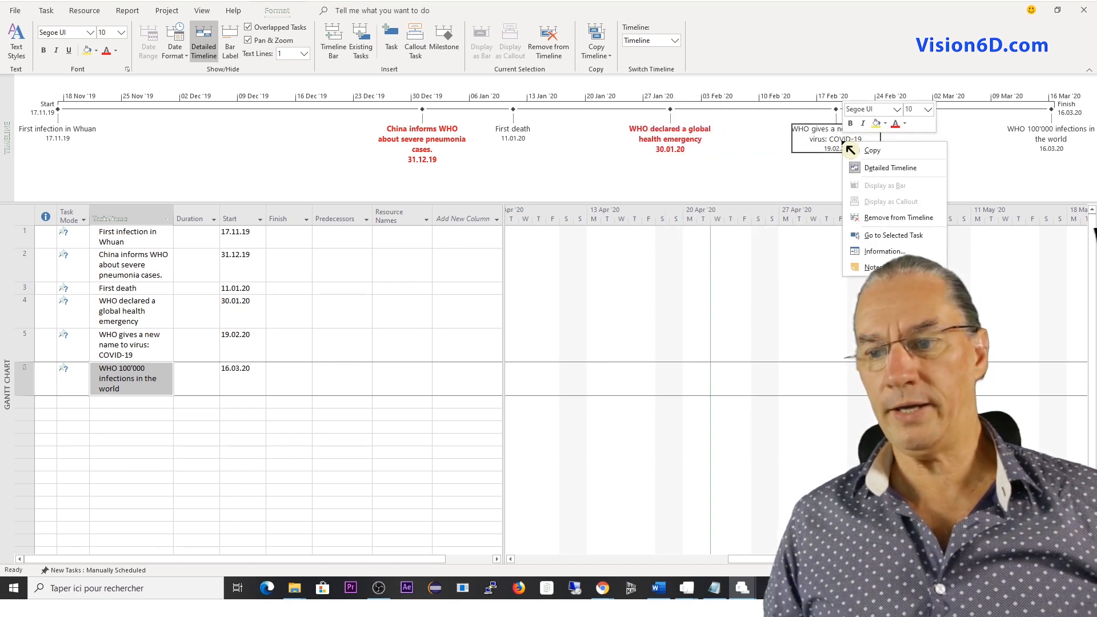
click(895, 124)
click(850, 124)
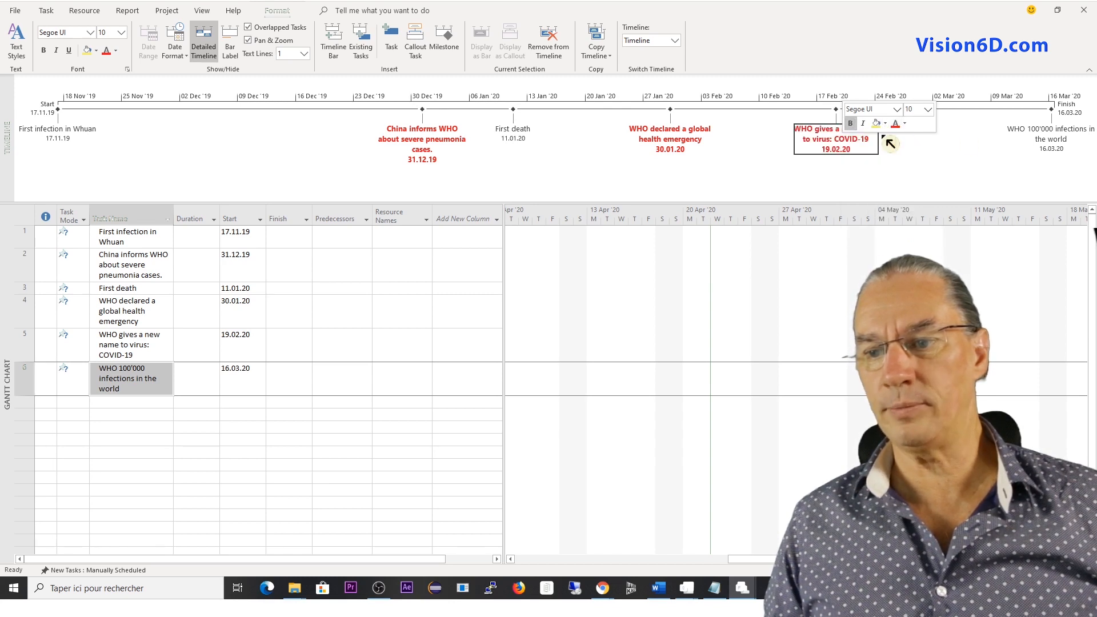
Format the timeline label "WHO 100'000 infections in the world" in bold red text.
click(1064, 140)
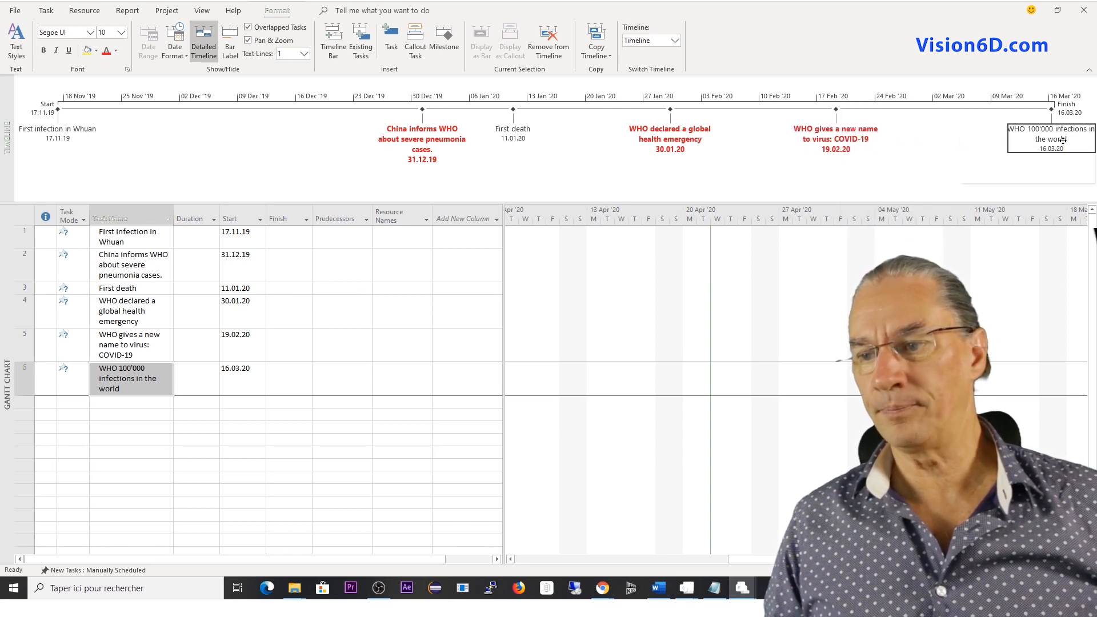
right_click(1063, 141)
click(1021, 123)
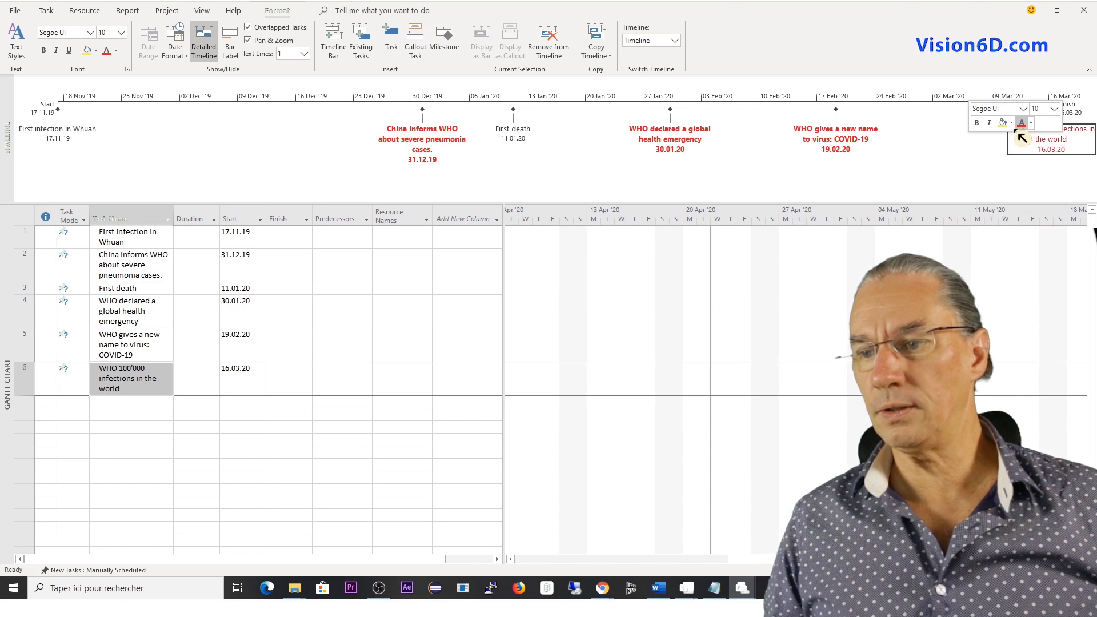
click(976, 123)
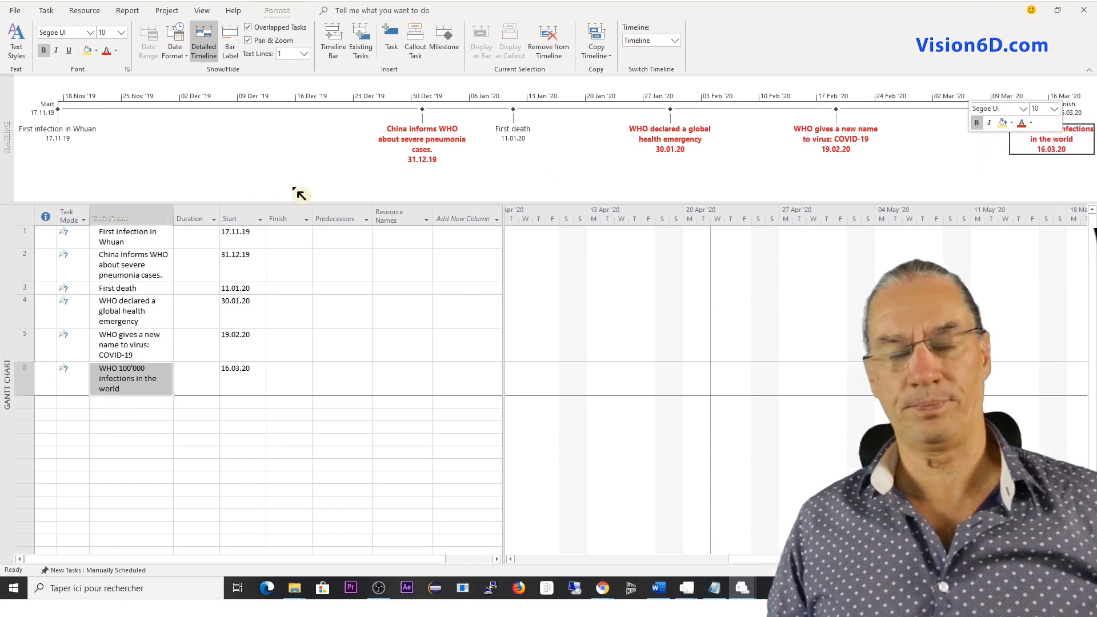
Format the timeline label "First infection in Whuan" in bold text with the orange theme color.
click(57, 133)
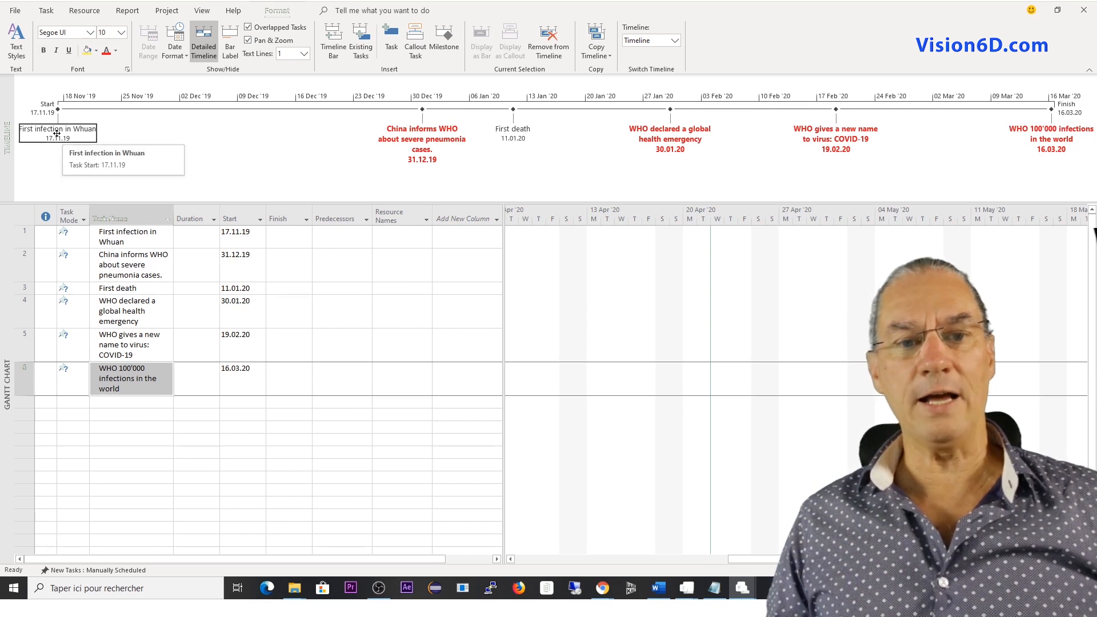
right_click(61, 137)
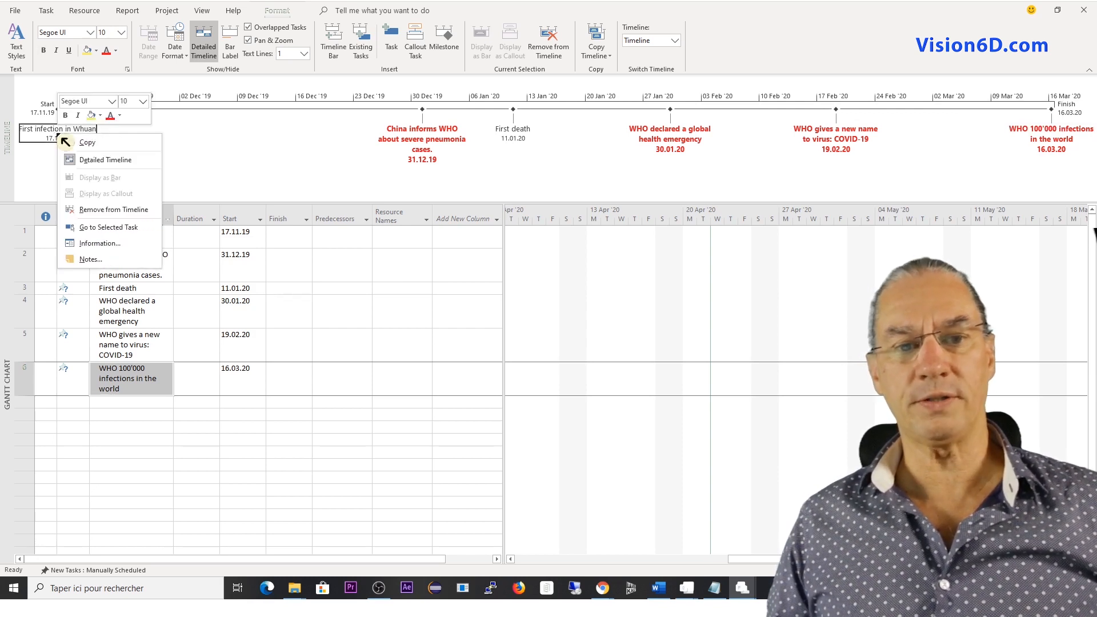
click(119, 115)
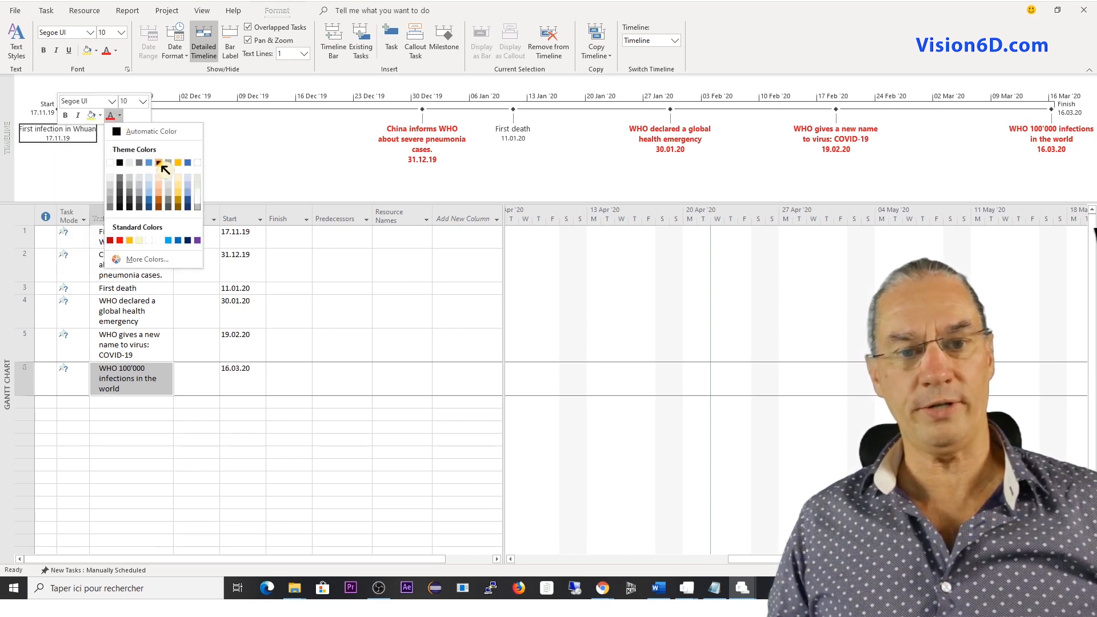
click(159, 163)
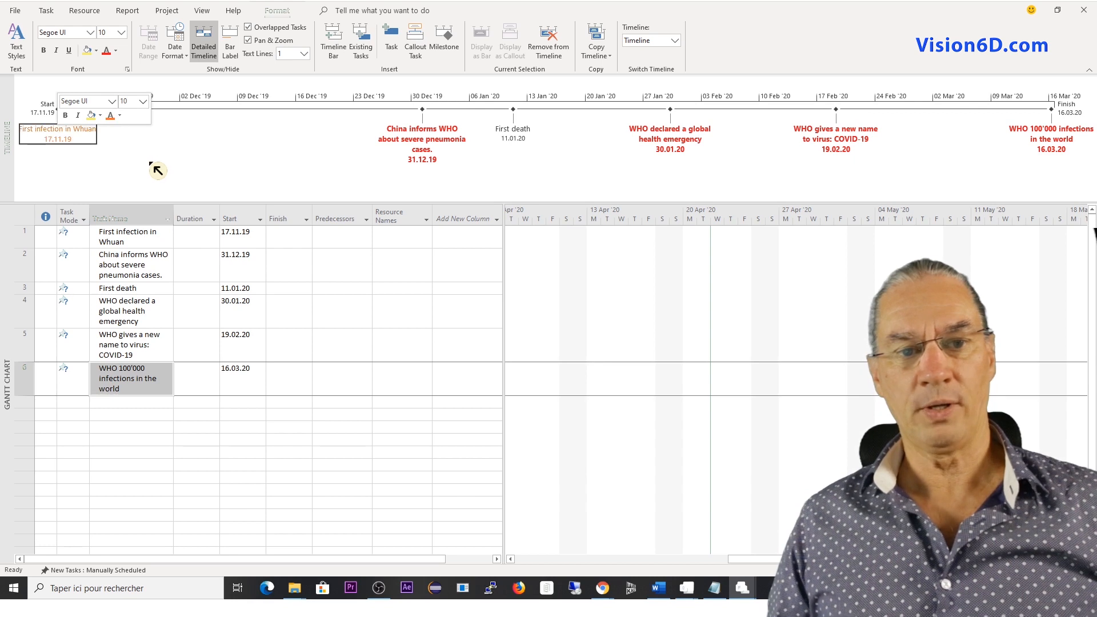
click(65, 115)
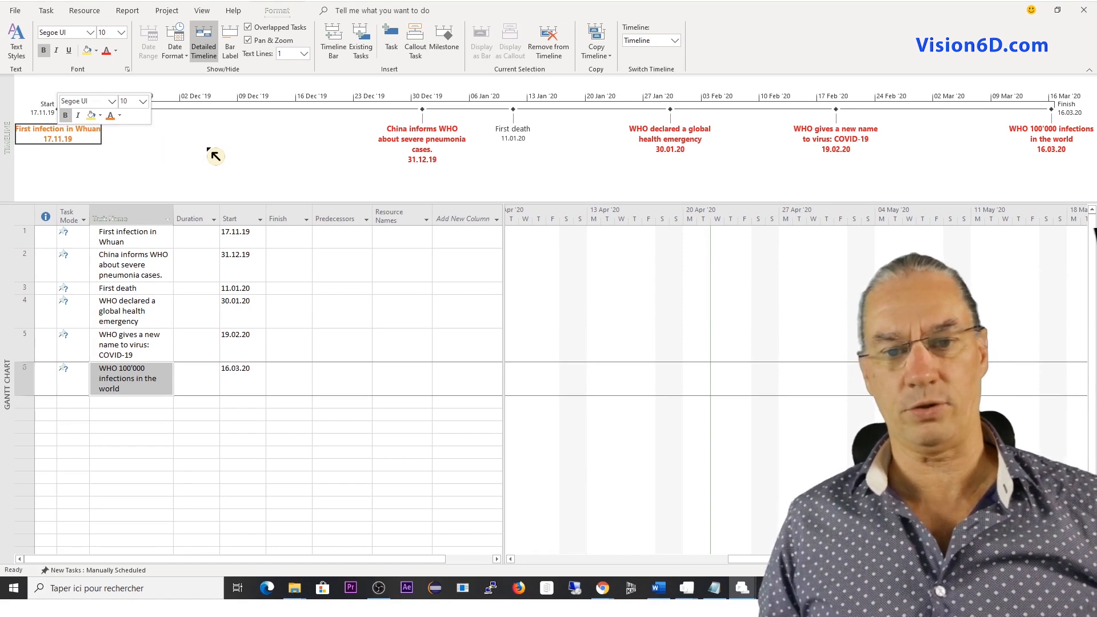
click(252, 181)
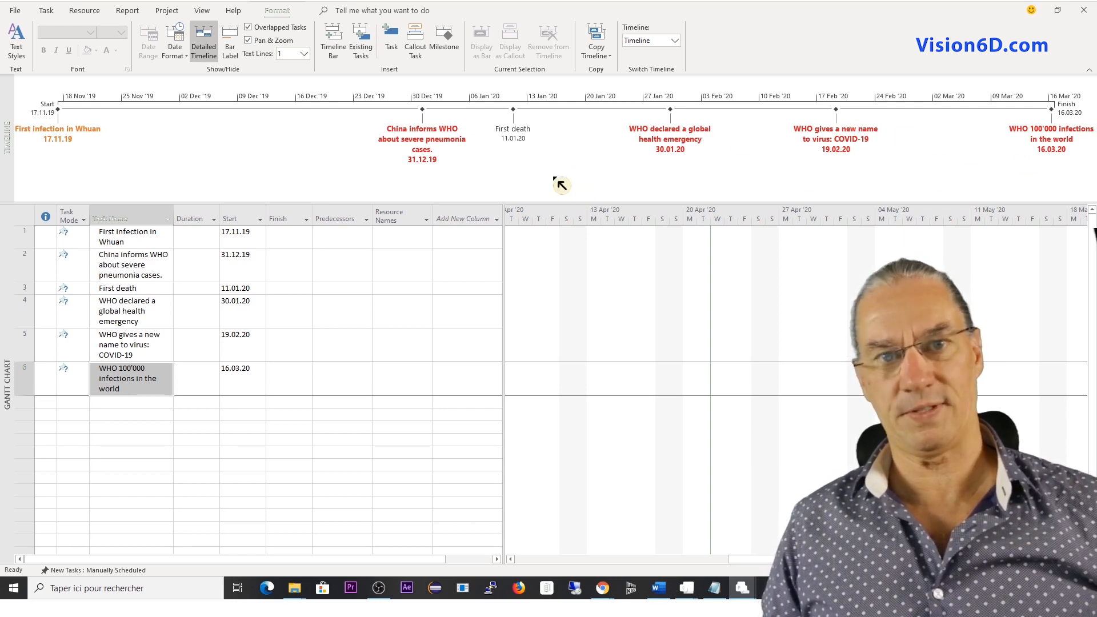
Switch to the Excel chronology and review the pandemic events of late January and early February 2020.
key(alt+Tab)
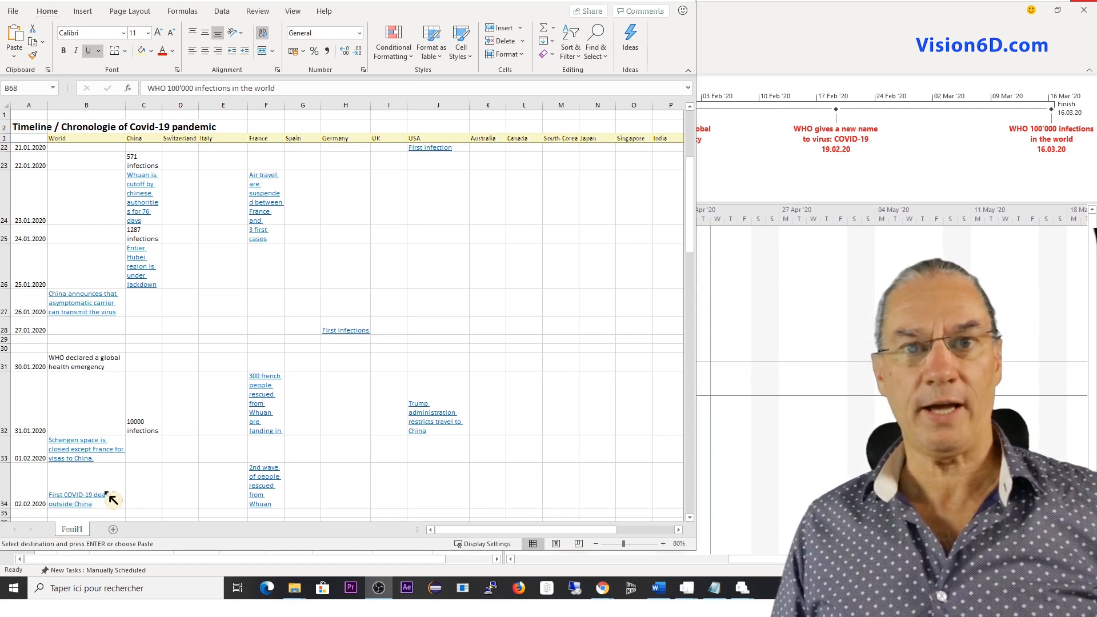
scroll(107, 493, down, 3)
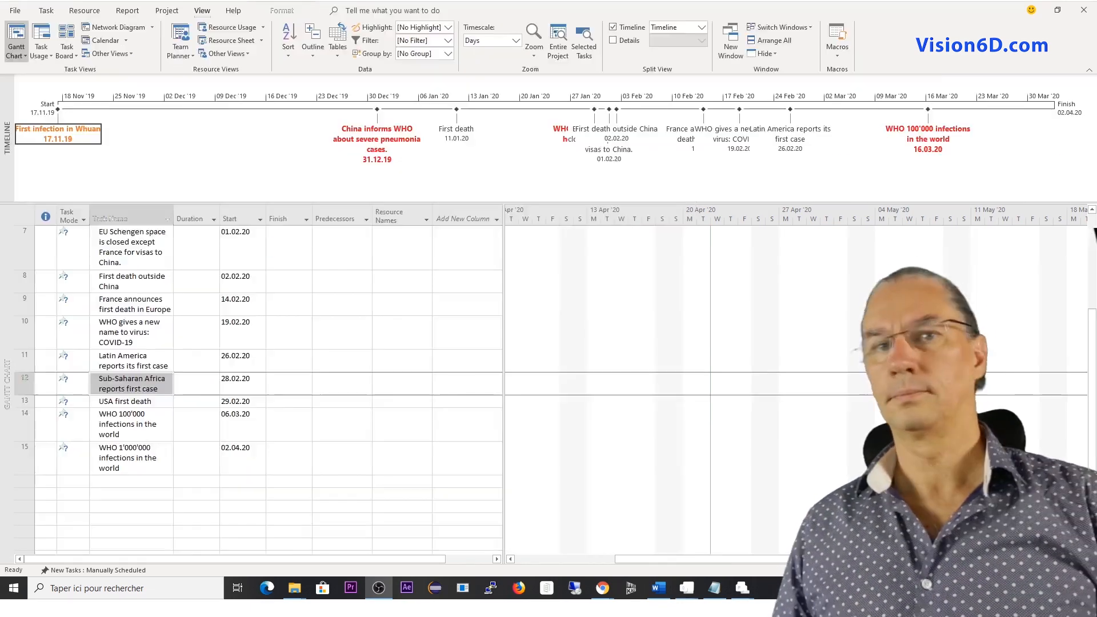
Add the tasks for the Sub-Saharan Africa first case, USA first death, and WHO 100'000 (06.03.20) and 1'000'000 infections to the timeline.
right_click(160, 386)
click(195, 358)
click(159, 402)
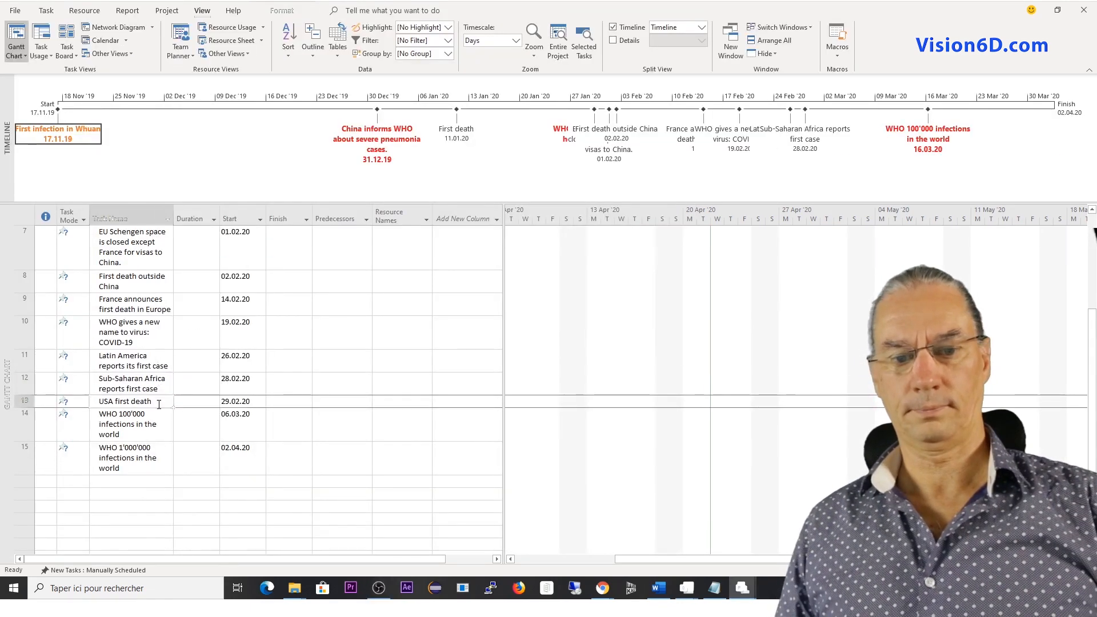
right_click(160, 402)
click(195, 373)
click(157, 424)
right_click(157, 424)
click(191, 395)
click(145, 457)
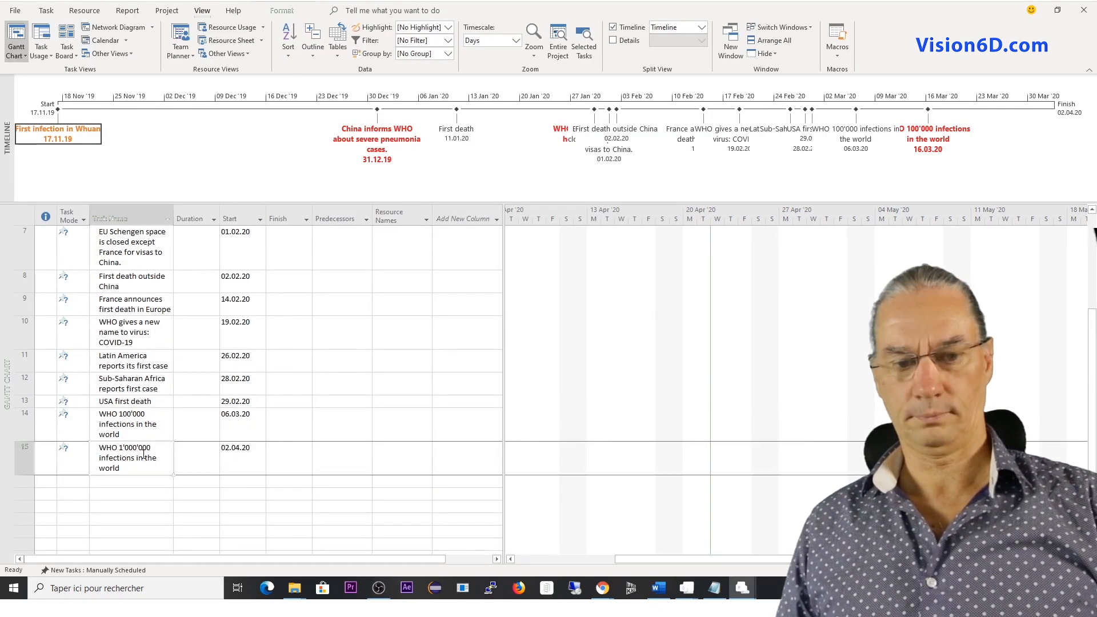
right_click(146, 457)
click(179, 428)
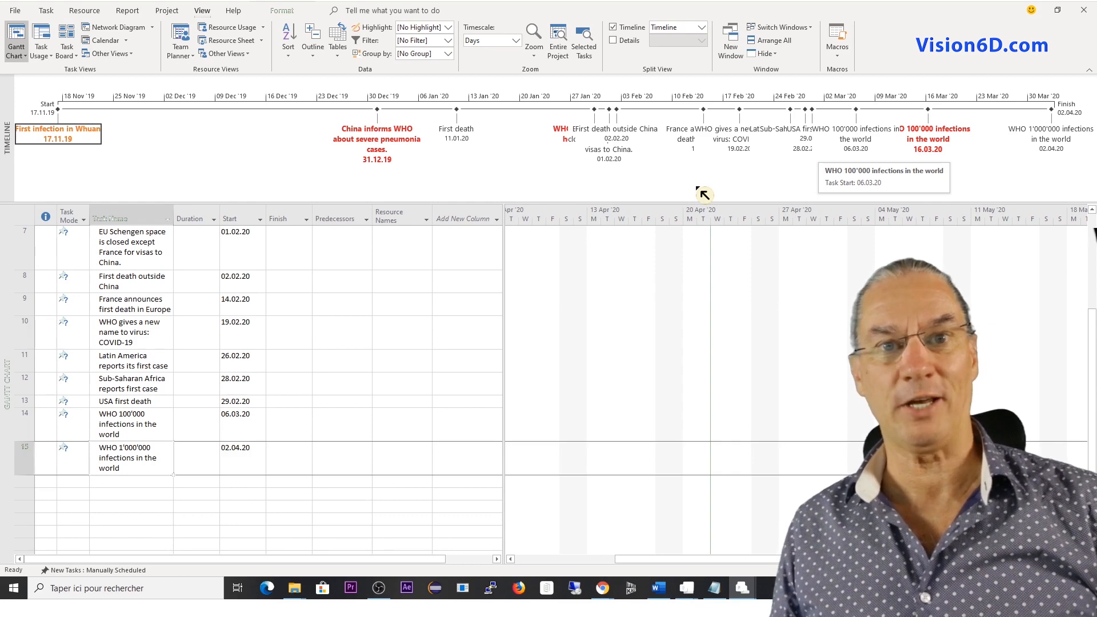
Set the start date of task 6, "WHO 100'000 infections in the world", to 06.03.20.
scroll(355, 392, up, 3)
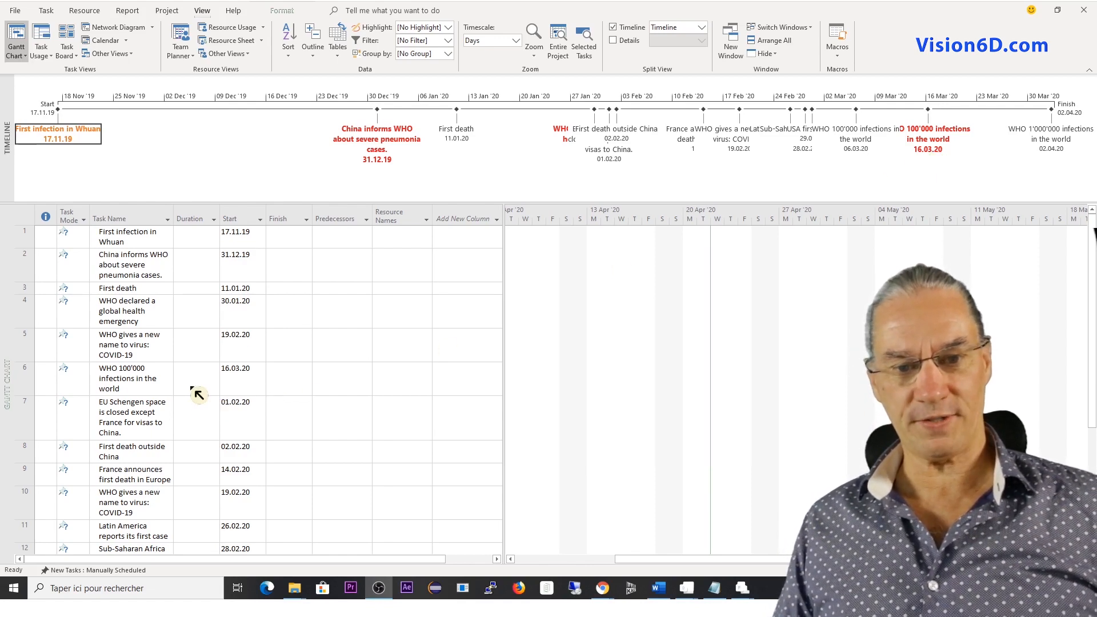
click(251, 378)
click(261, 378)
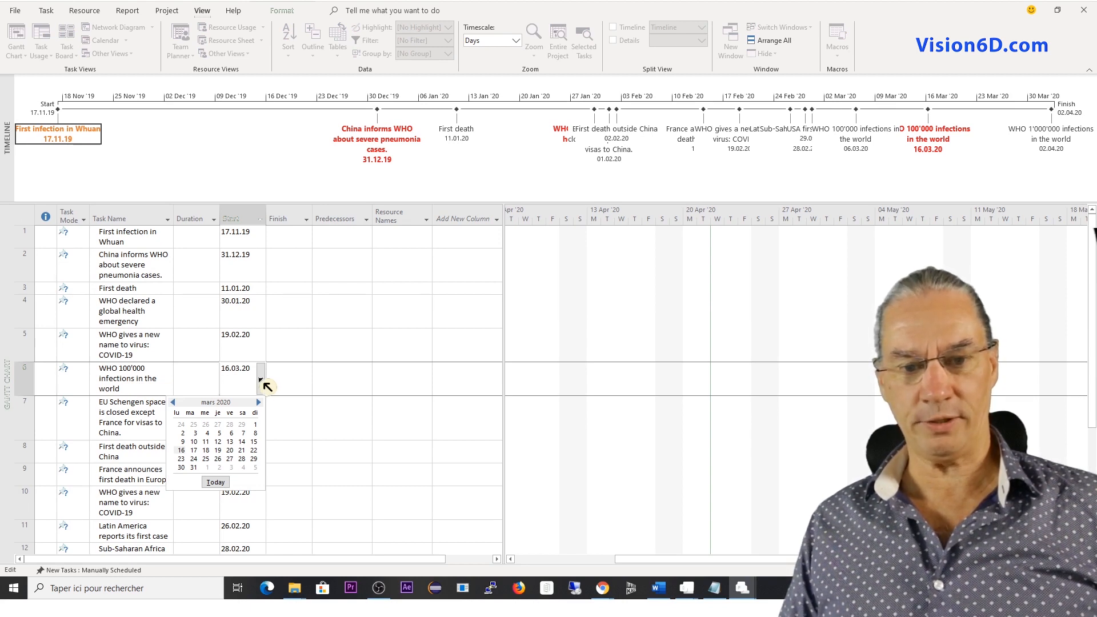
click(232, 433)
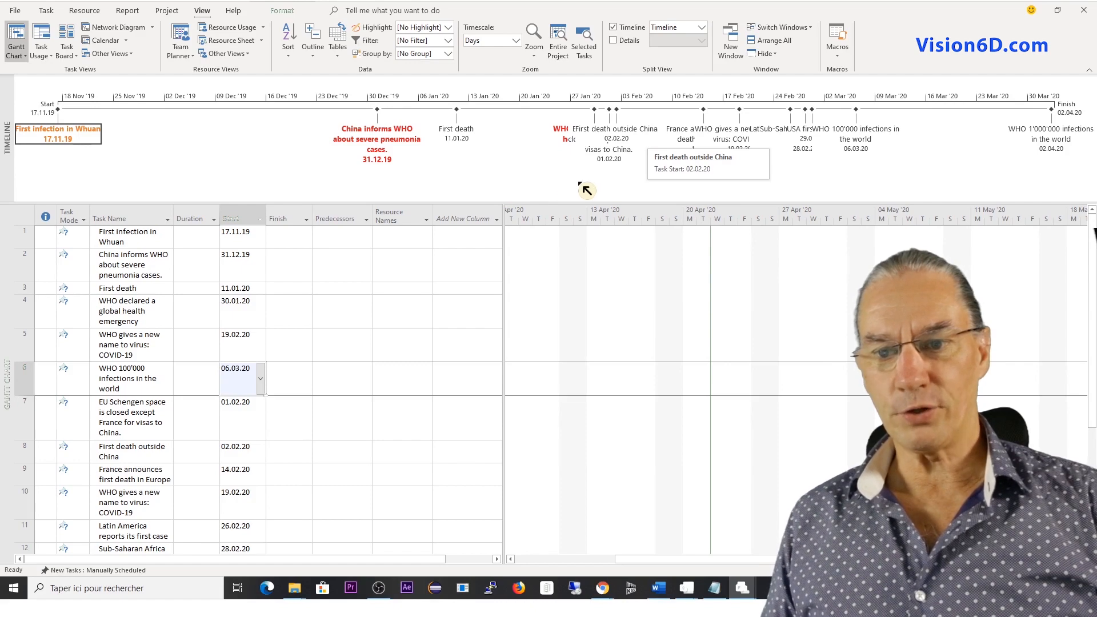
Pull the "EU Schengen space is closed" label below its overlapping neighbours and enlarge the timeline pane's height to make room.
click(608, 153)
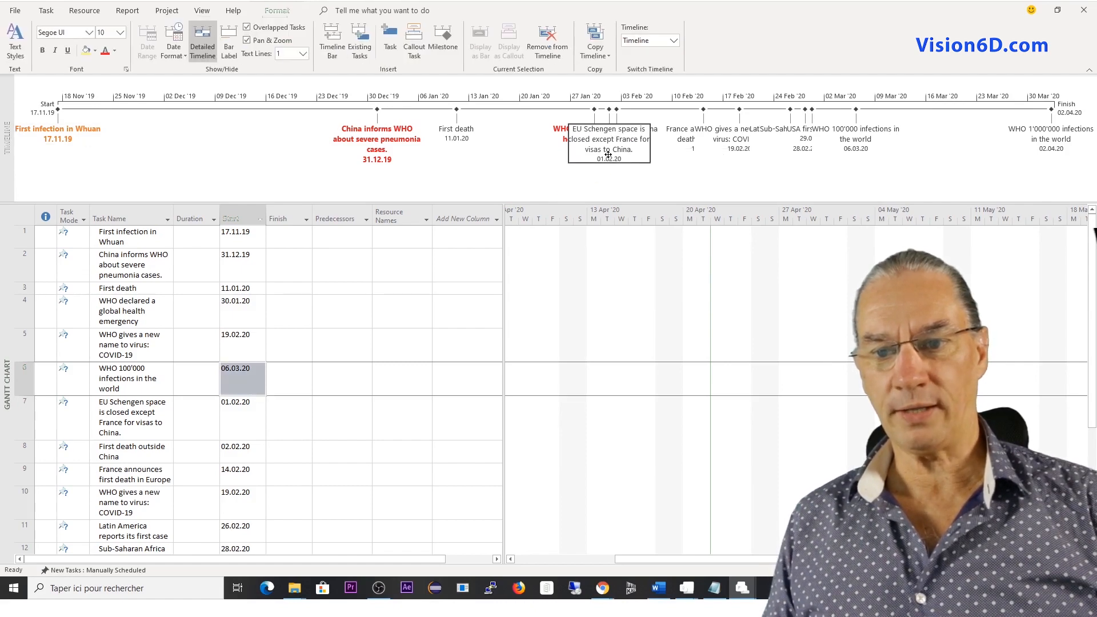
drag(608, 154, 666, 225)
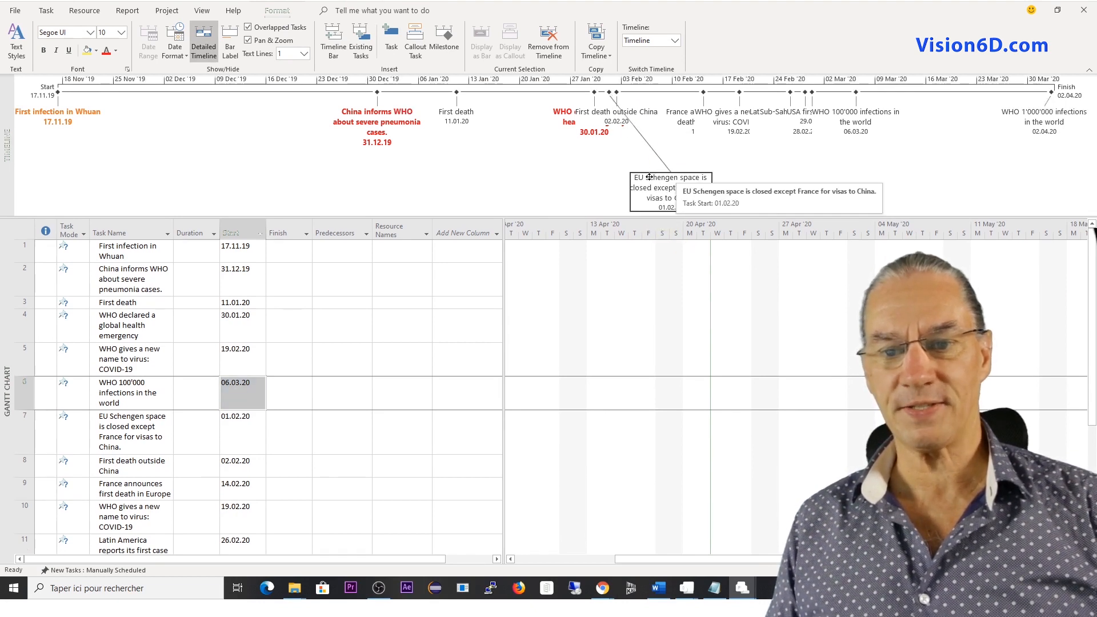
drag(487, 216, 486, 315)
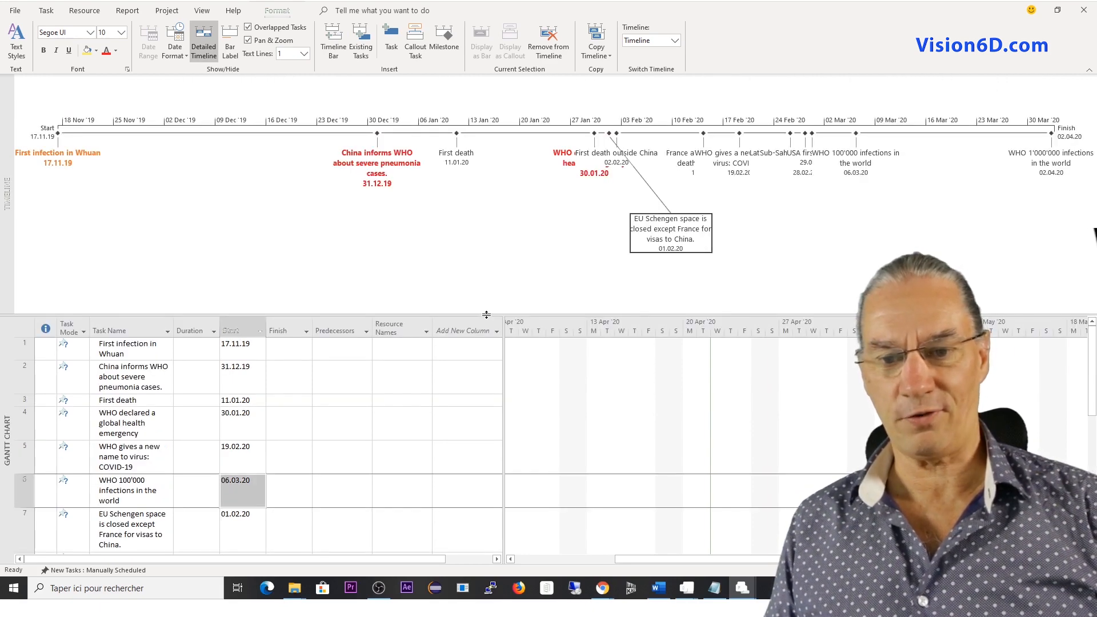
drag(486, 314, 486, 390)
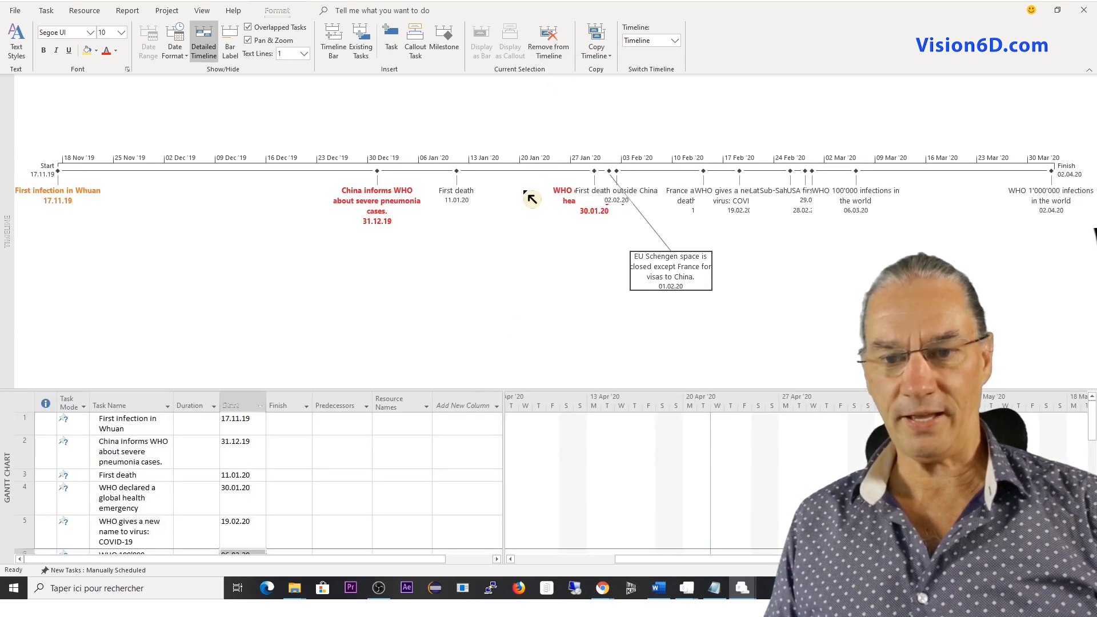
drag(503, 390, 492, 444)
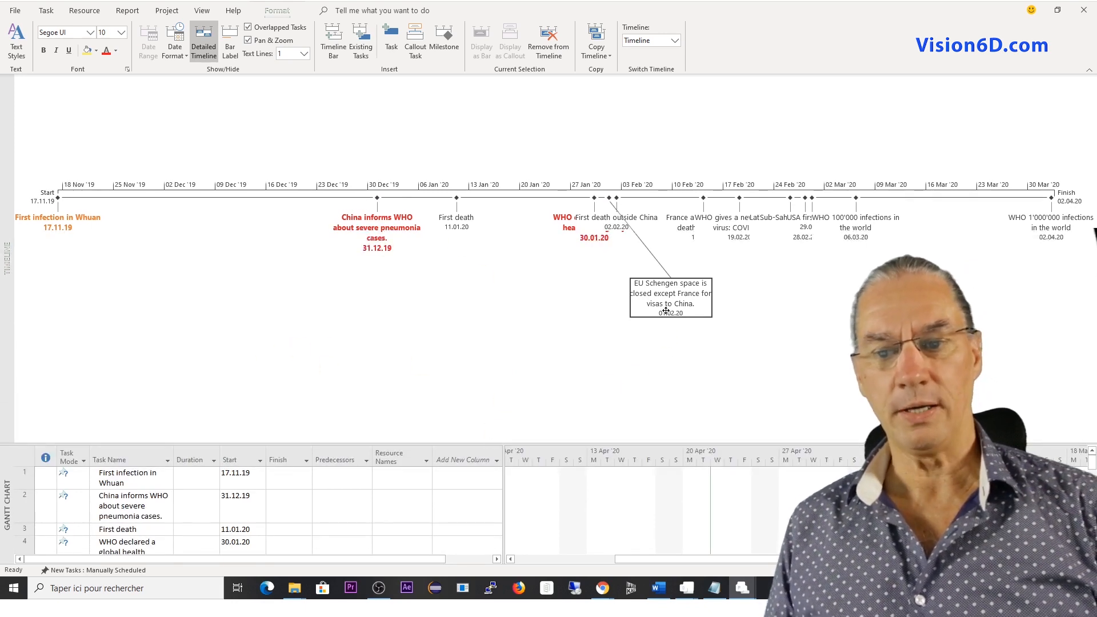
Place the EU Schengen closure, first death outside China and France first death labels side by side above the timeline bar.
drag(670, 301, 615, 137)
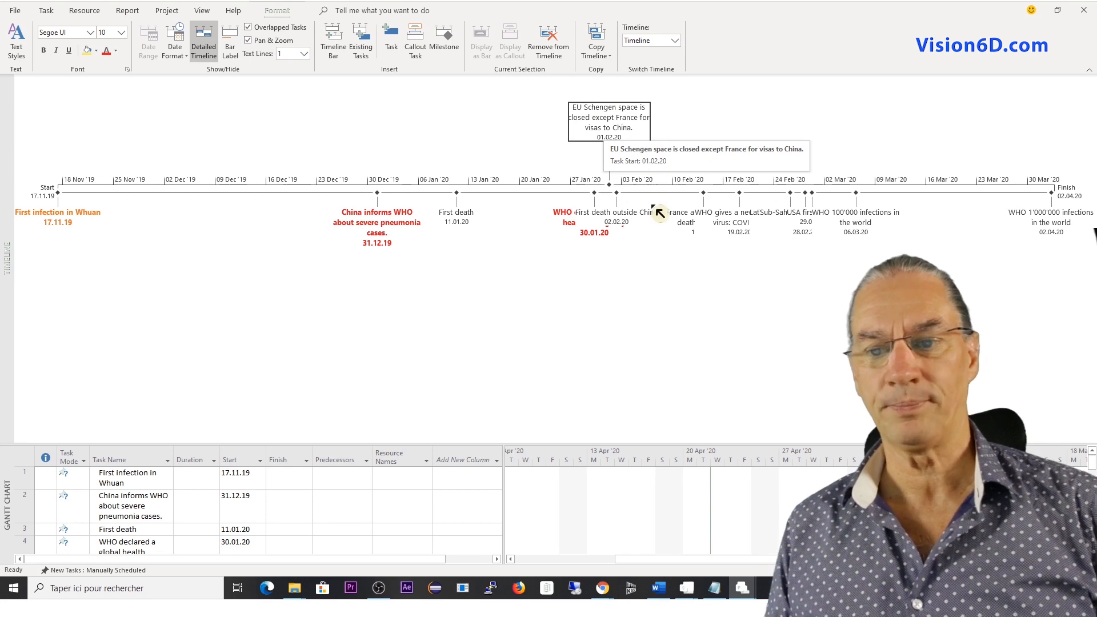
drag(623, 215, 721, 121)
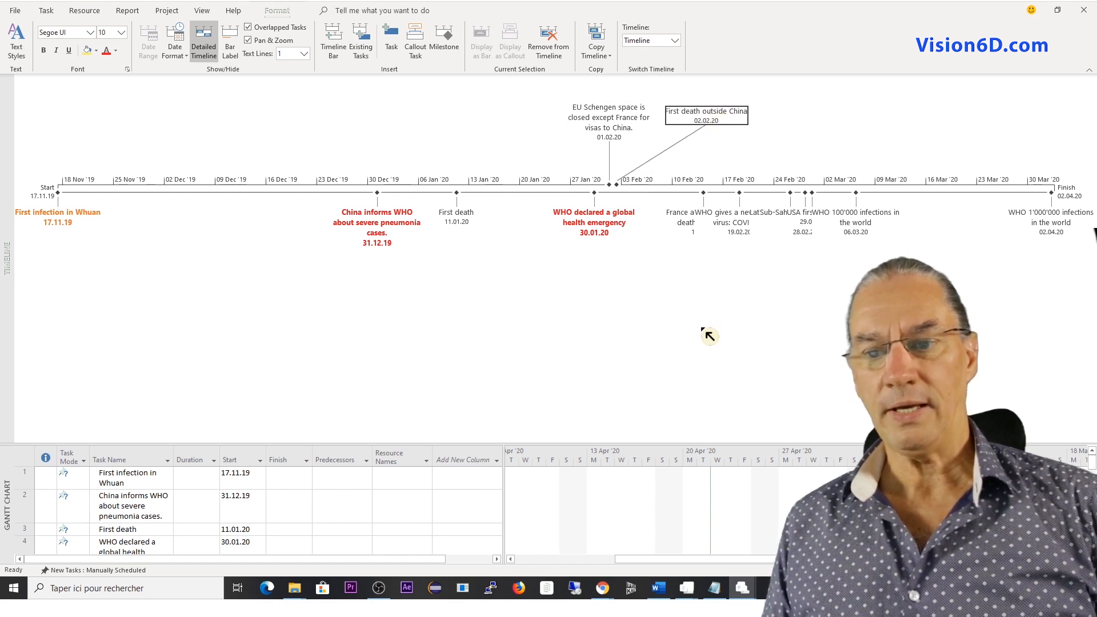
drag(689, 219, 791, 126)
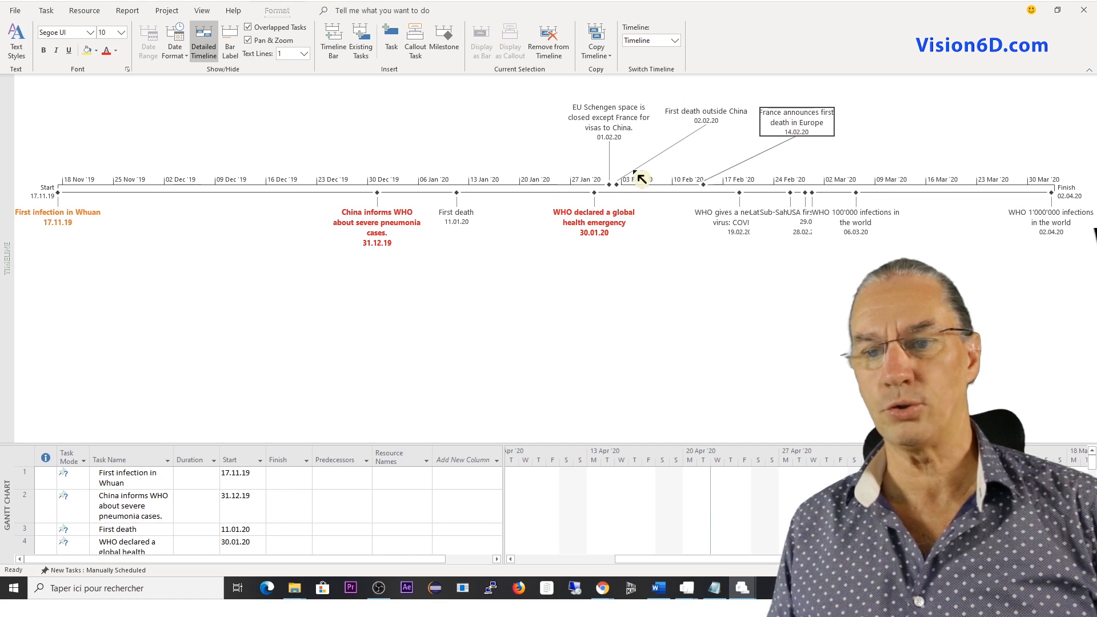
drag(602, 124, 541, 128)
drag(697, 121, 654, 123)
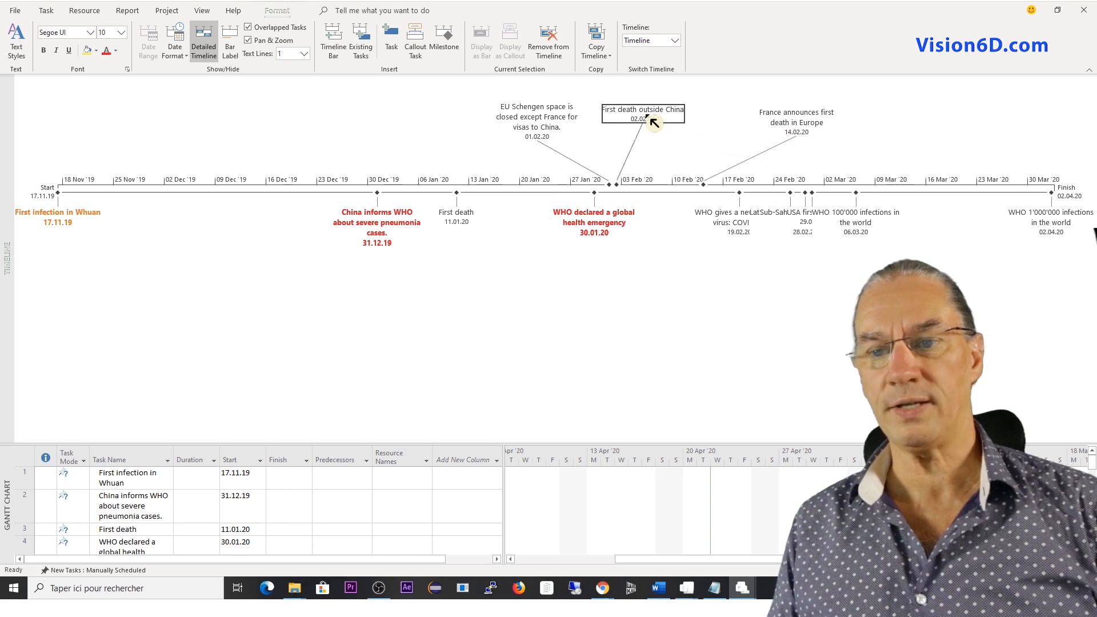
drag(787, 119, 738, 123)
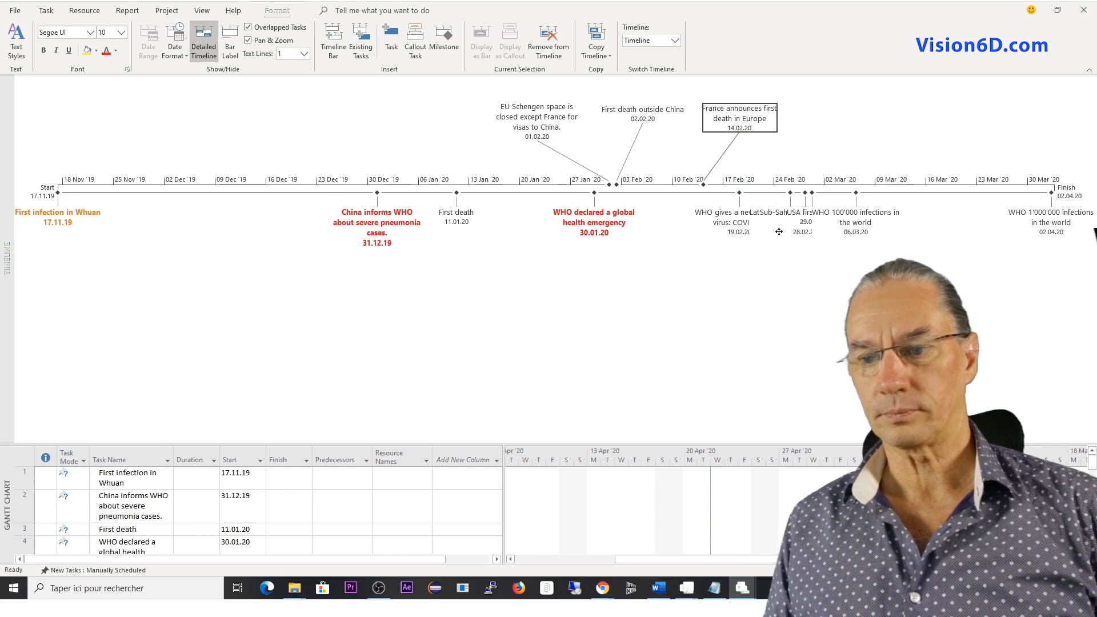
Place the Latin America, Sub-Saharan Africa and USA first death labels above the timeline bar, side by side in date order.
drag(784, 214, 825, 118)
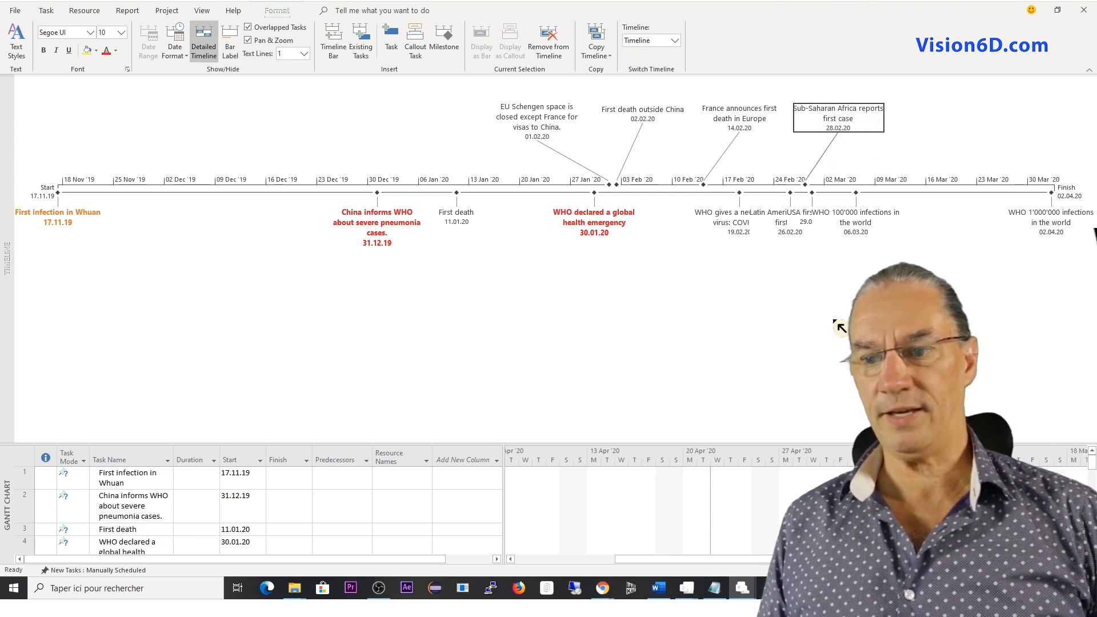
drag(790, 215, 919, 122)
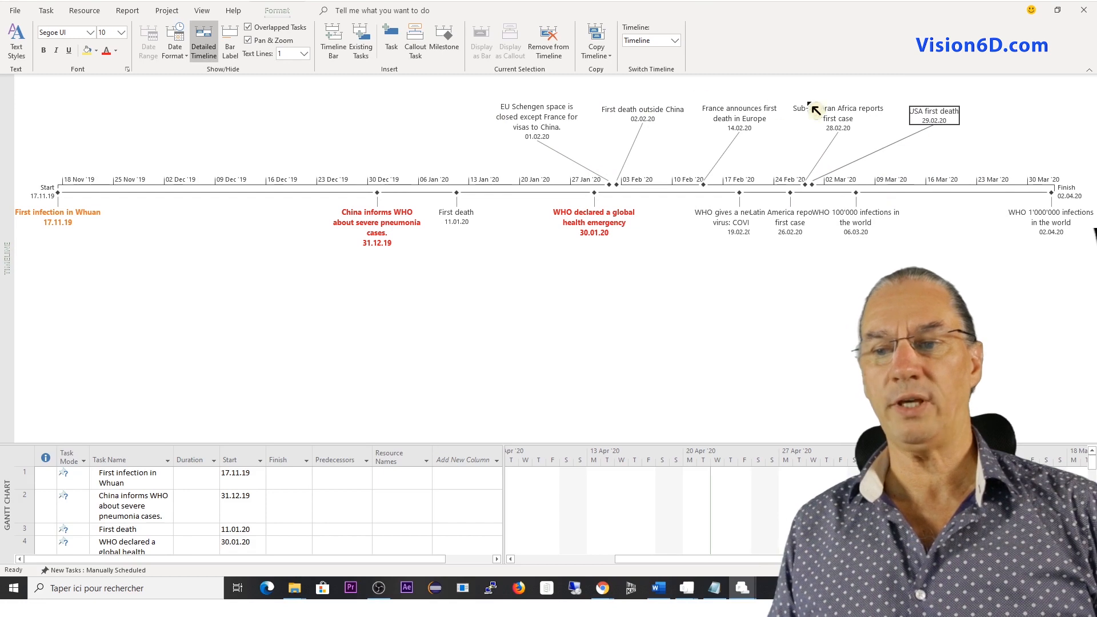
drag(935, 111, 924, 111)
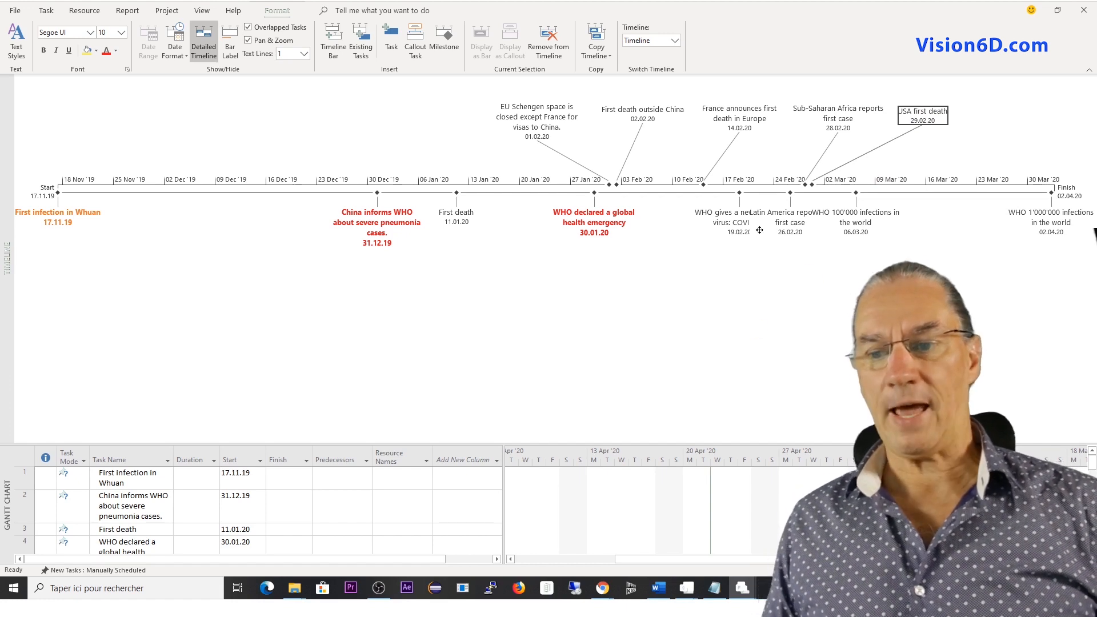
drag(794, 223, 776, 164)
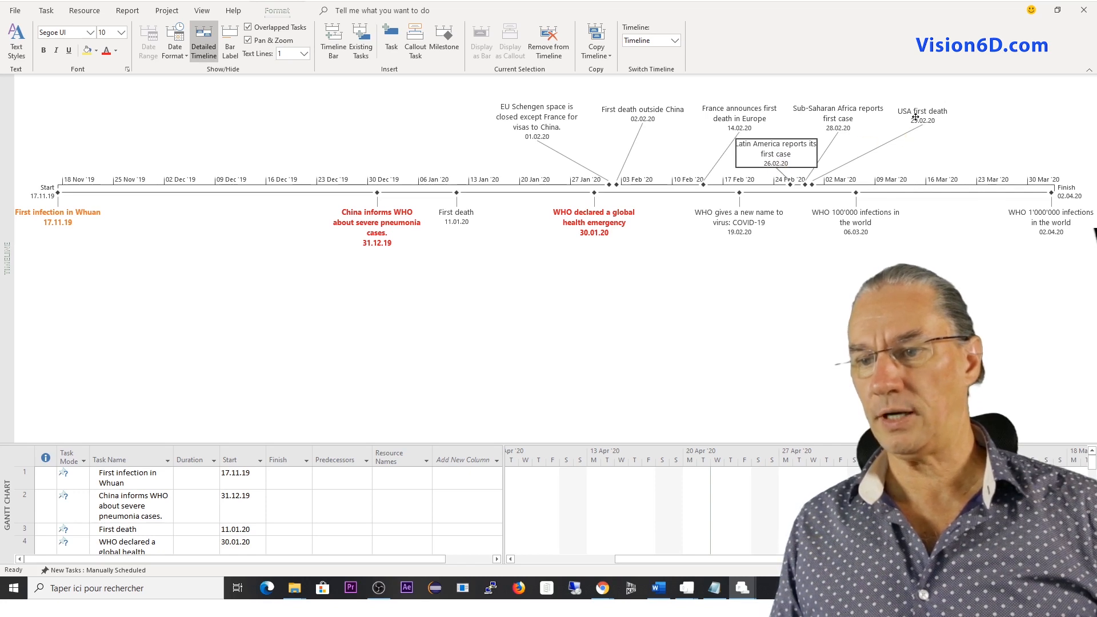
drag(937, 119, 1034, 124)
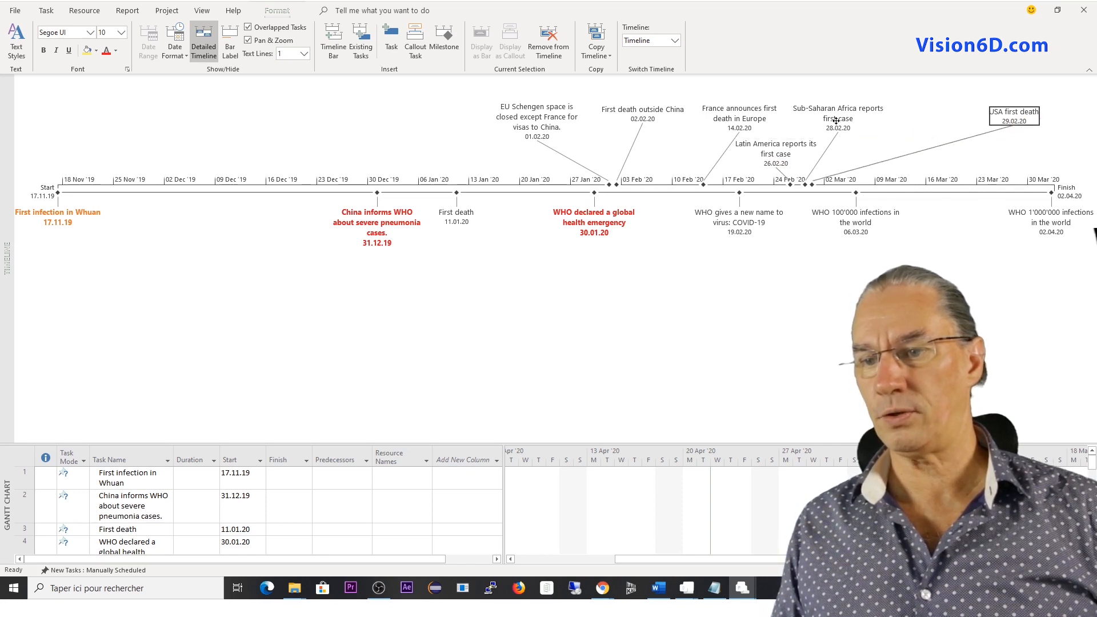
drag(851, 127, 914, 128)
drag(915, 128, 915, 130)
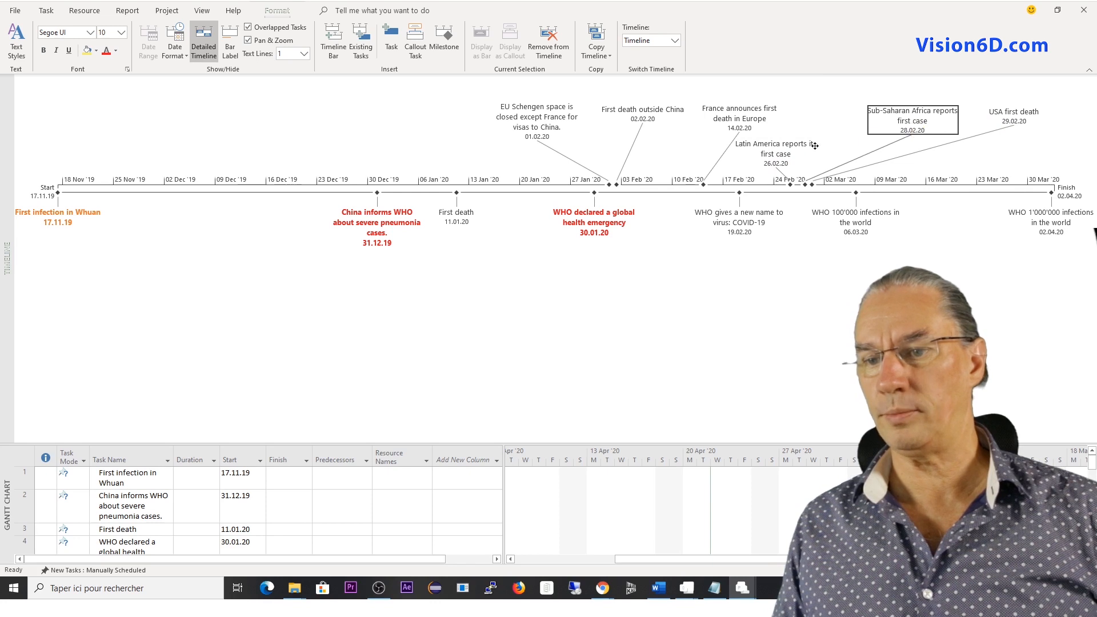
drag(786, 150, 838, 124)
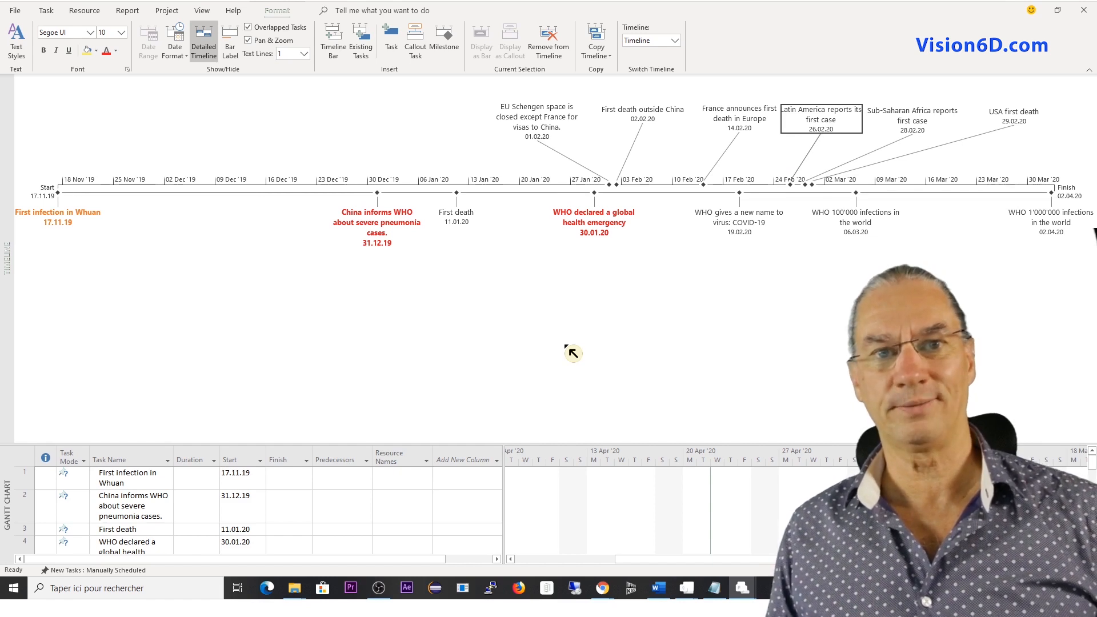
Format the timeline labels for the EU Schengen closure and "First death outside China" in bold blue text.
click(535, 123)
right_click(532, 122)
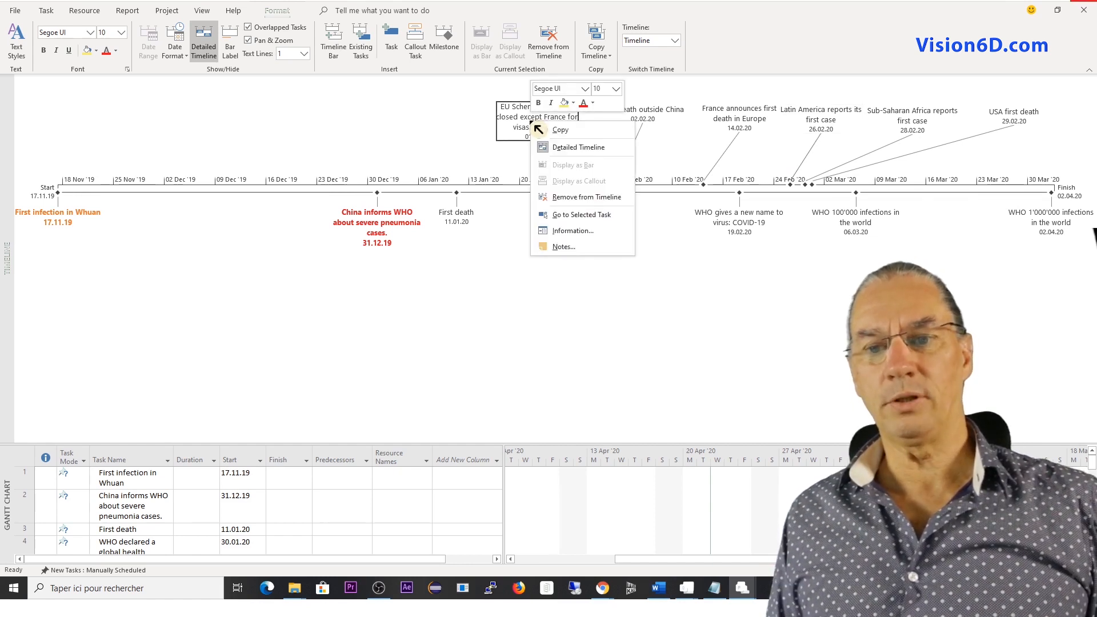
click(593, 102)
click(641, 175)
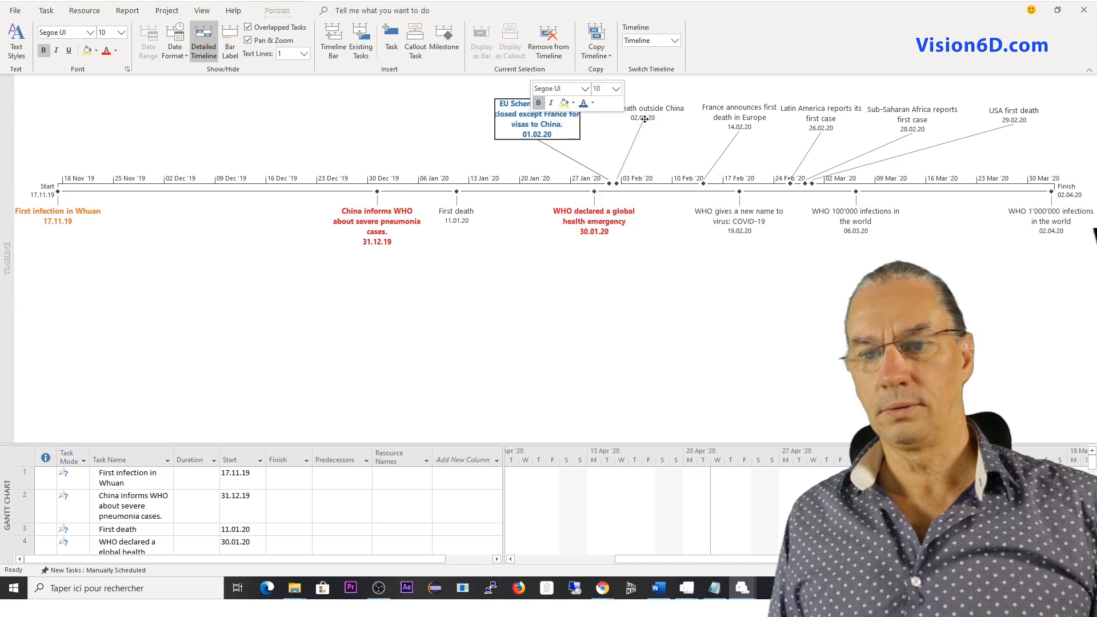
right_click(644, 119)
click(706, 102)
click(754, 175)
Format the France, Latin America, Sub-Saharan Africa and USA first death labels together in bold dark blue text.
drag(705, 87, 1049, 138)
right_click(946, 119)
click(1008, 101)
click(1039, 192)
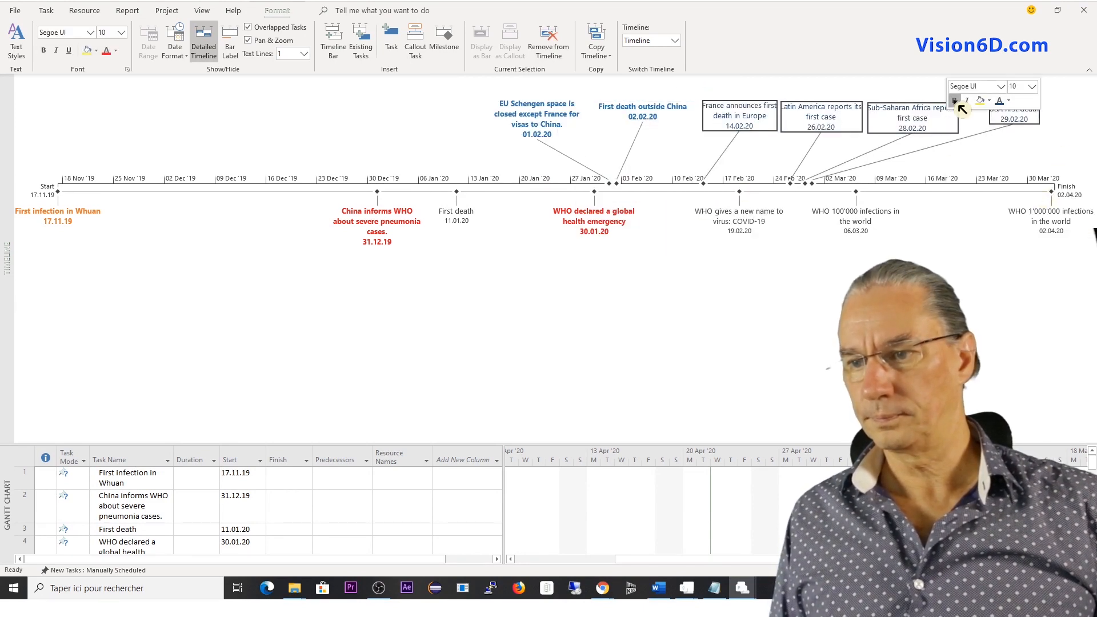
click(955, 101)
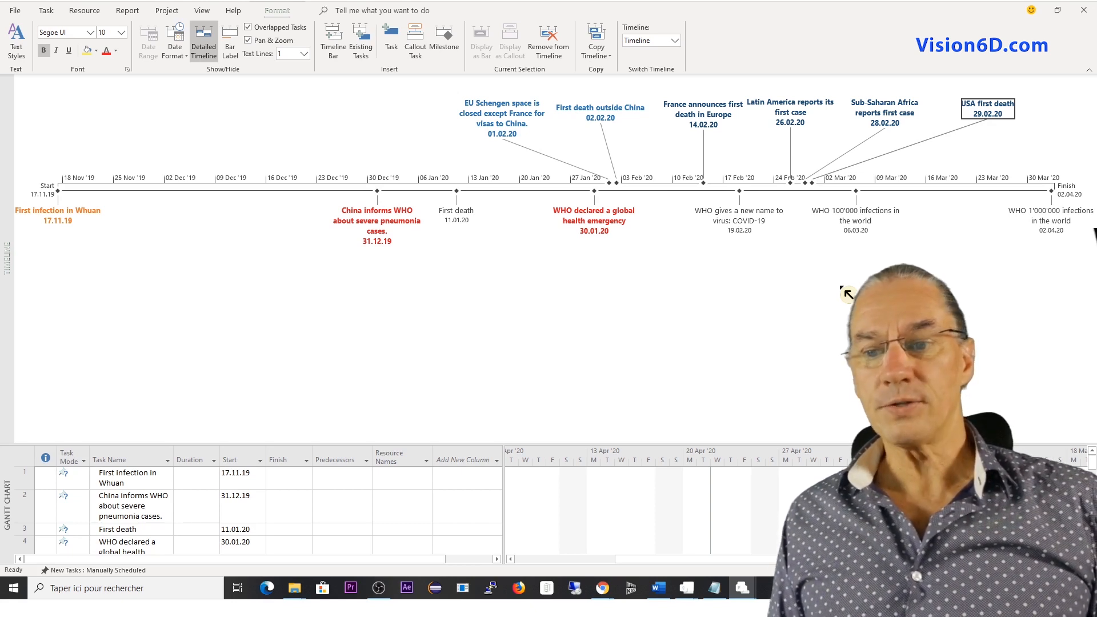
Move the labels "WHO declared a global health emergency" and "China informs WHO about severe pneumonia cases." lower beneath the timeline bar.
drag(594, 222, 596, 281)
drag(375, 198, 380, 256)
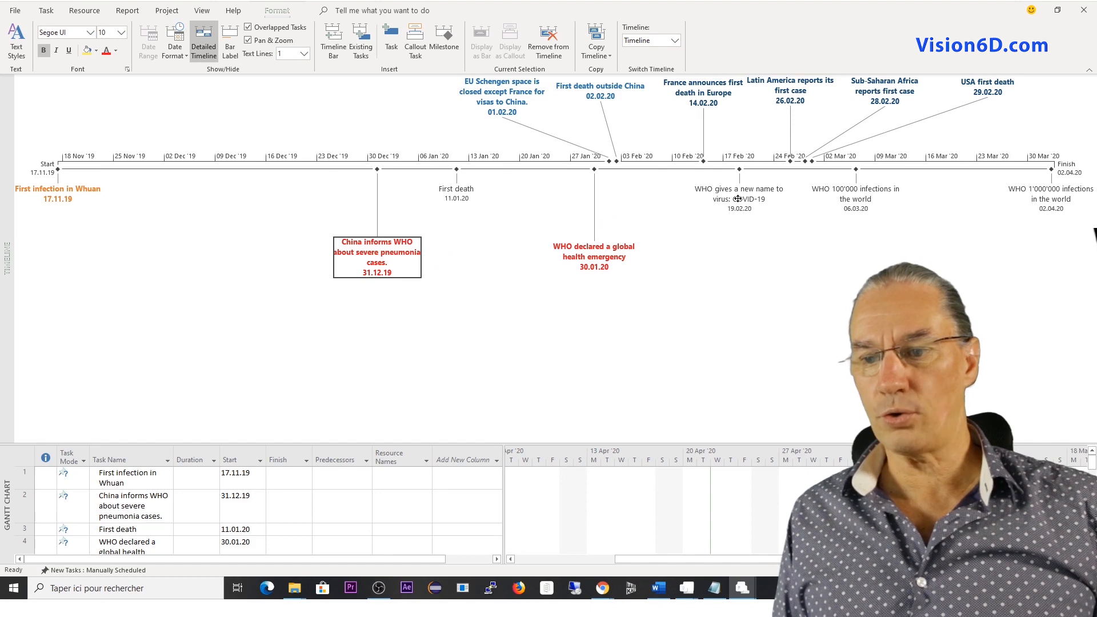
Separate the duplicate unformatted "WHO gives a new name to virus: COVID-19" and "WHO 100'000 infections in the world" labels and delete them.
drag(739, 197, 747, 262)
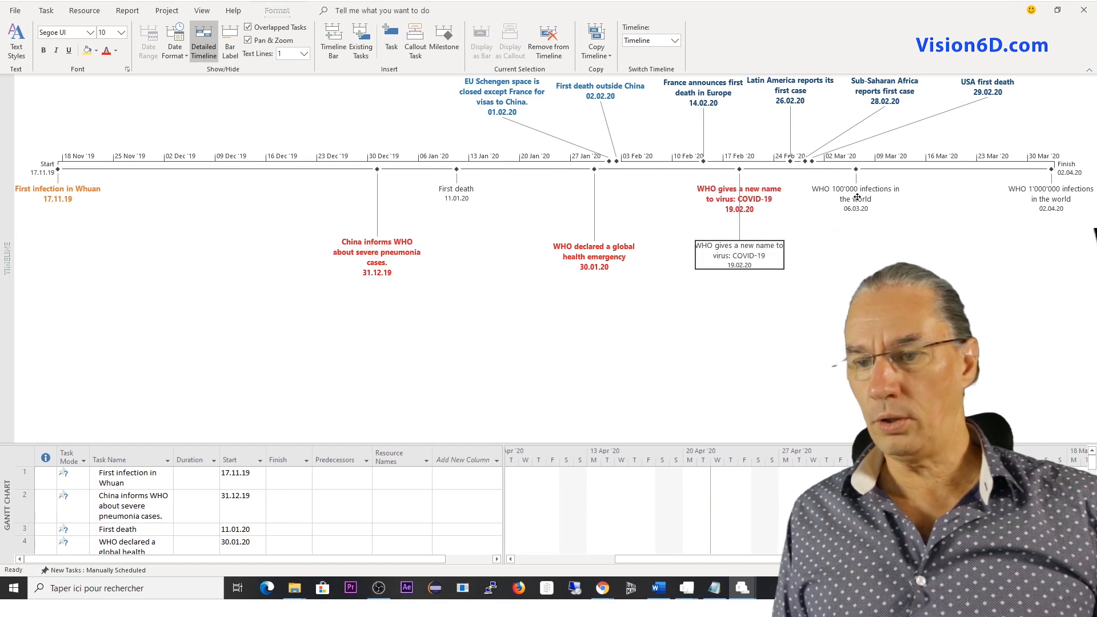
drag(859, 199, 867, 271)
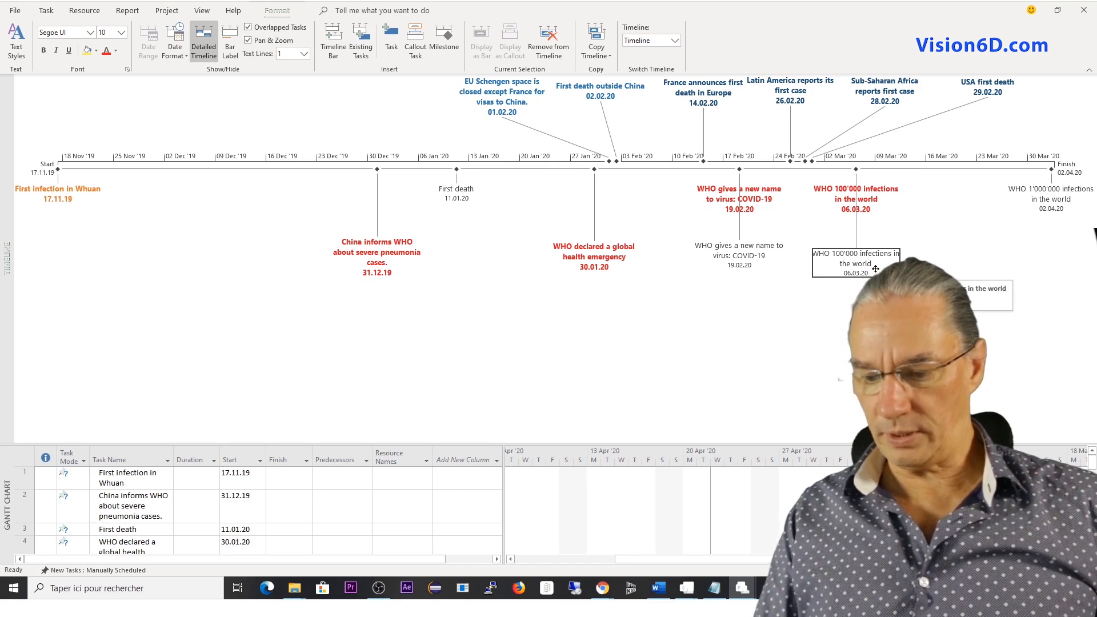
key(Delete)
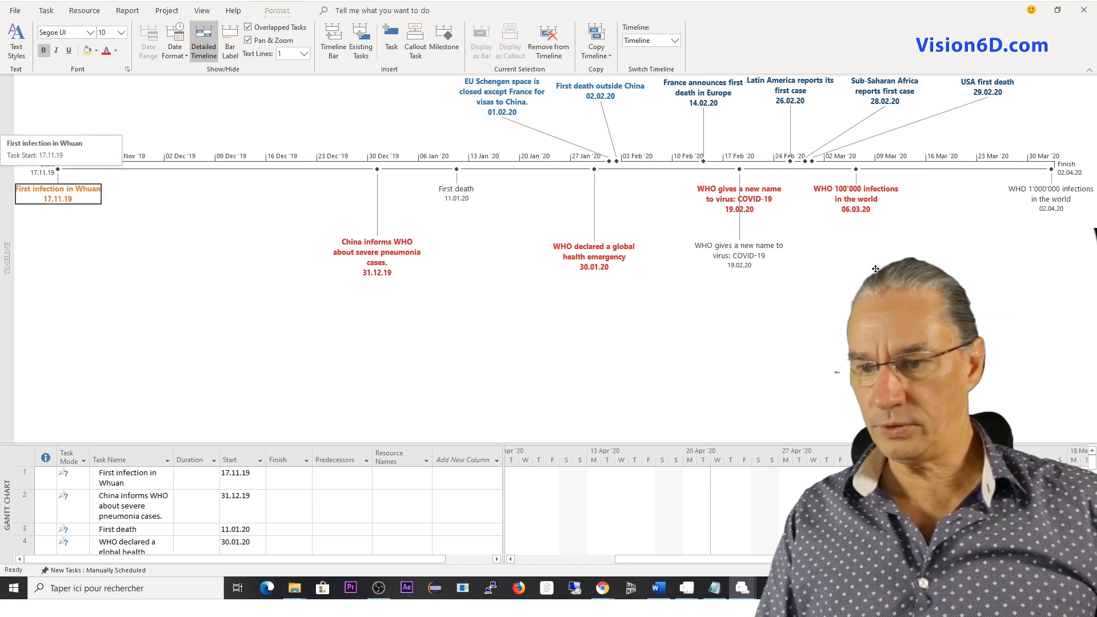
click(751, 263)
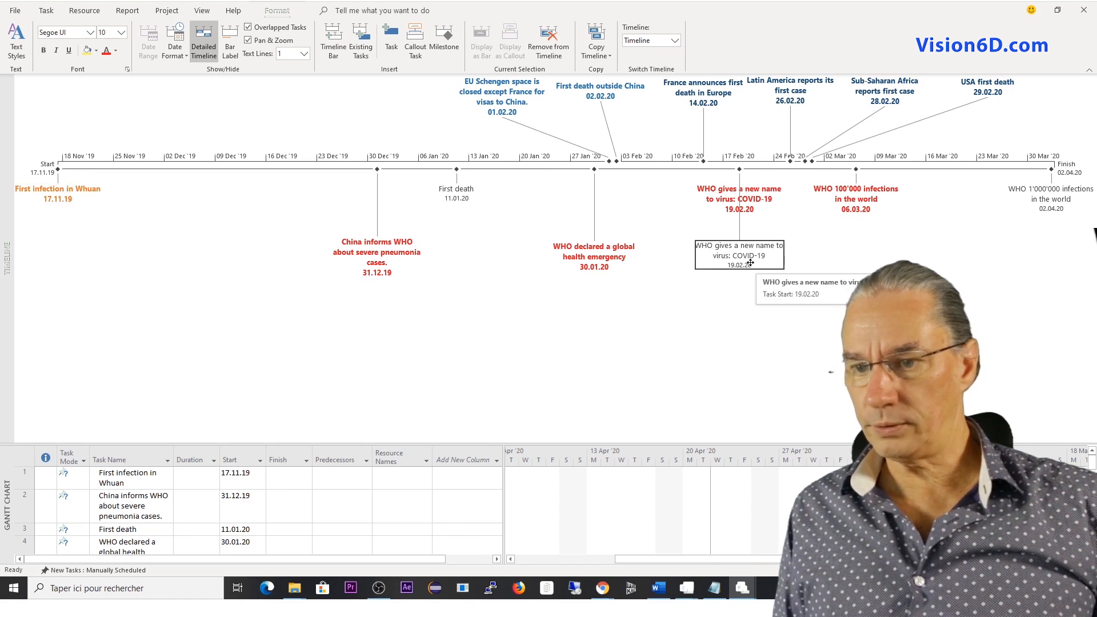
key(Delete)
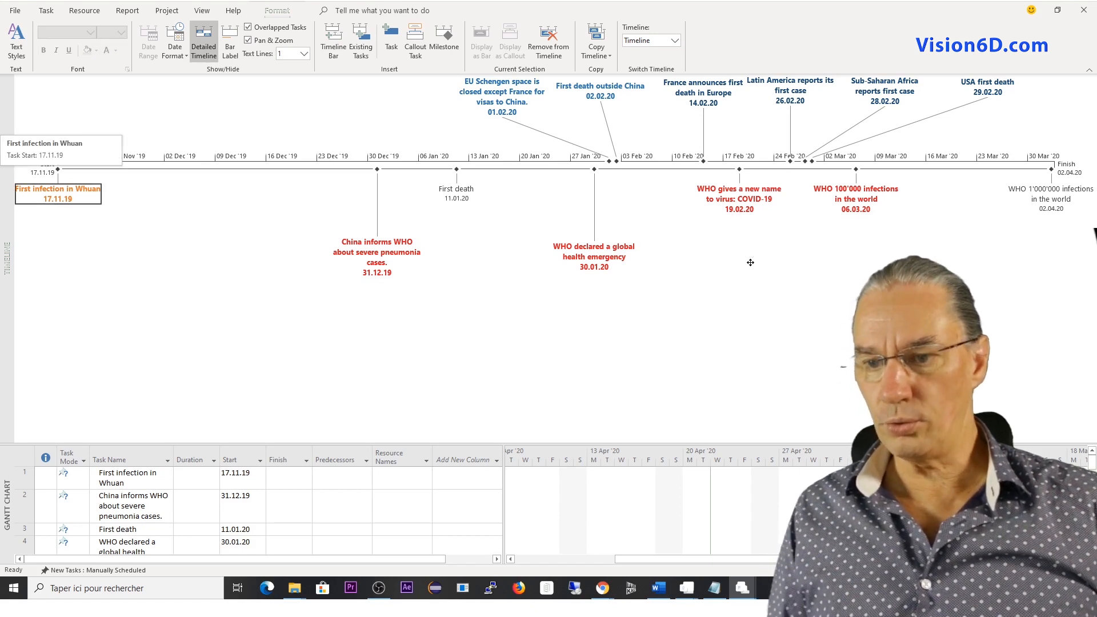
Move the labels "WHO gives a new name to virus: COVID-19", "WHO 100'000 infections in the world" and "WHO 1'000'000 infections in the world" lower beneath the timeline bar.
drag(743, 197, 739, 254)
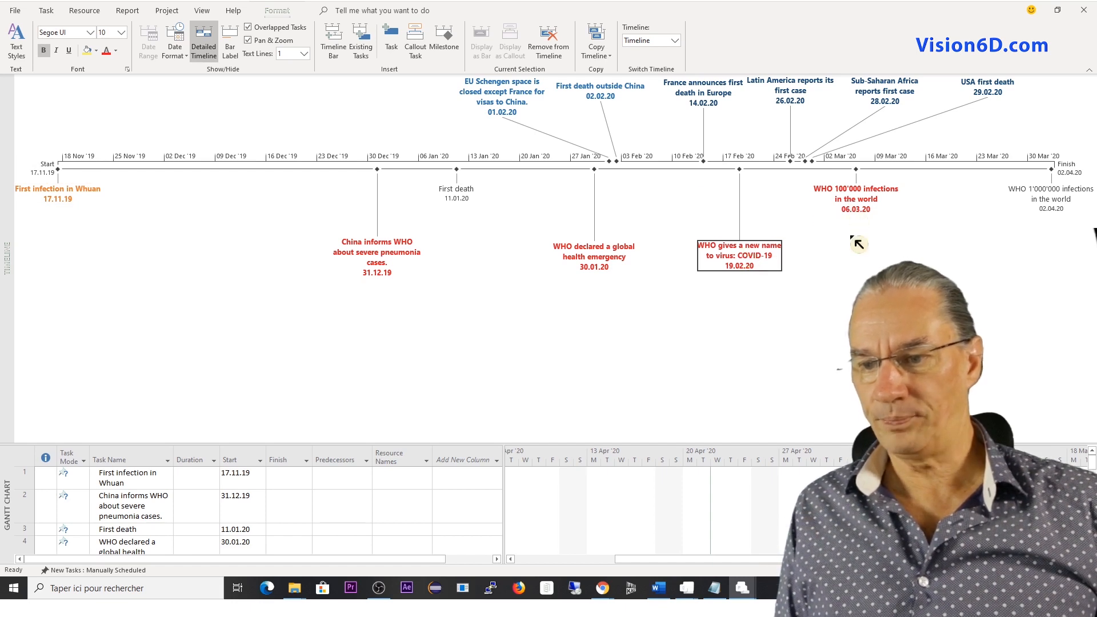
drag(857, 244, 857, 255)
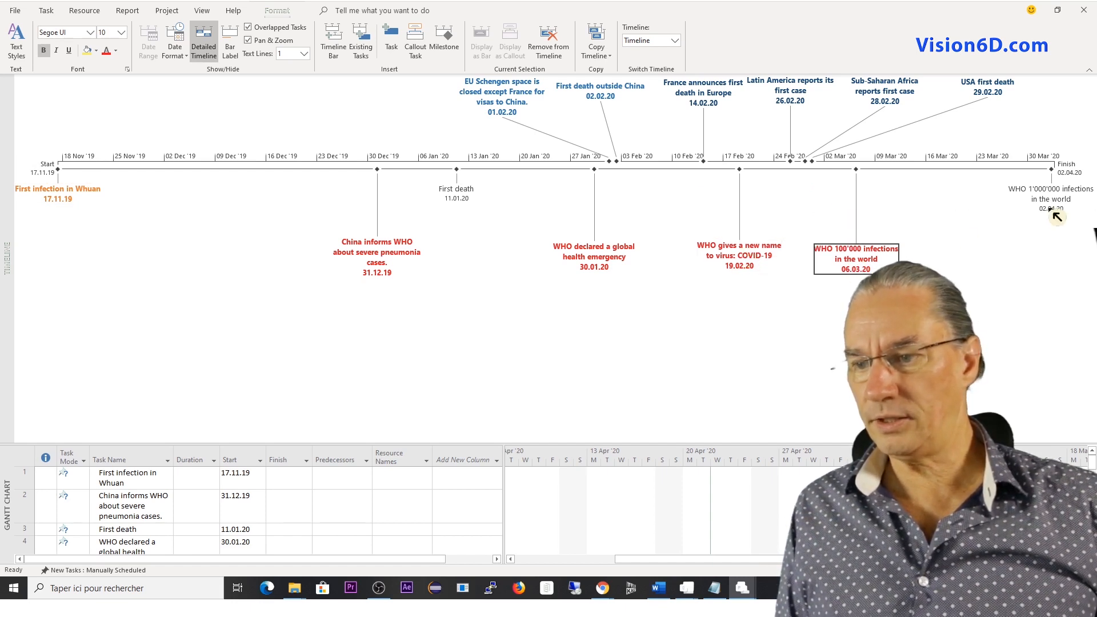
drag(1056, 217, 1058, 267)
Format the "WHO 1'000'000 infections in the world" timeline label in bold red text.
right_click(1058, 266)
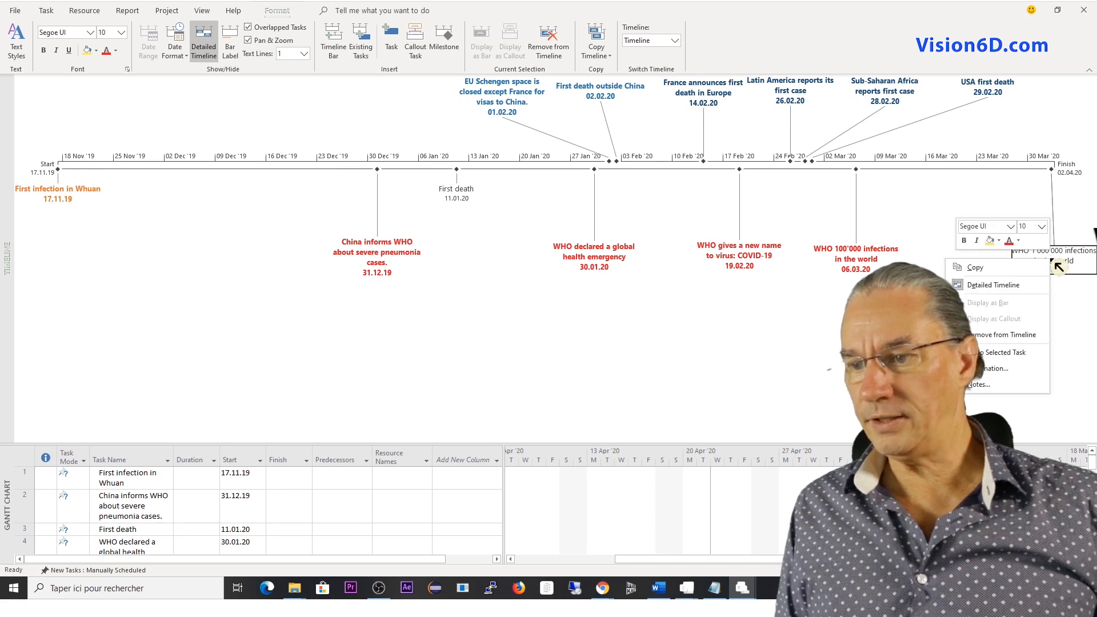
click(1009, 244)
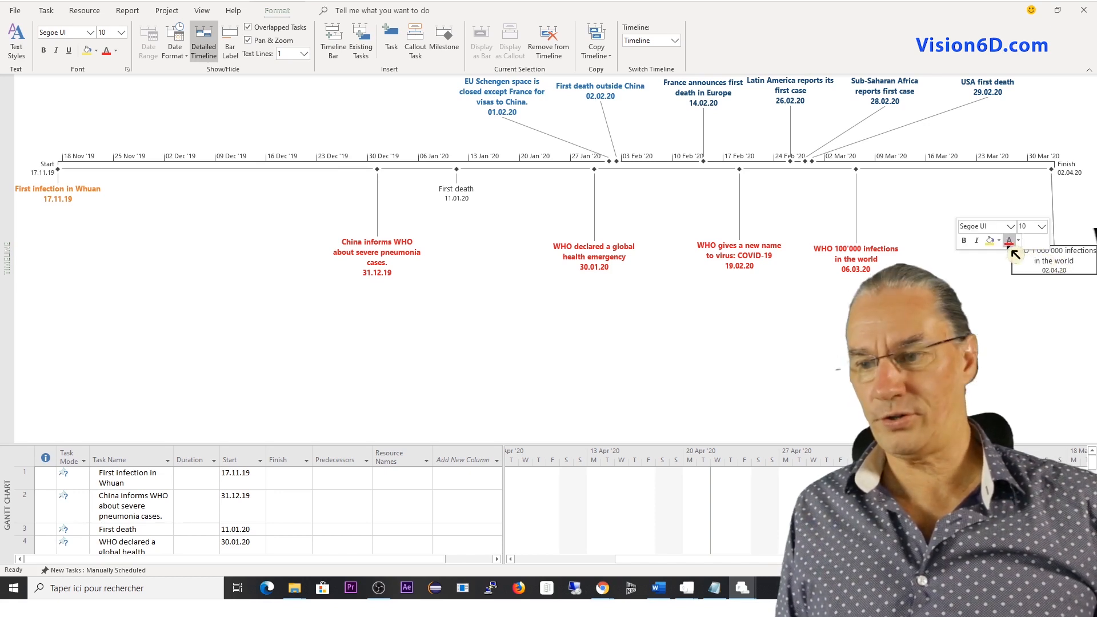
click(964, 241)
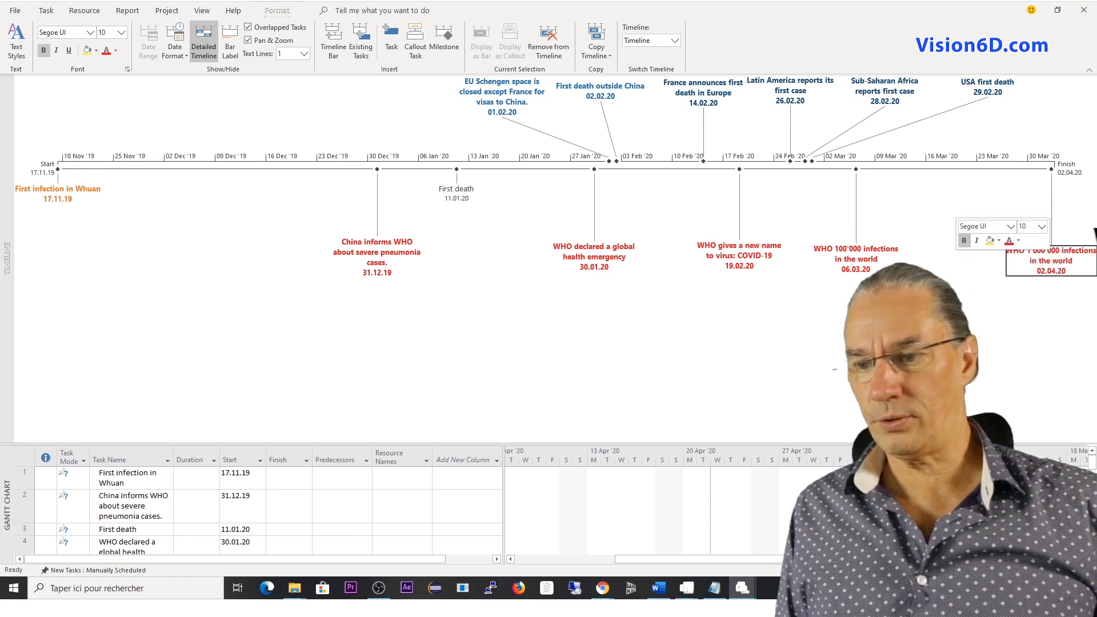
click(937, 326)
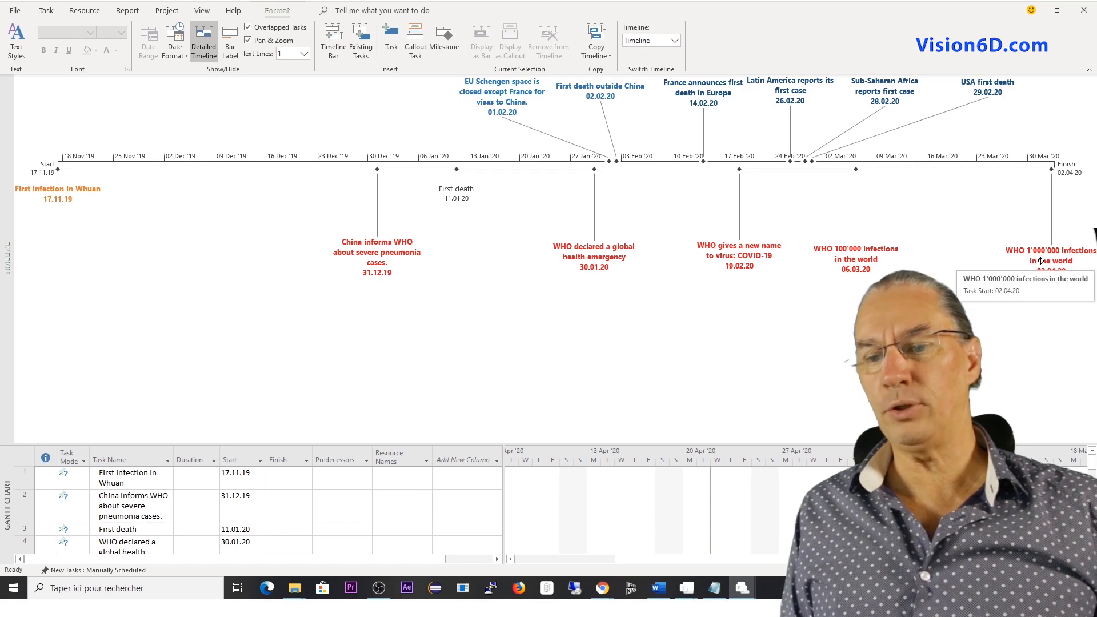
Insert a new task above "WHO declared a global health emergency" in the task table.
key(Tab)
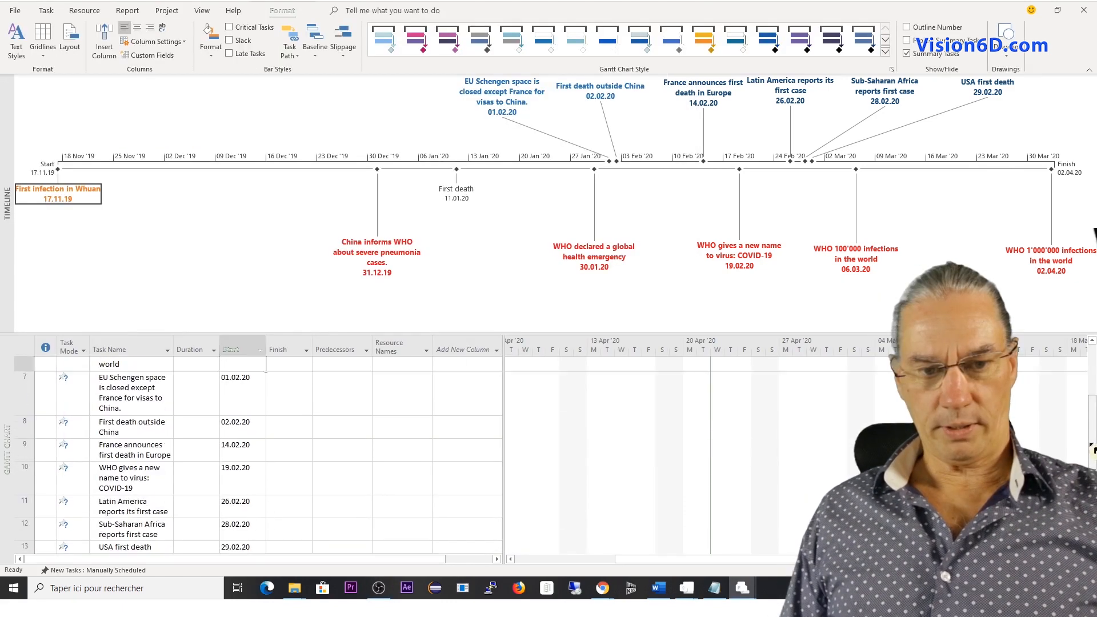
drag(1091, 443, 1090, 401)
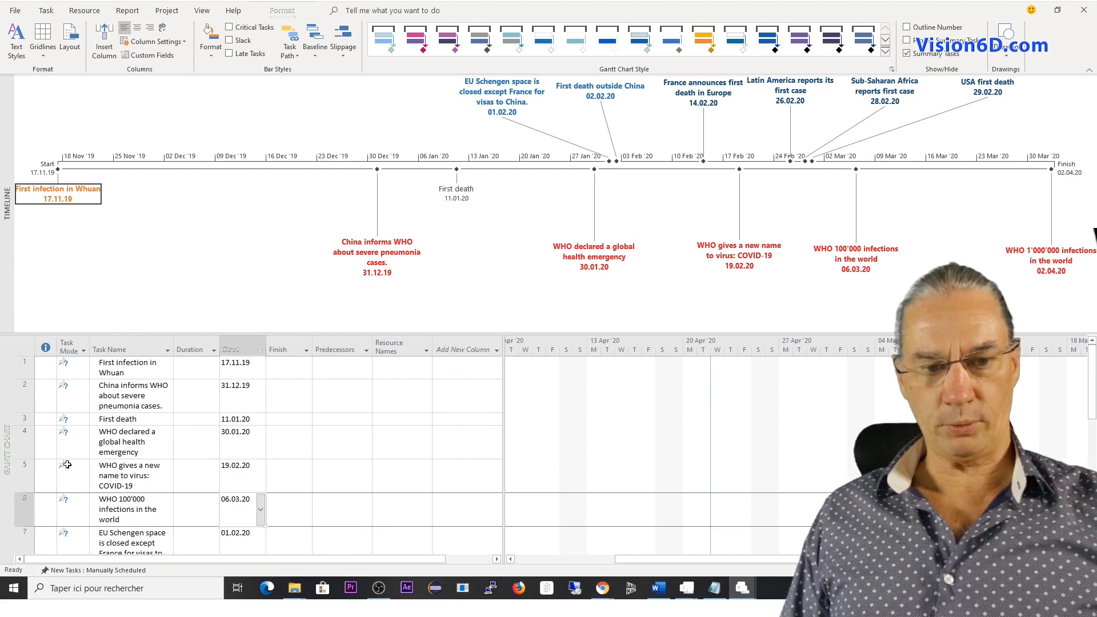
click(23, 442)
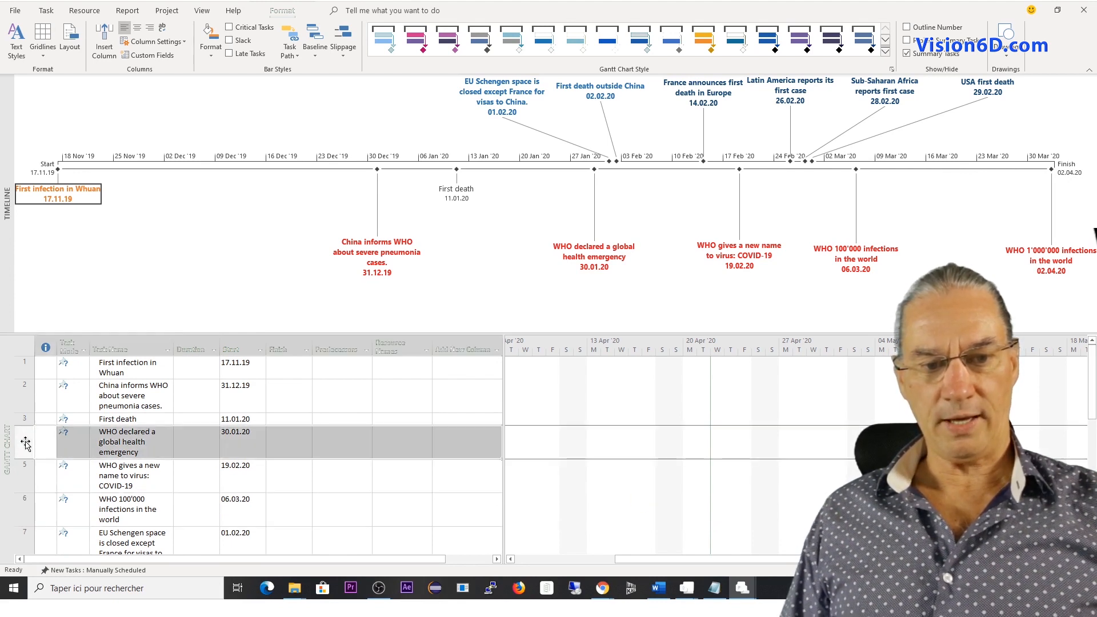
right_click(26, 443)
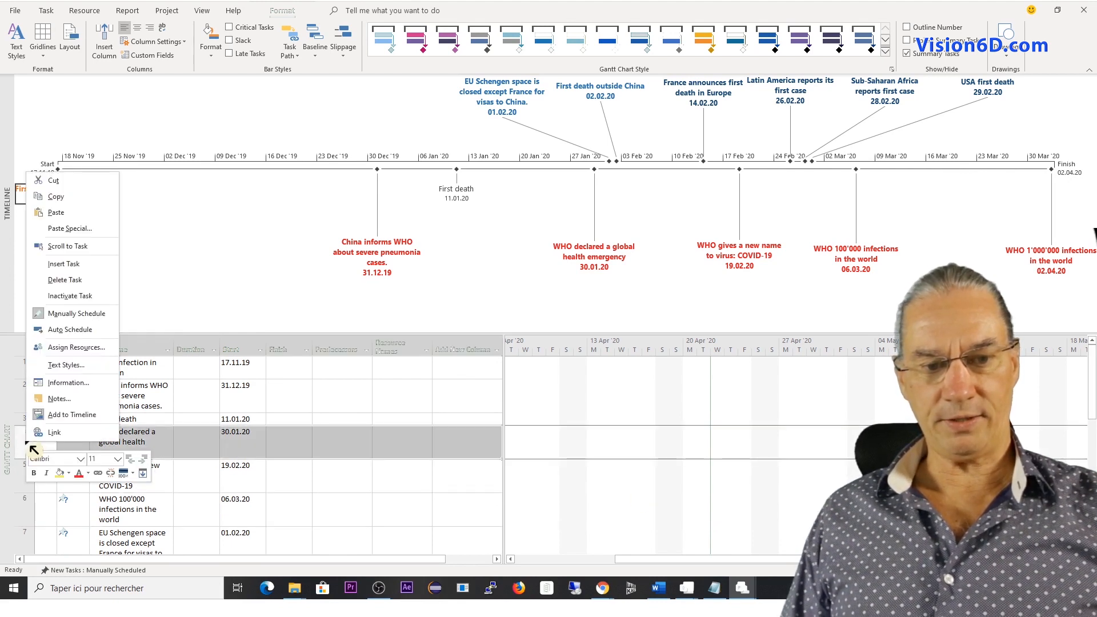
click(79, 264)
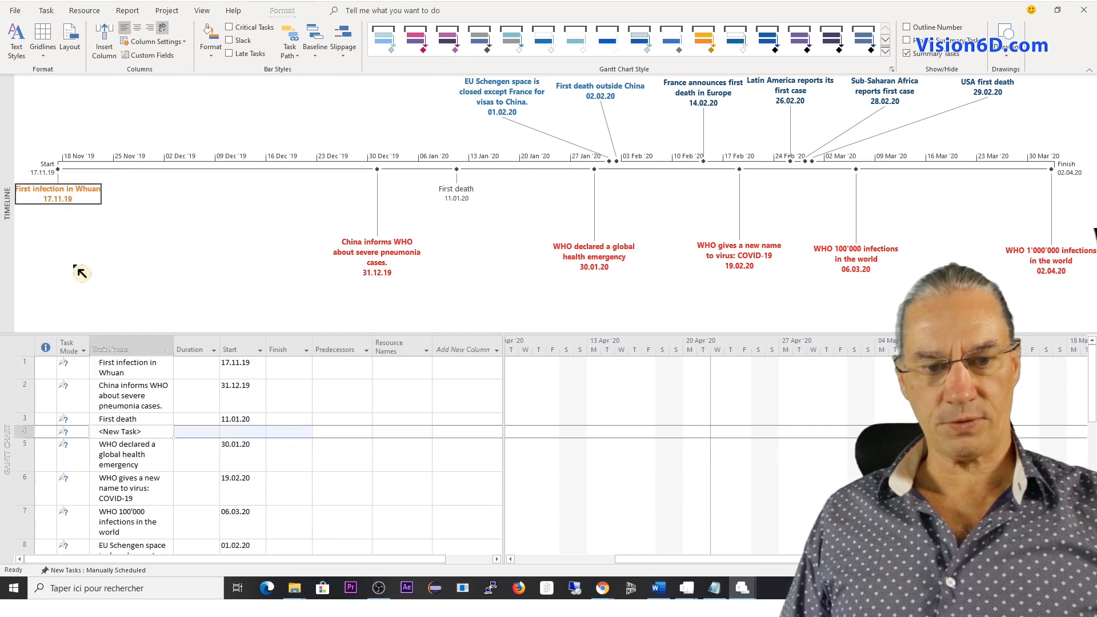
Paste the copied name "Entier Hubei region is under lockdown" into the new task as Text Data.
right_click(117, 437)
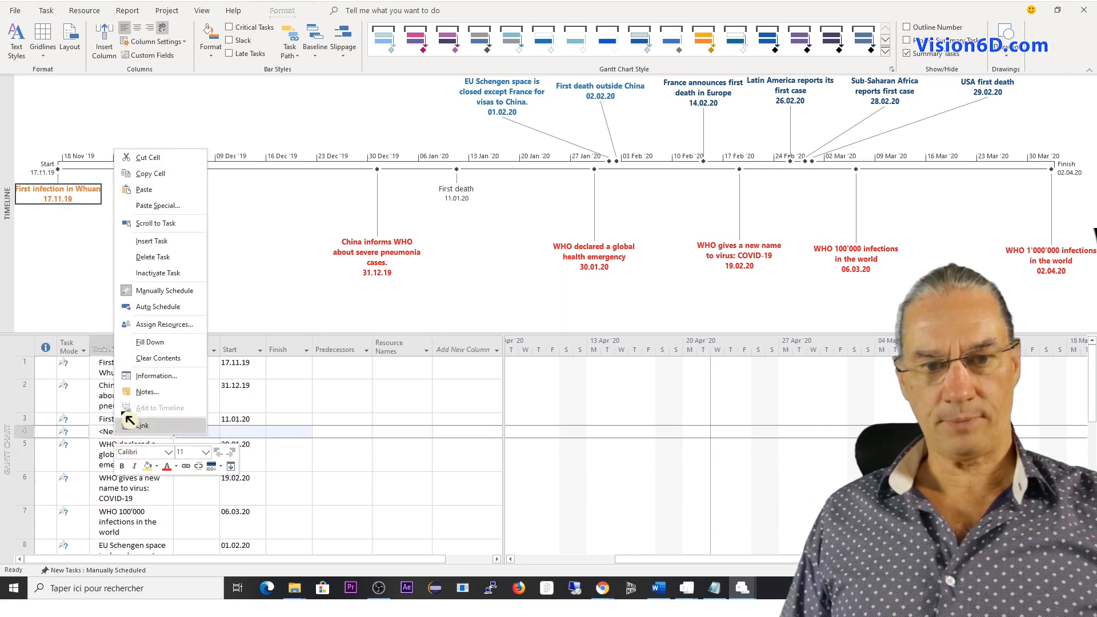
click(165, 207)
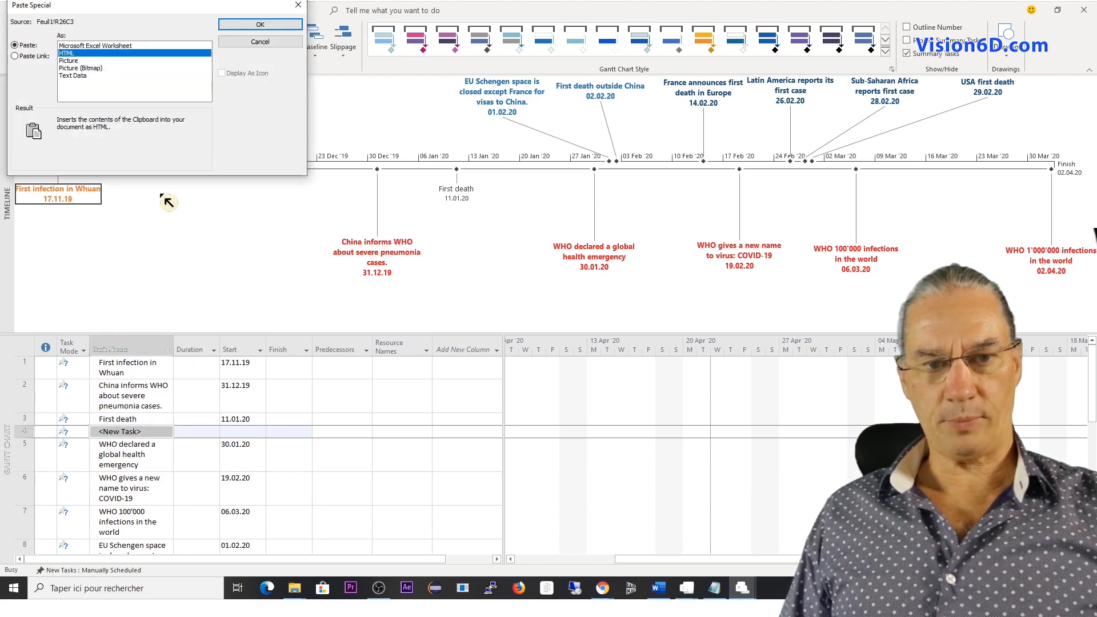
click(86, 75)
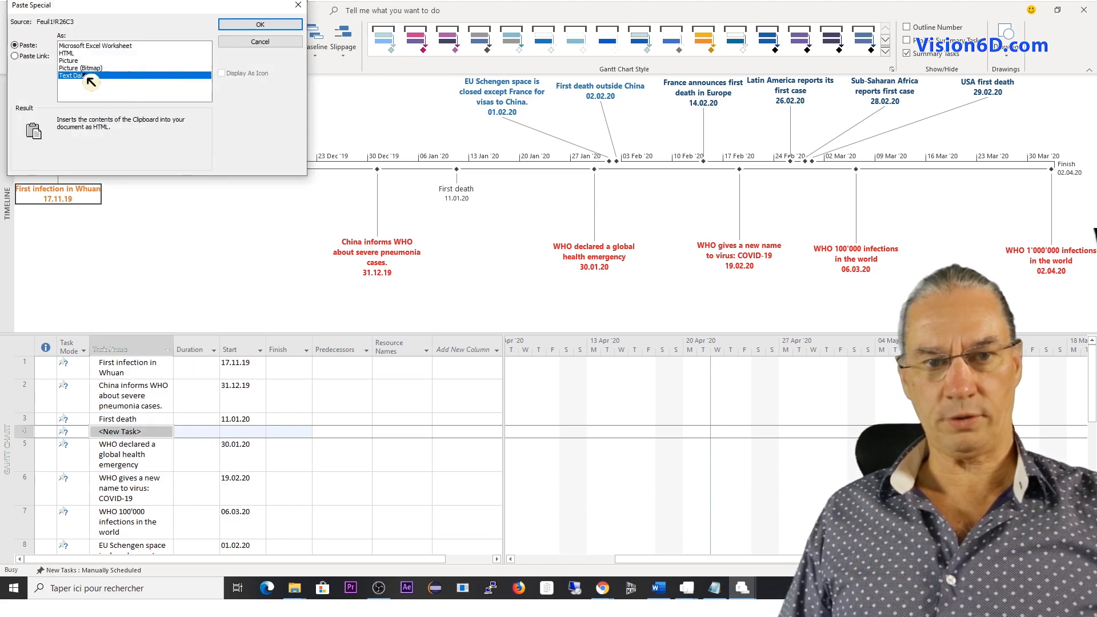
click(259, 25)
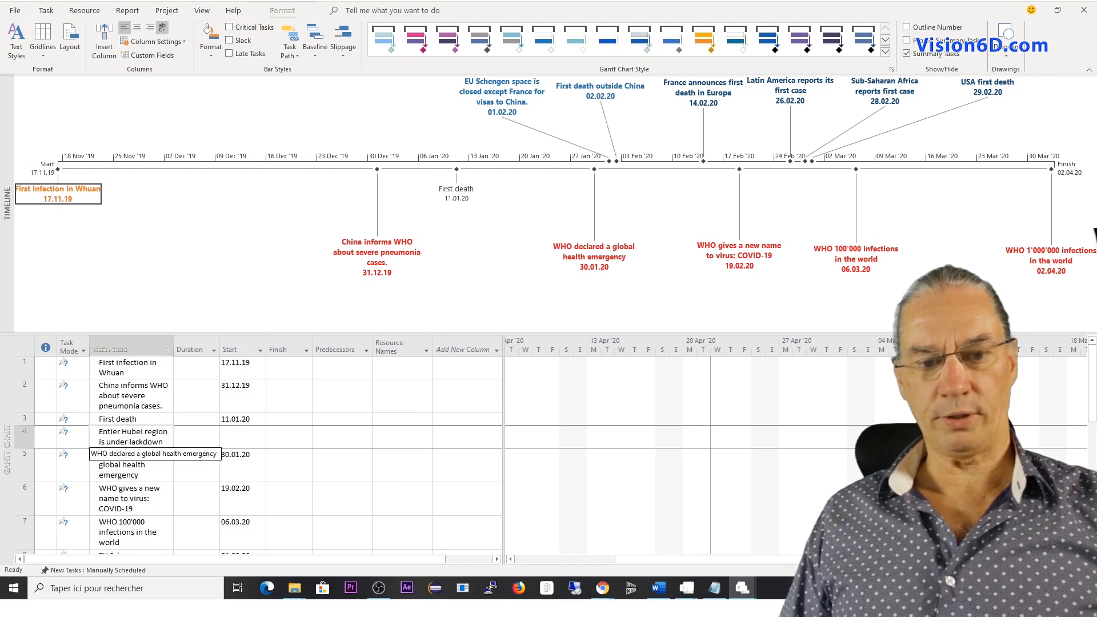
Set the start date of the Hubei lockdown task to 21.01.20.
click(237, 439)
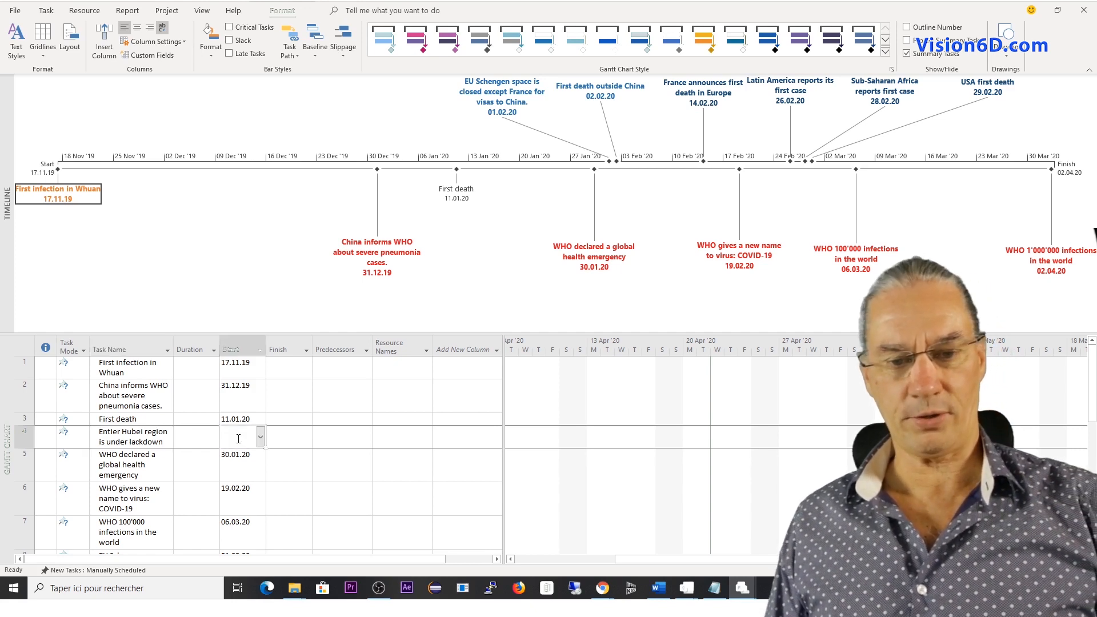
click(261, 437)
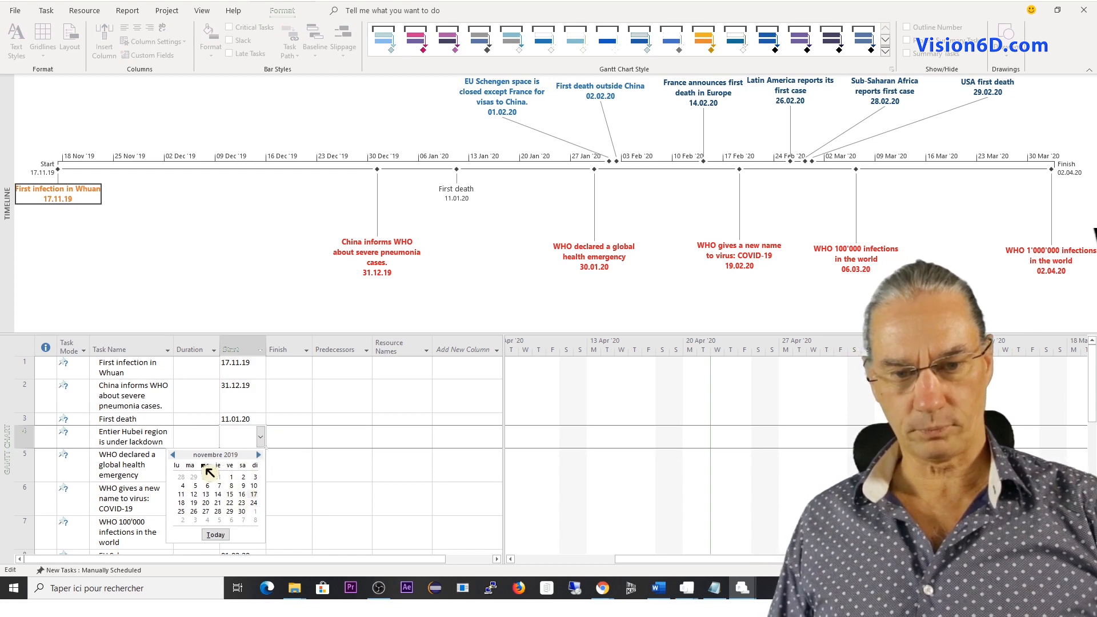
click(261, 456)
click(261, 456)
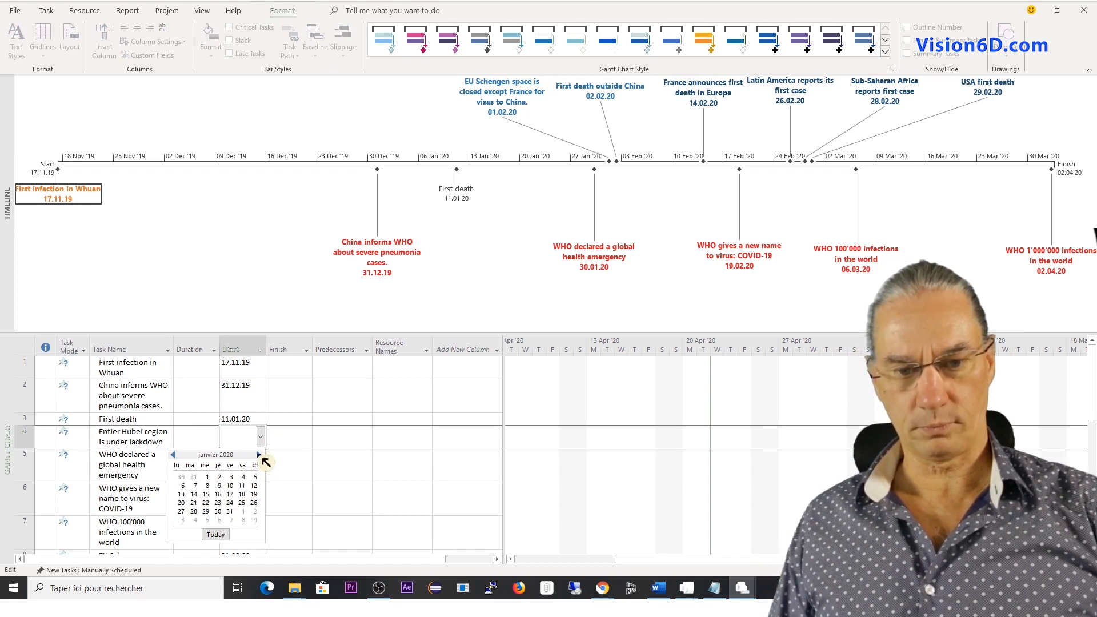
click(197, 502)
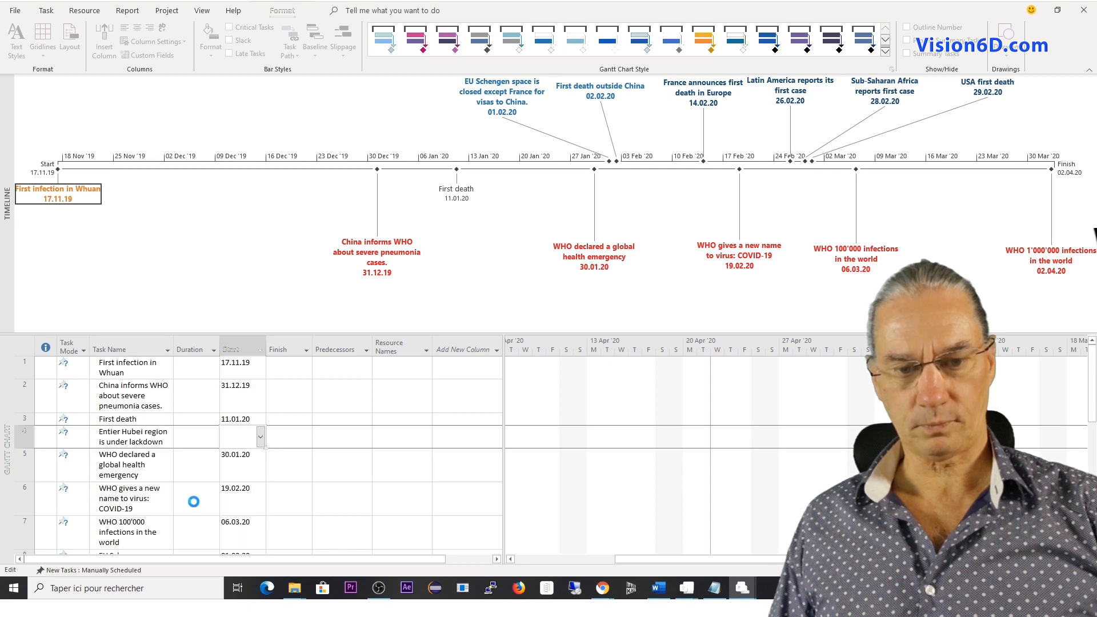
Set the duration of the Hubei lockdown task to 76 days.
click(185, 435)
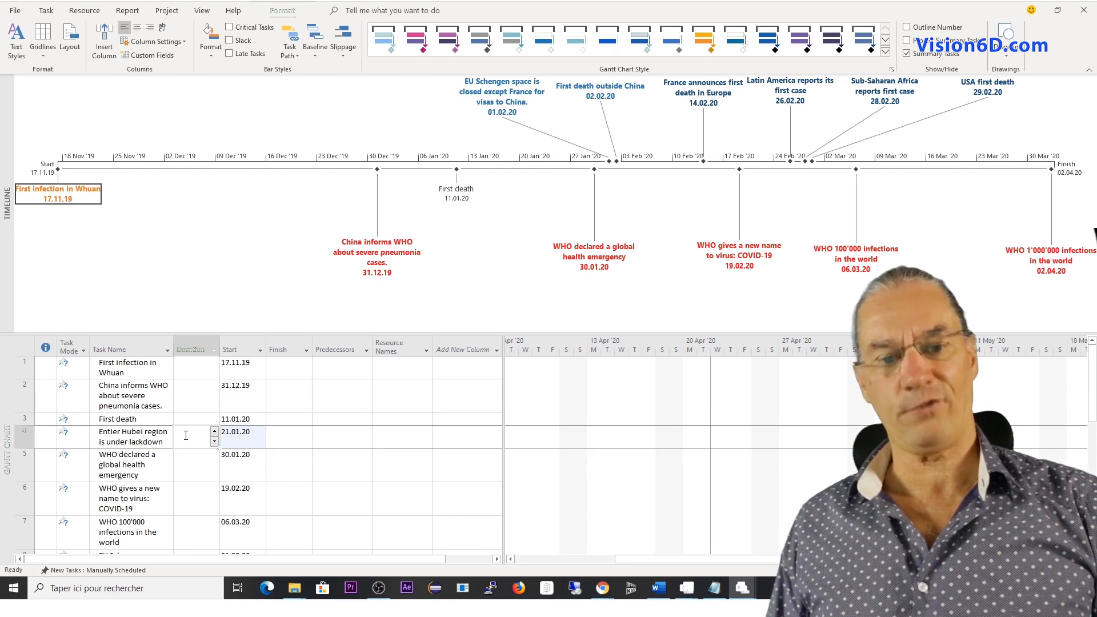
click(186, 435)
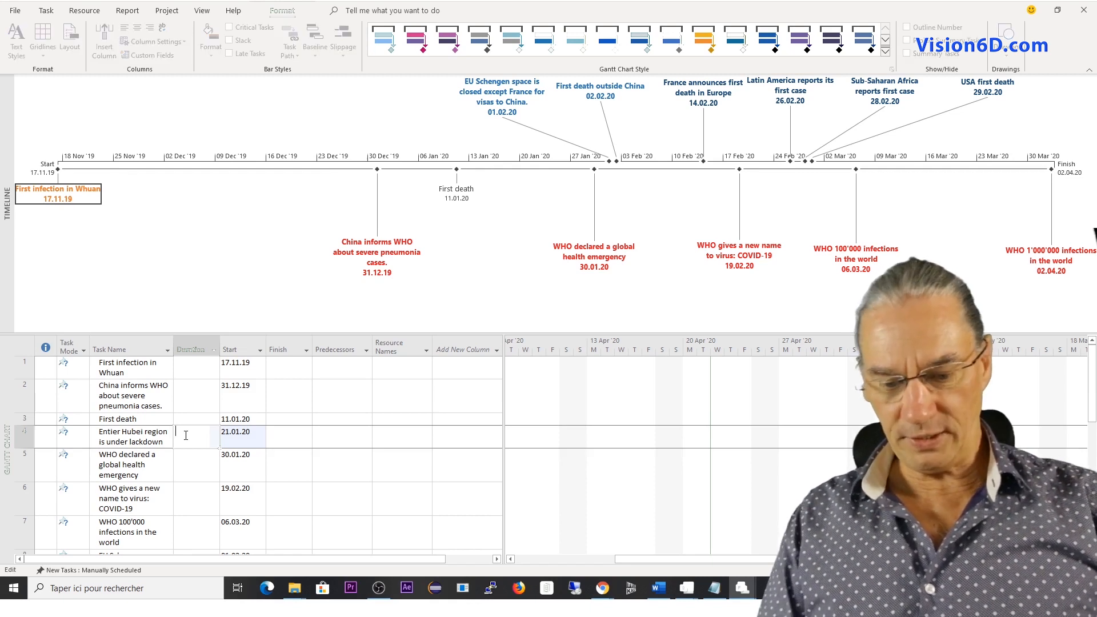
text(76)
key(Return)
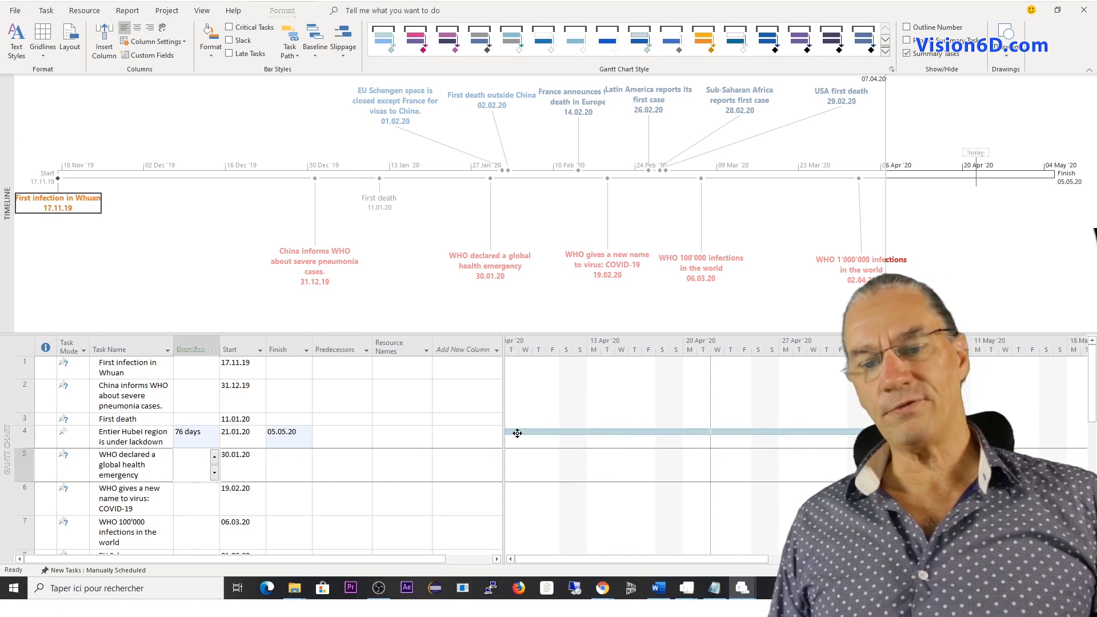
mouse_move(544, 434)
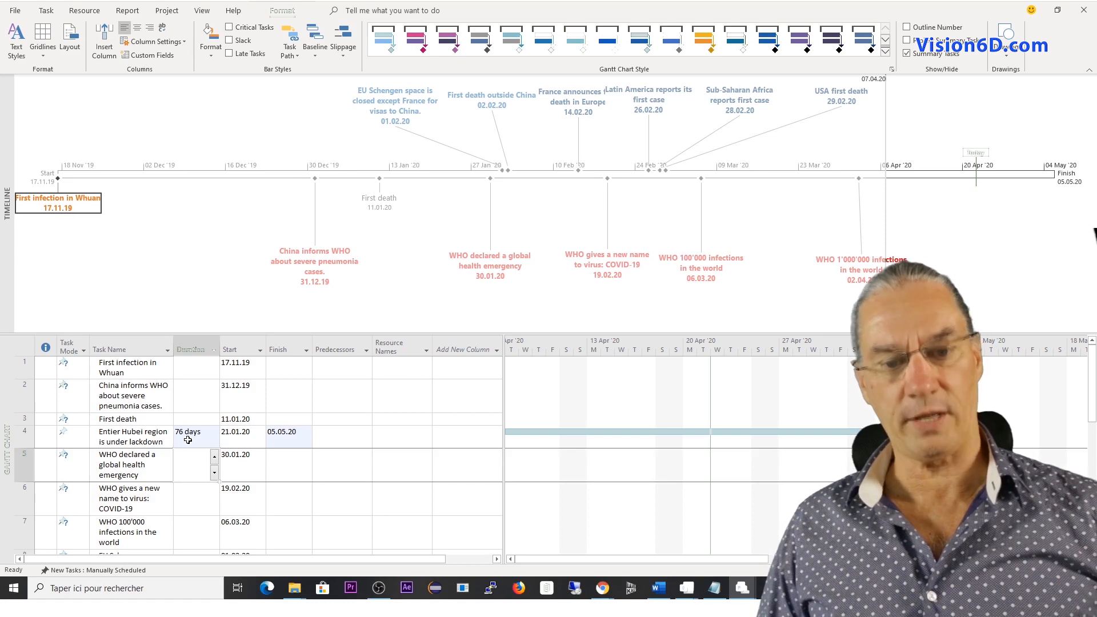
Clear the duration of the Hubei lockdown task.
click(188, 440)
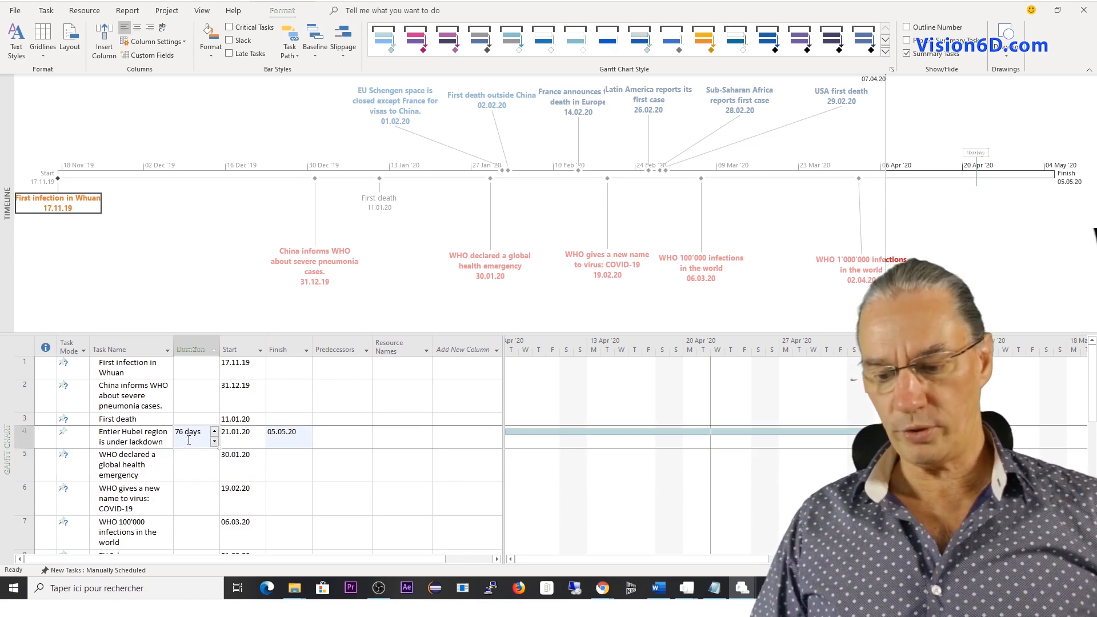
key(BackSpace)
key(Return)
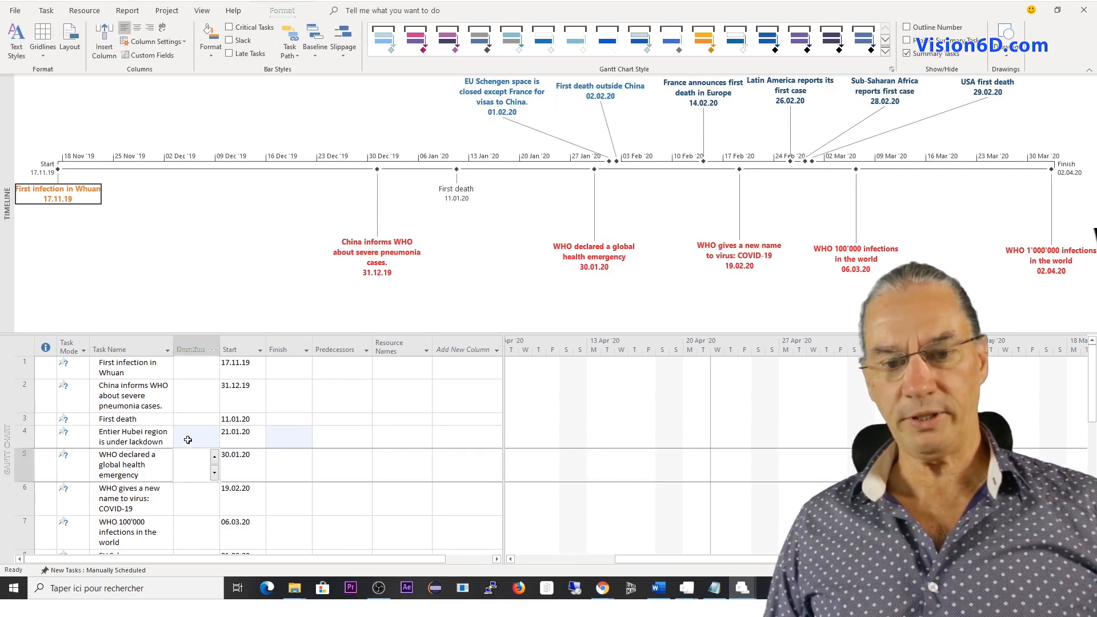
Set the finish date of the Hubei lockdown task to 06.04.20.
click(289, 439)
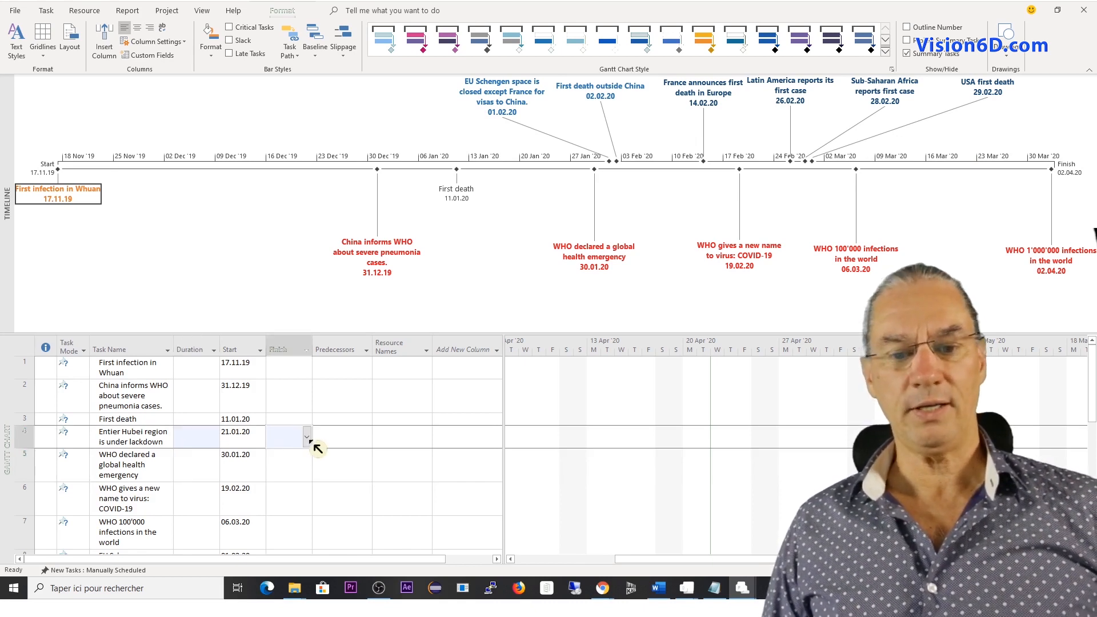
click(307, 437)
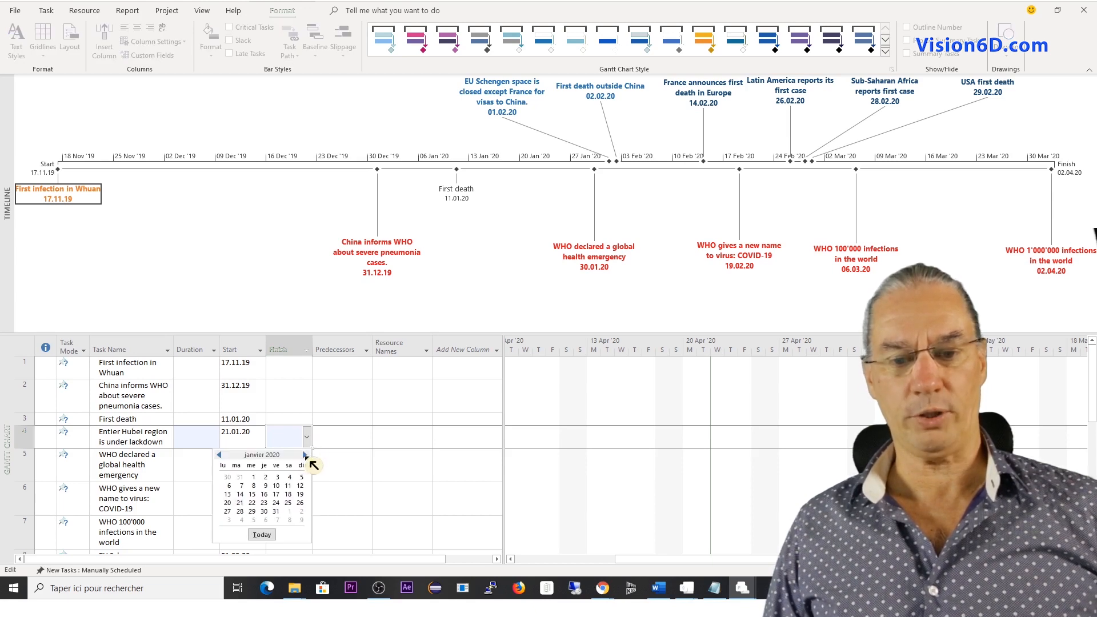
click(306, 455)
click(306, 455)
click(306, 455)
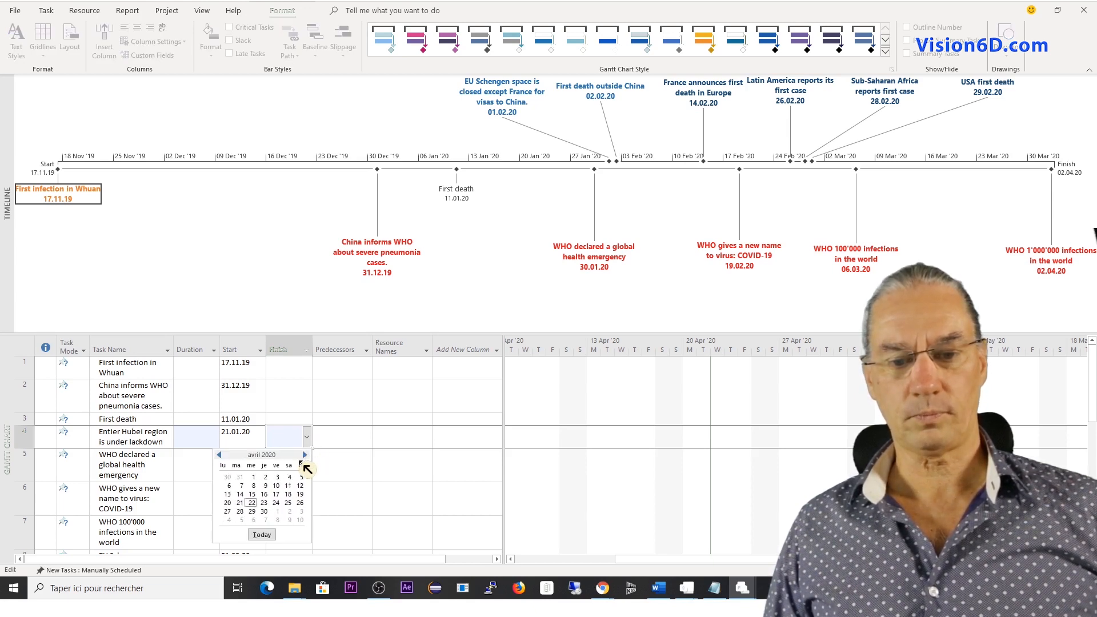
click(231, 487)
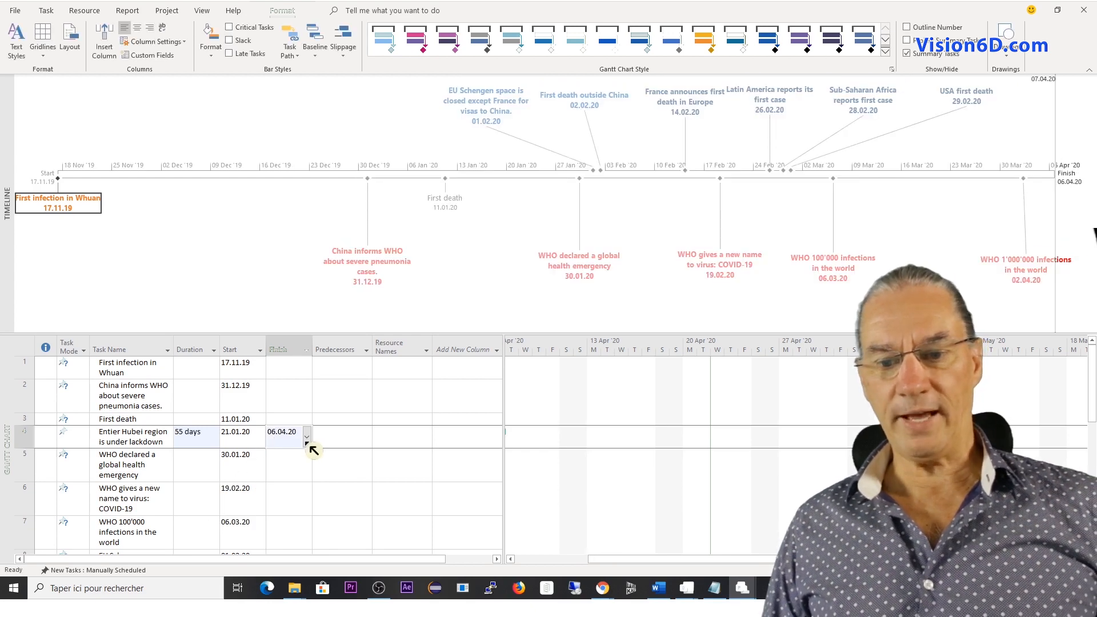
drag(621, 567, 515, 562)
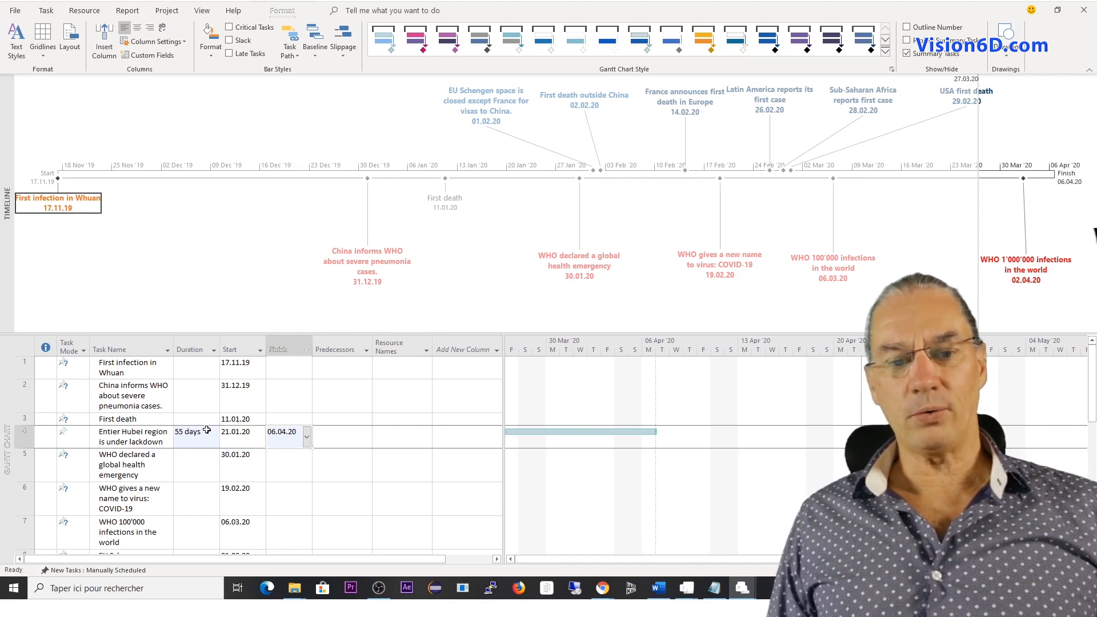
Add the task "Entier Hubei region is under lockdown" to the timeline.
click(127, 435)
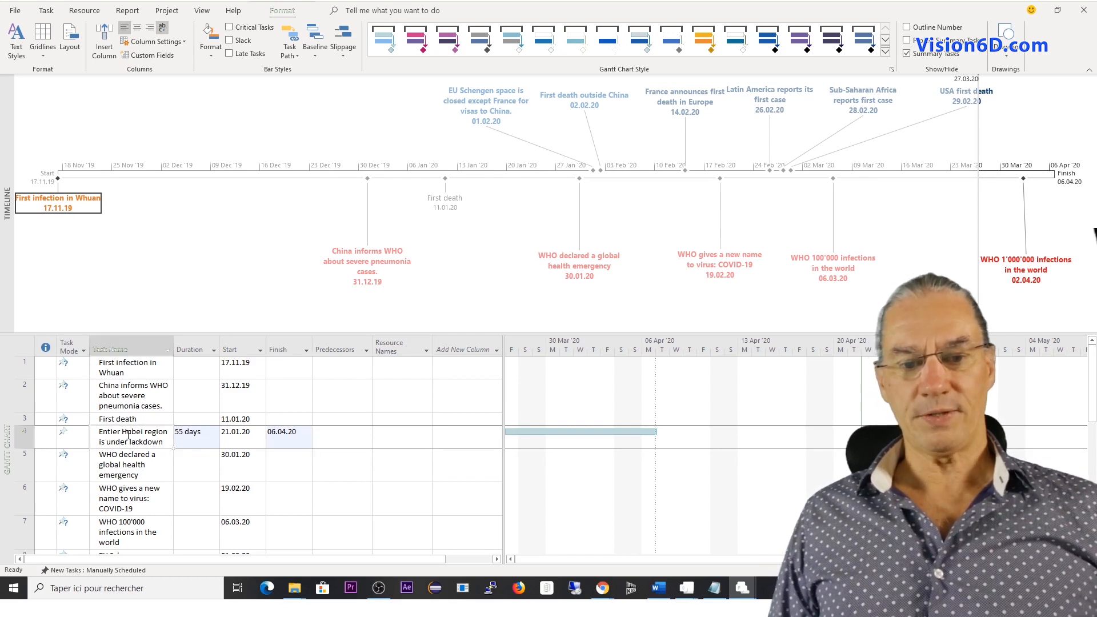
right_click(133, 439)
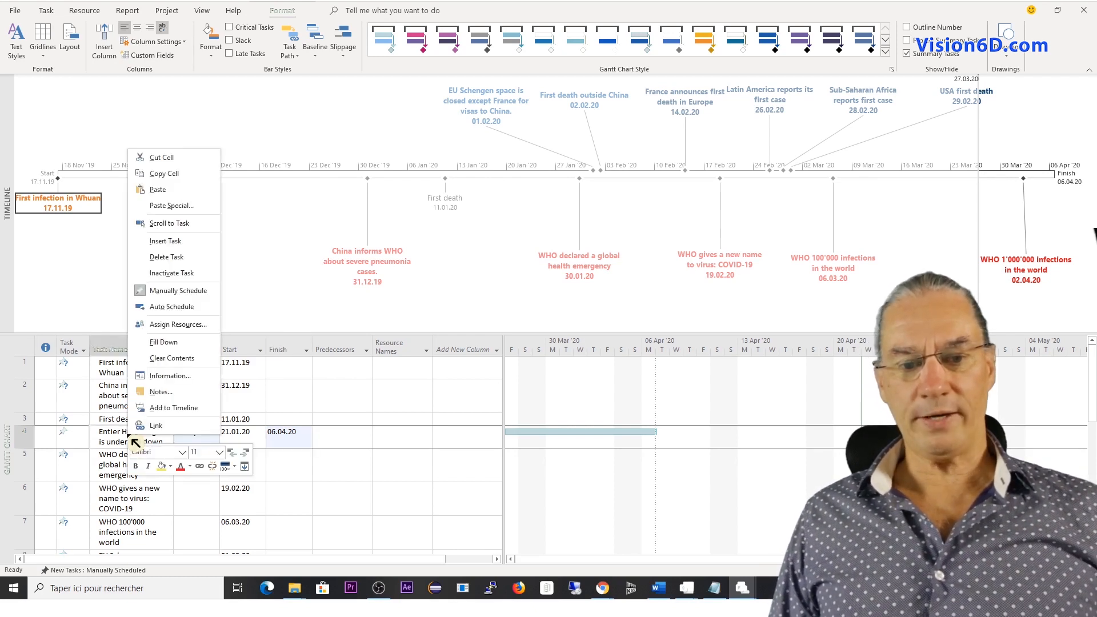
click(173, 408)
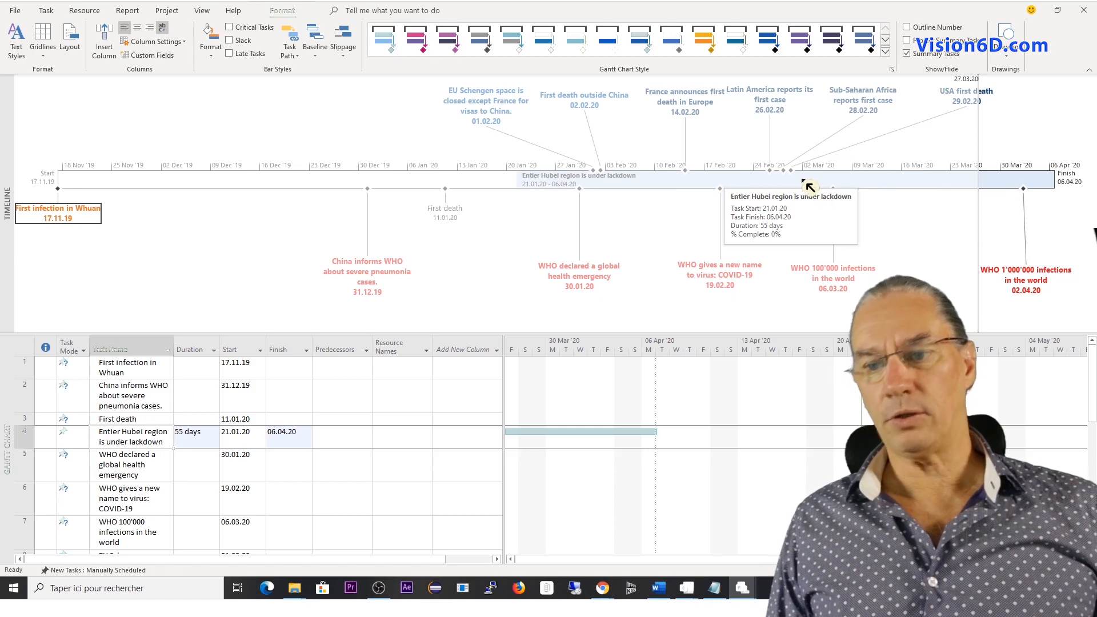
Locate the timeline event "First infection in Whuan" in the task table using Go to Selected Task.
click(1053, 186)
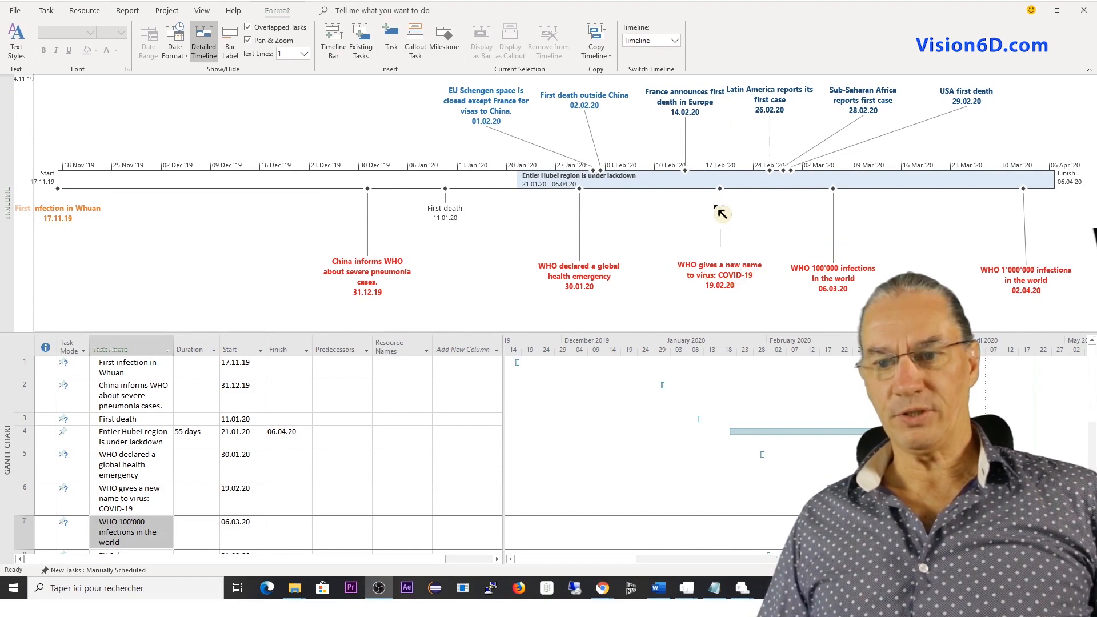
click(70, 217)
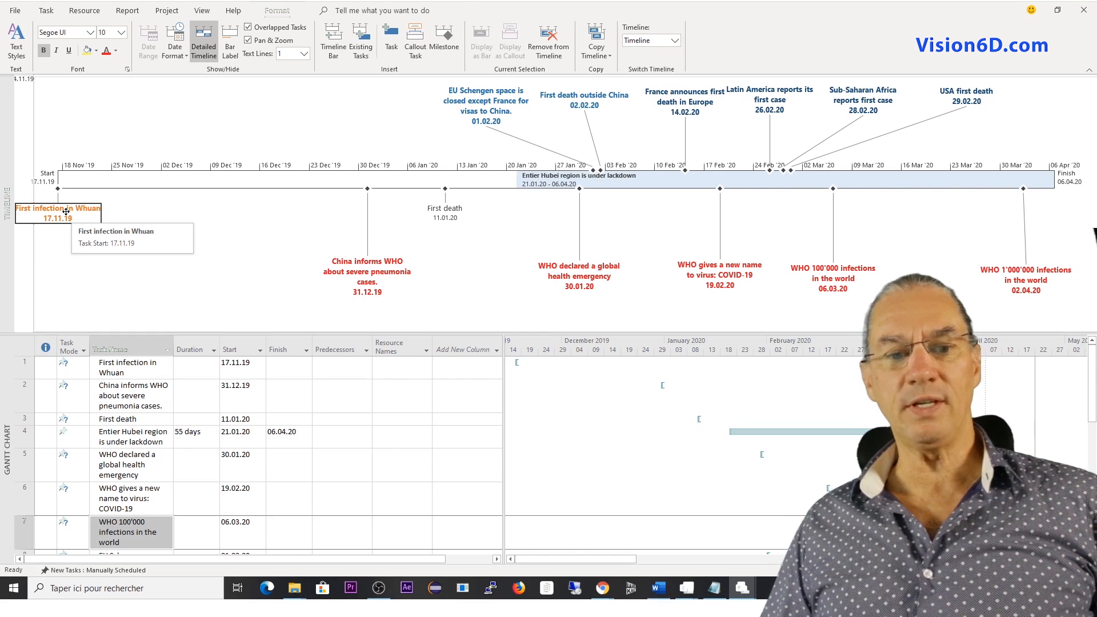
right_click(68, 213)
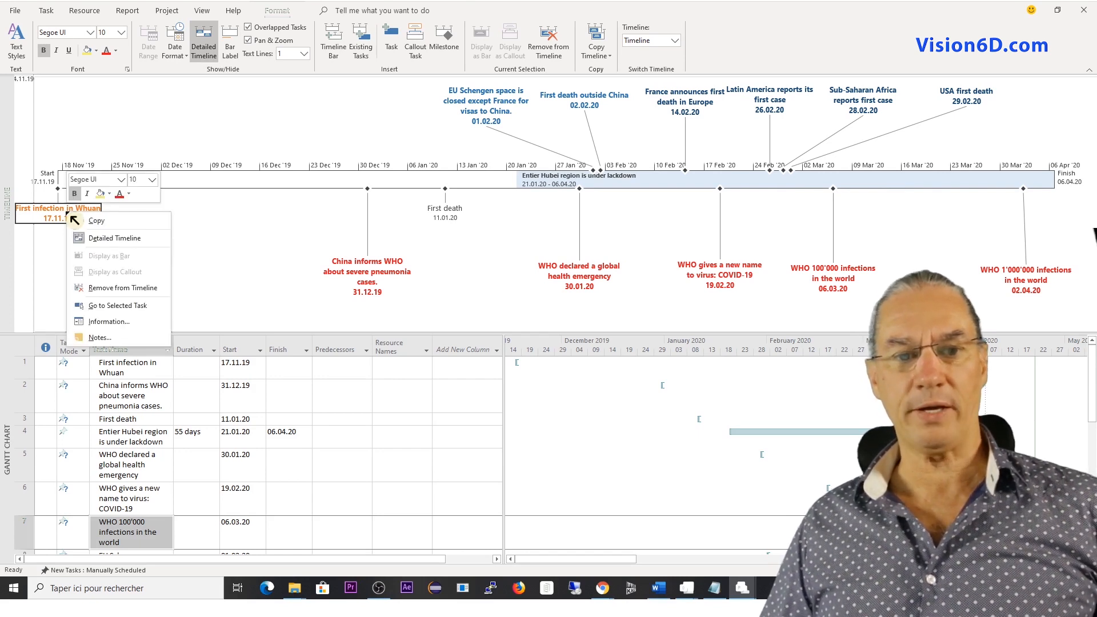
click(128, 312)
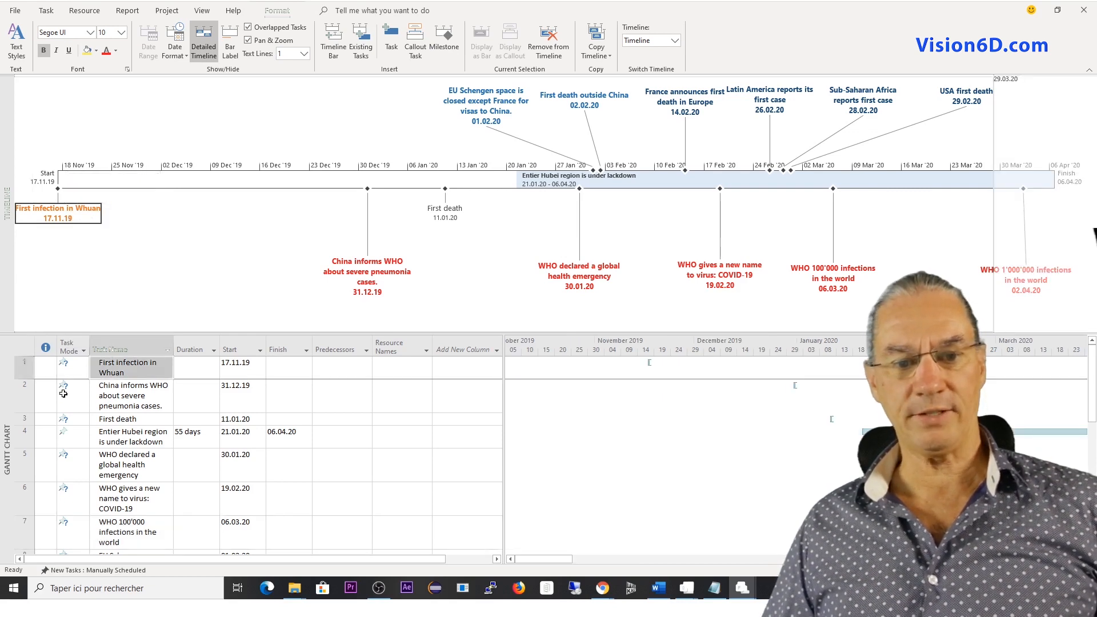
click(124, 372)
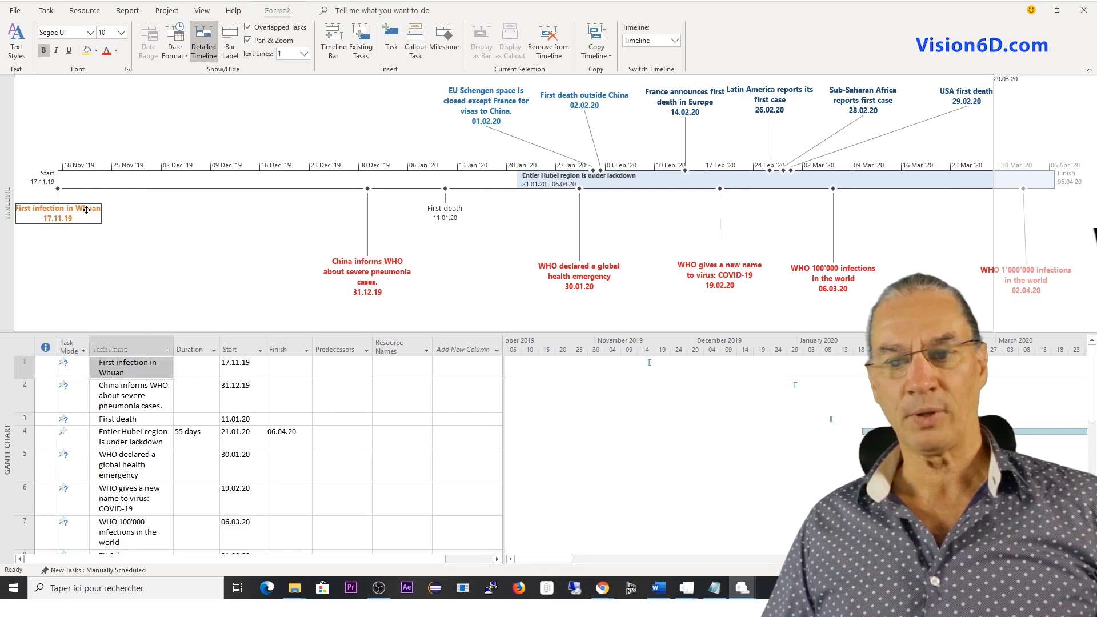
Go from the timeline event "WHO 100'000 infections in the world" dated 06.03.20 to its task in the table.
click(824, 273)
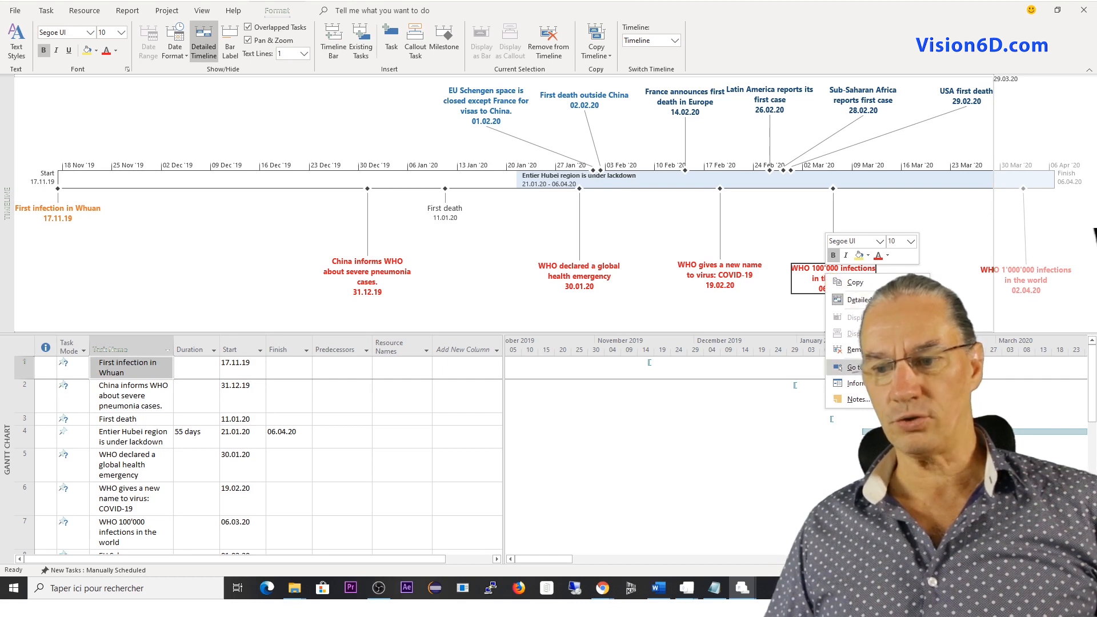
click(839, 367)
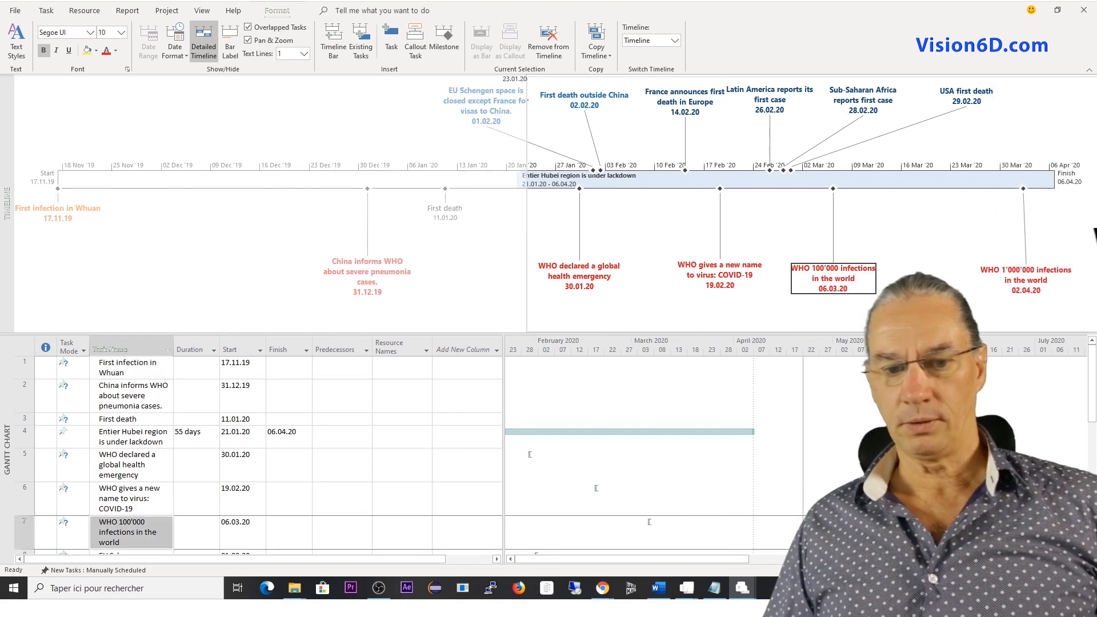
click(139, 532)
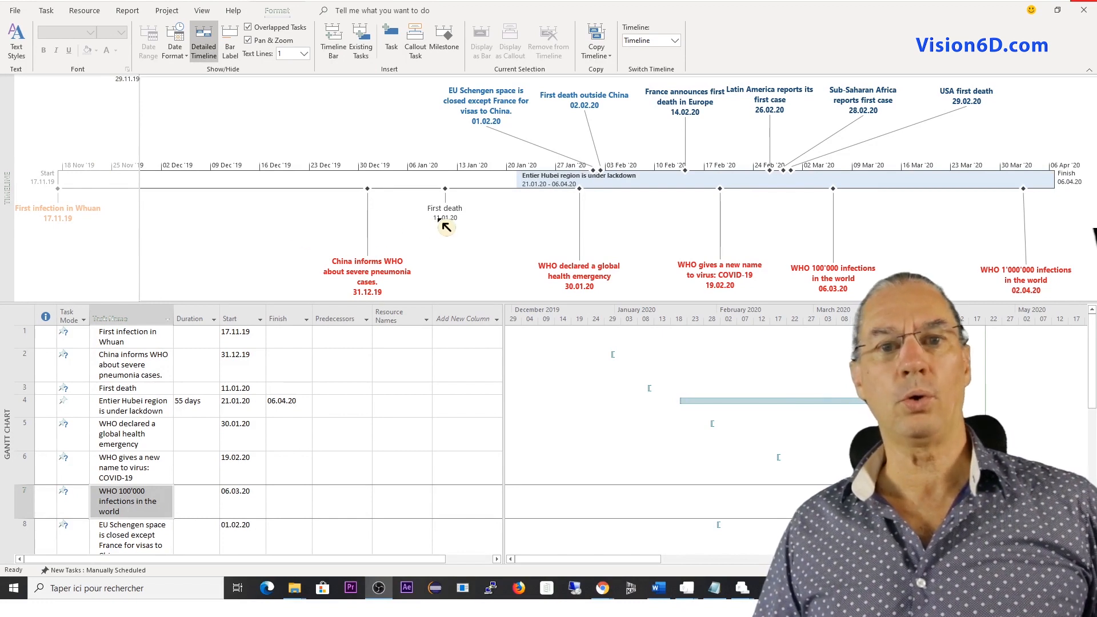
Turn off the Detailed Timeline display to view the compact timeline, and turn it back on.
right_click(536, 213)
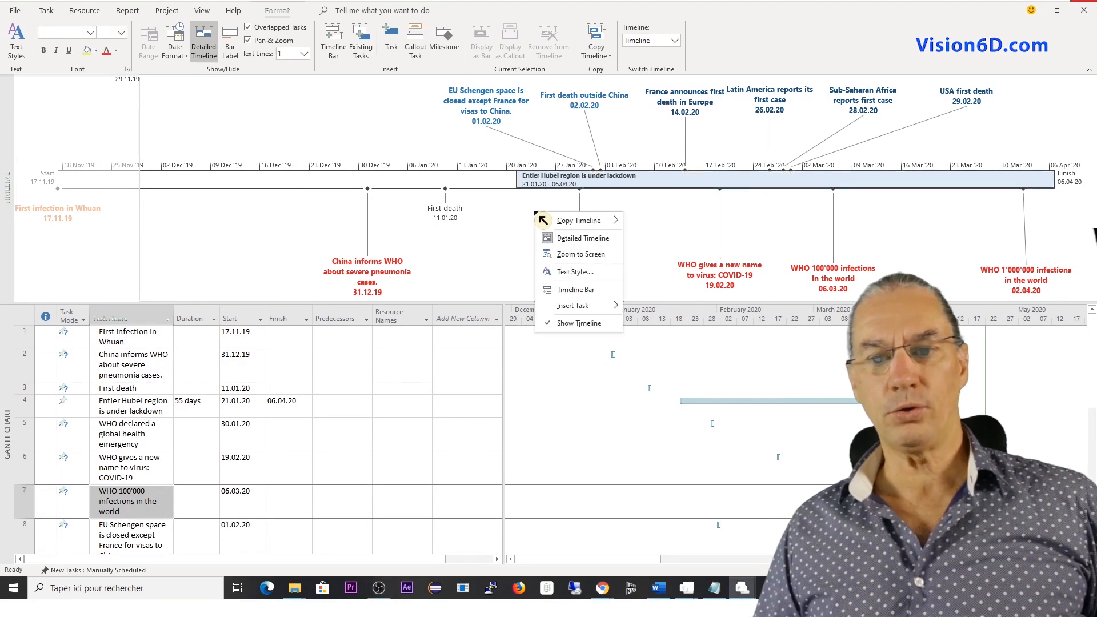
click(589, 239)
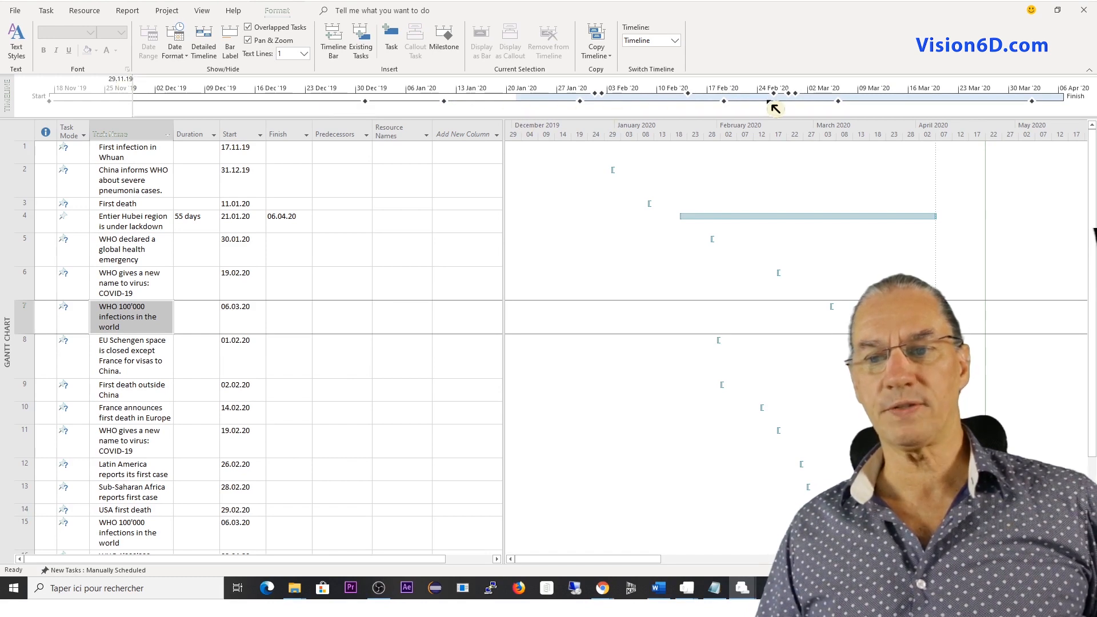
mouse_move(920, 103)
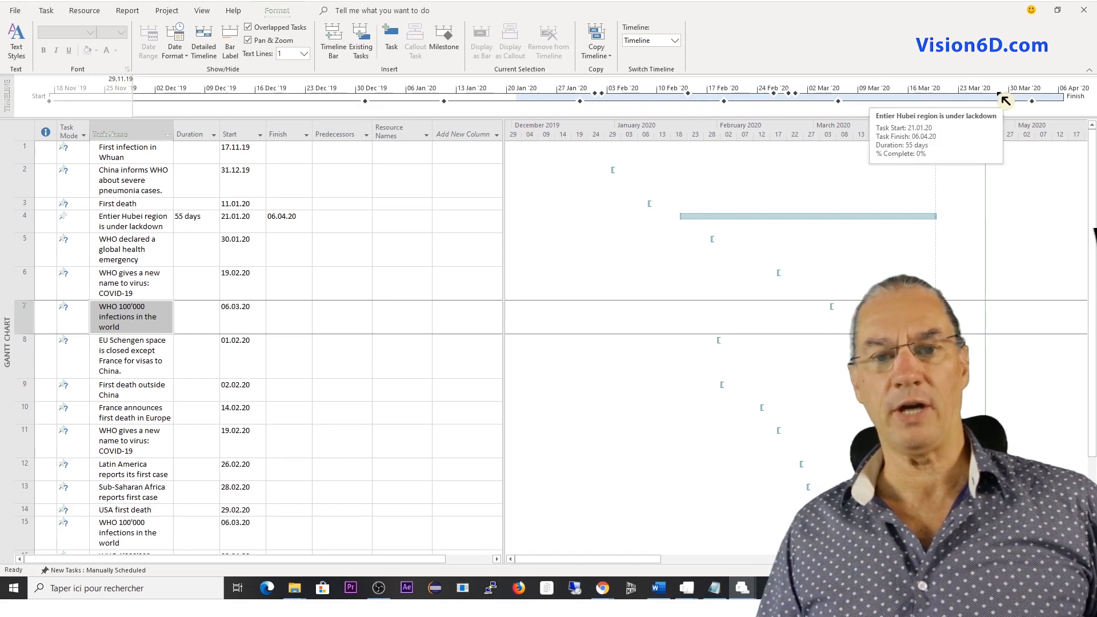
right_click(664, 106)
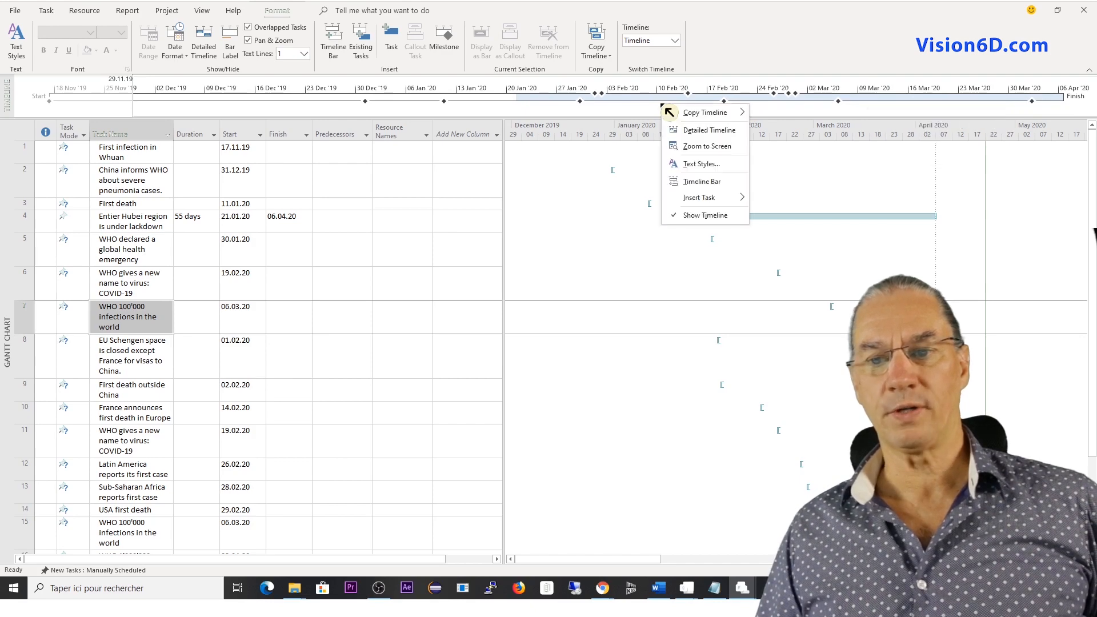
click(710, 131)
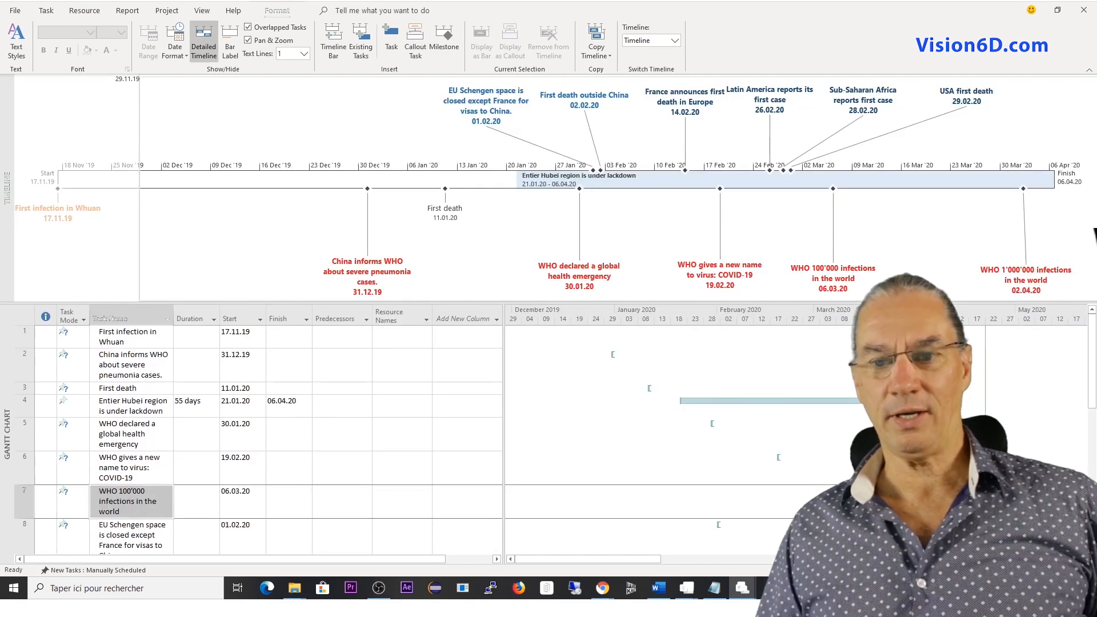